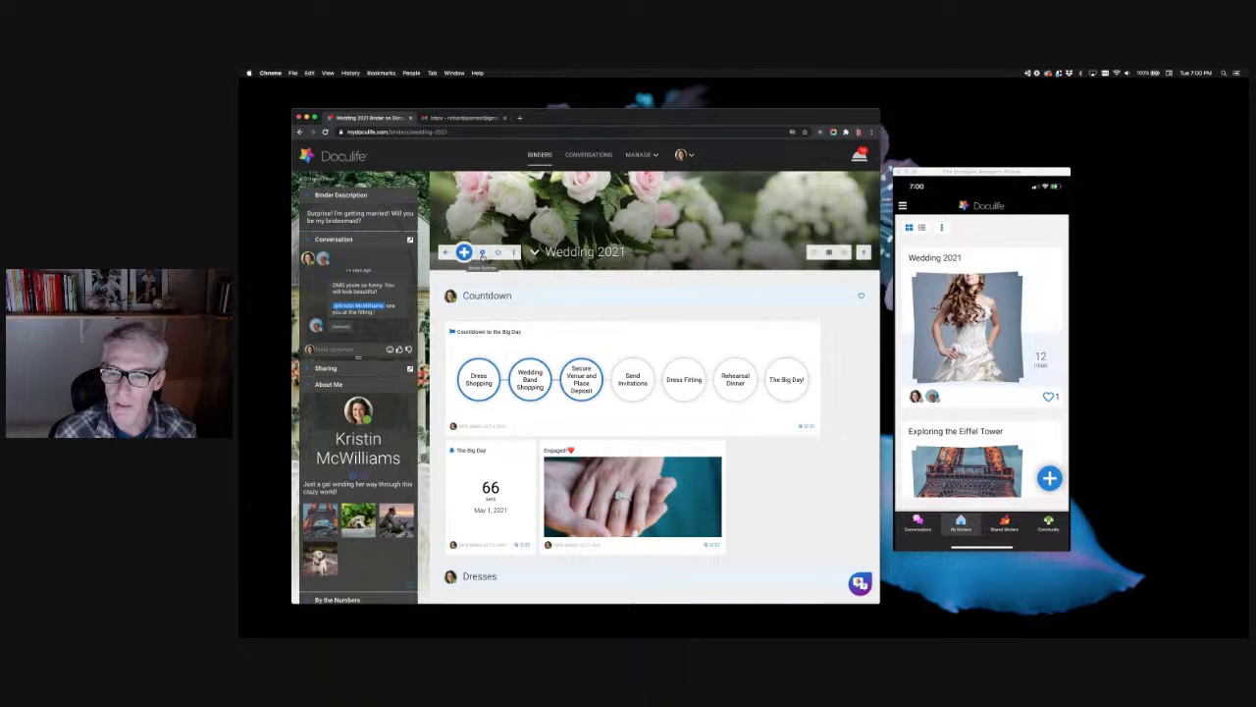
Step: Open the Wedding 2021 Binder Settings page with the gear icon next to the + widget button
click(465, 253)
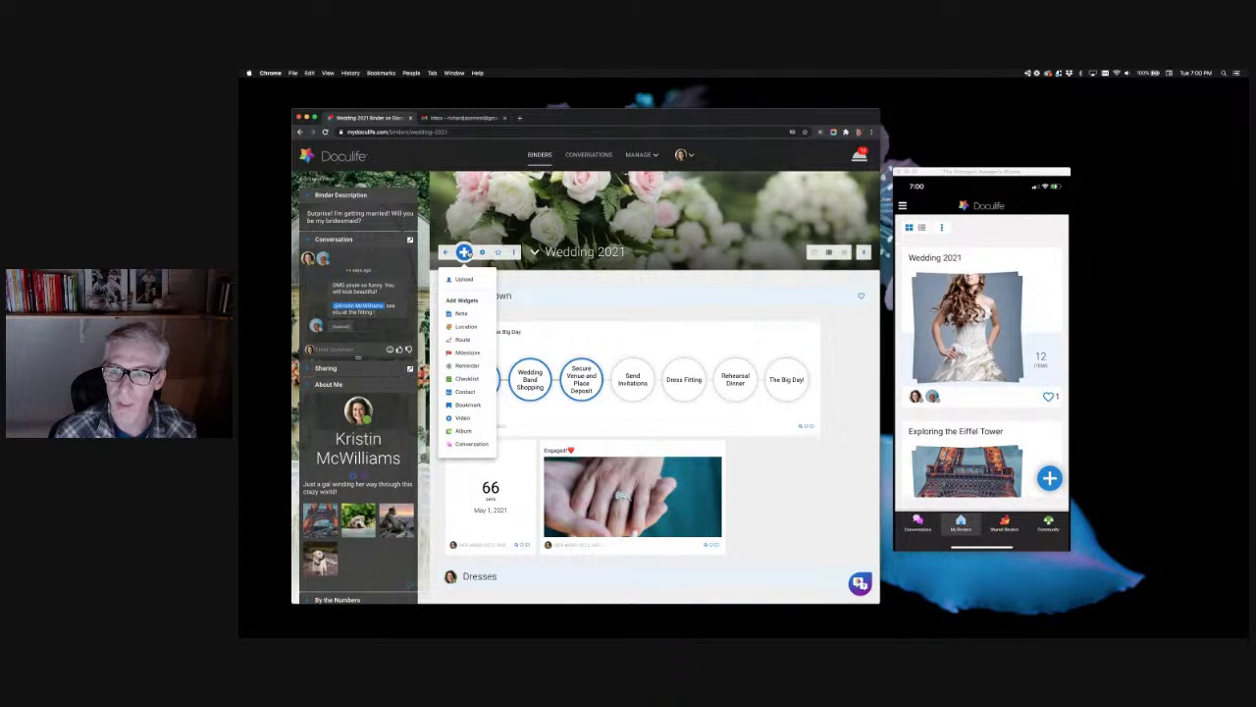
click(482, 253)
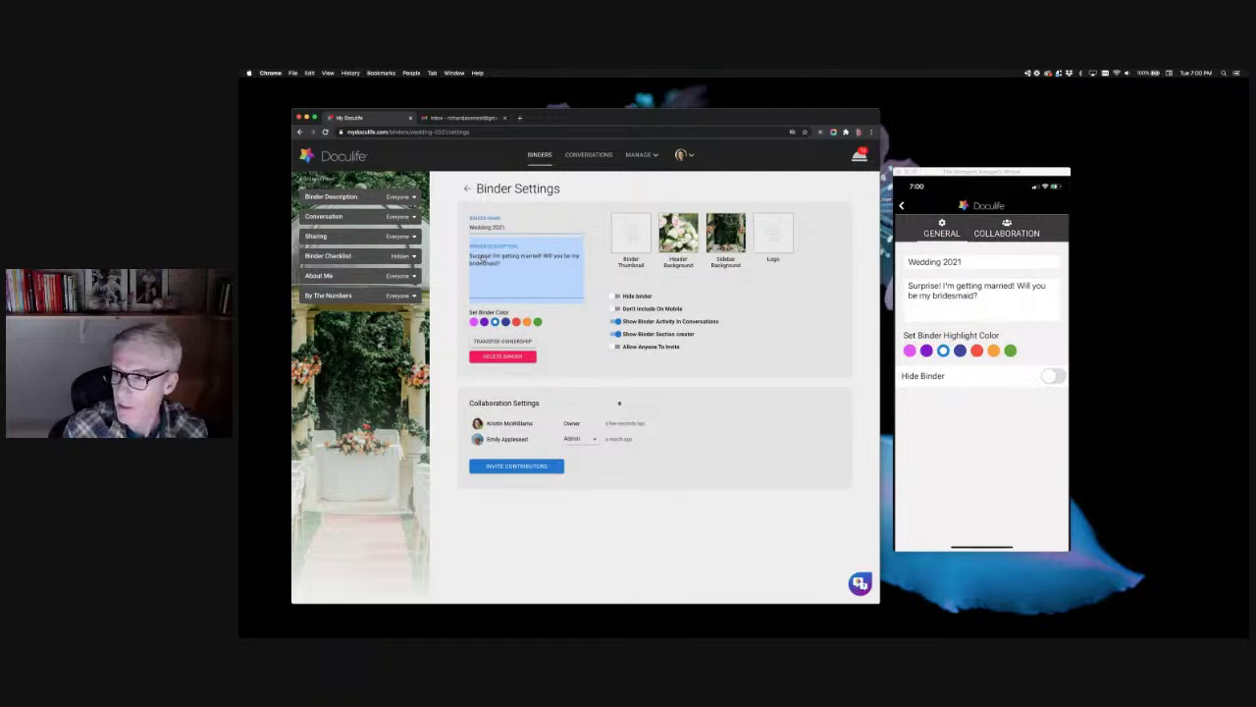
Step: Stop editing the description, then set Binder Description to Hidden and Binder Checklist to Everyone
click(534, 377)
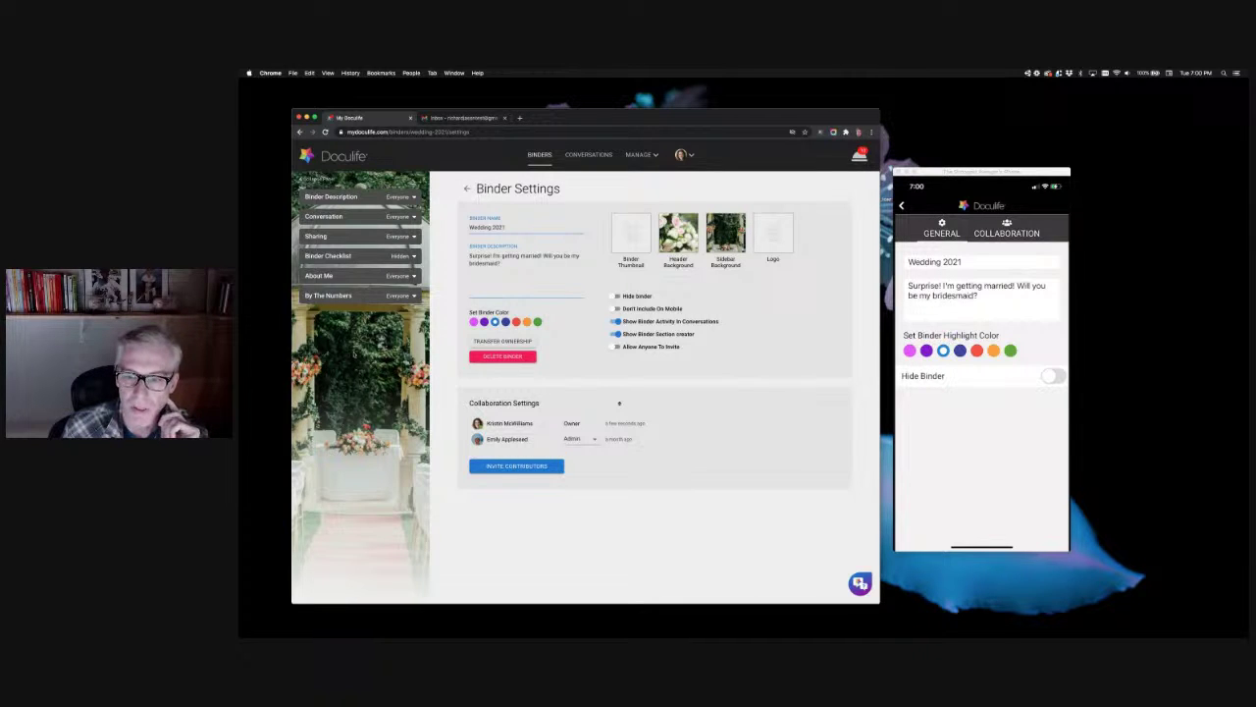
mouse_move(369, 199)
mouse_down()
mouse_move(364, 255)
mouse_move(358, 196)
mouse_up()
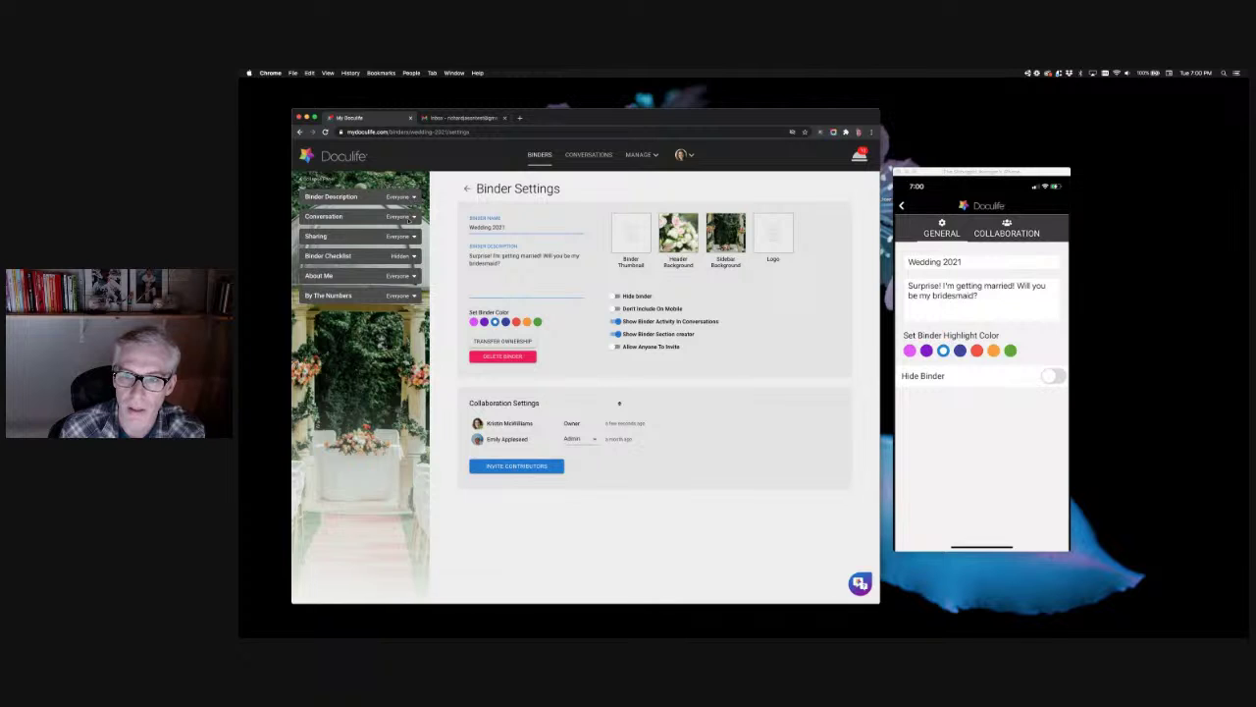
click(412, 199)
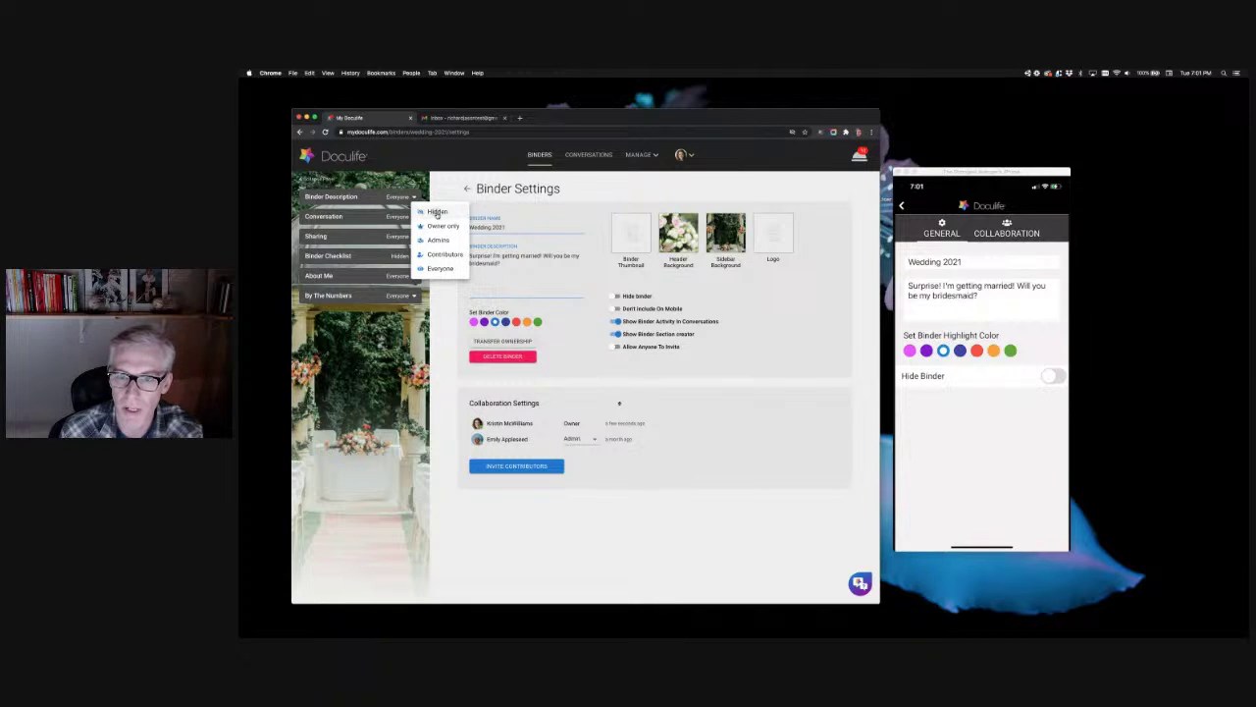
click(438, 212)
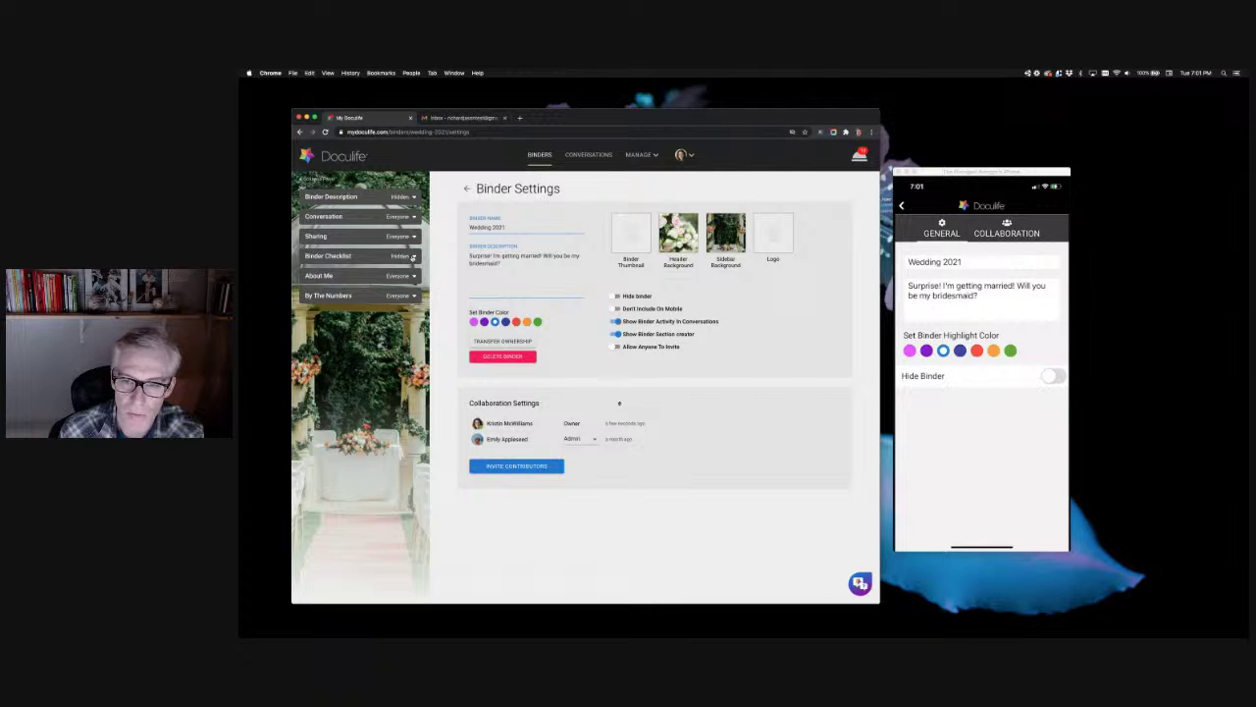
click(414, 256)
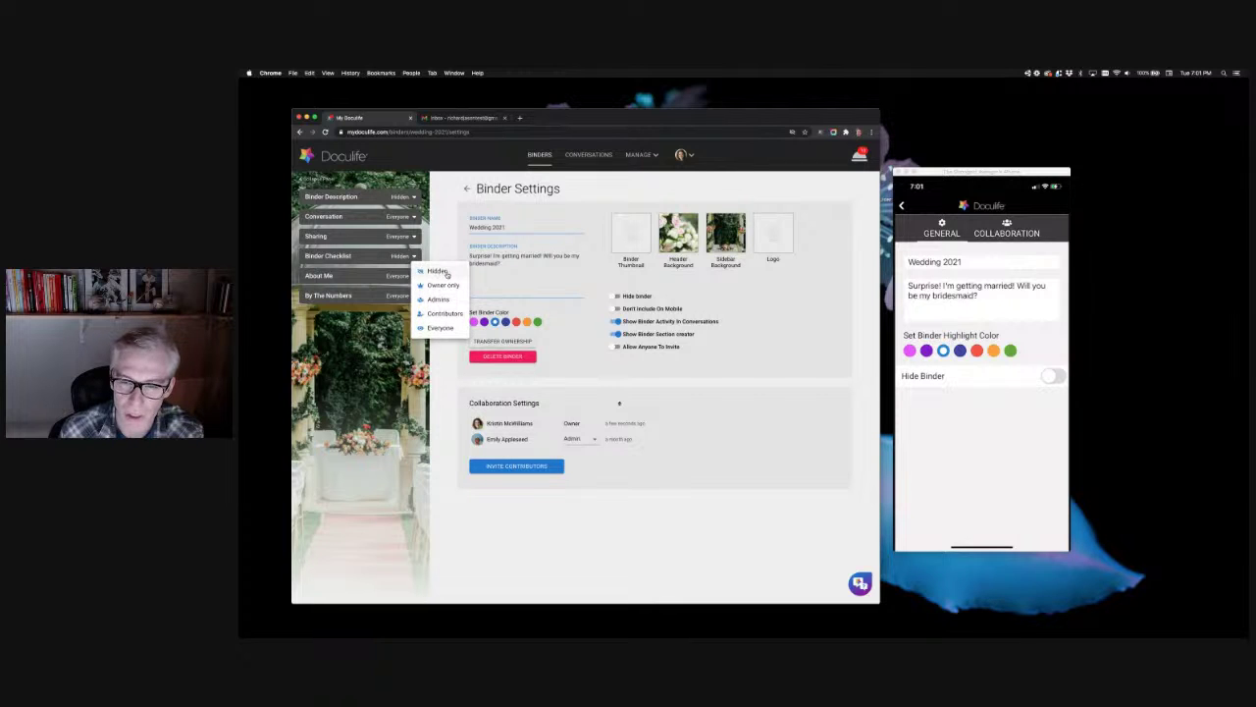
click(440, 329)
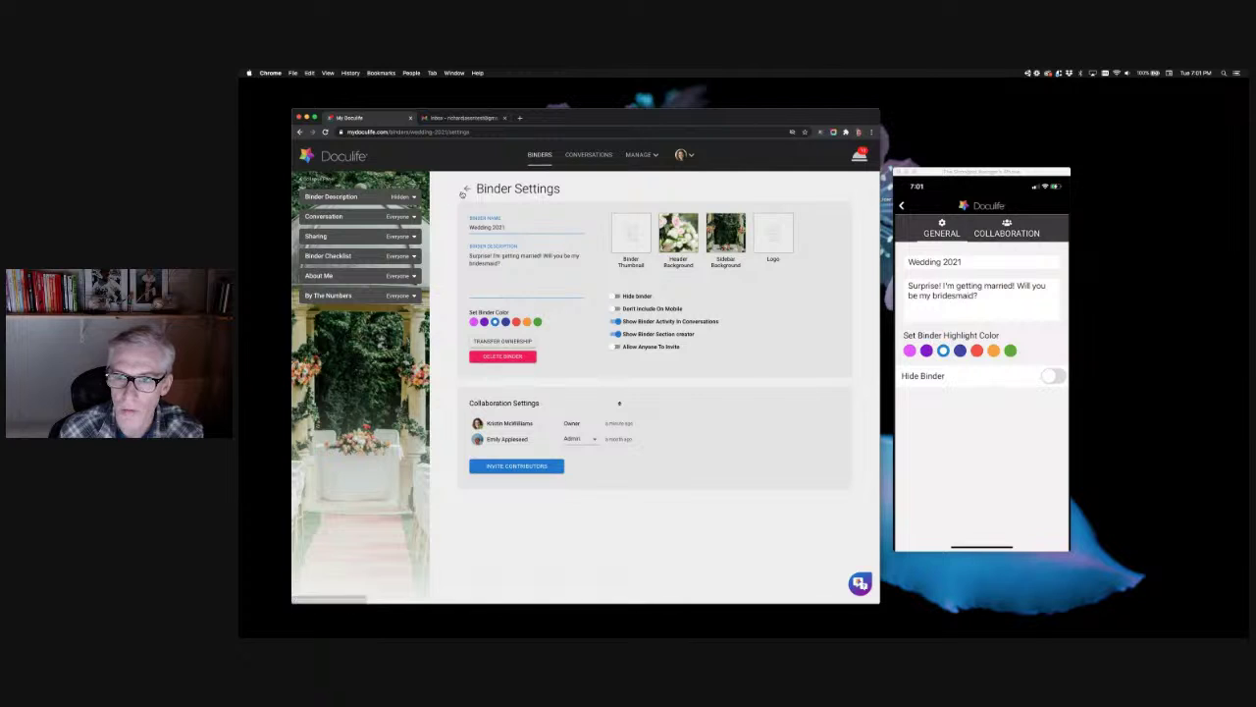
click(467, 188)
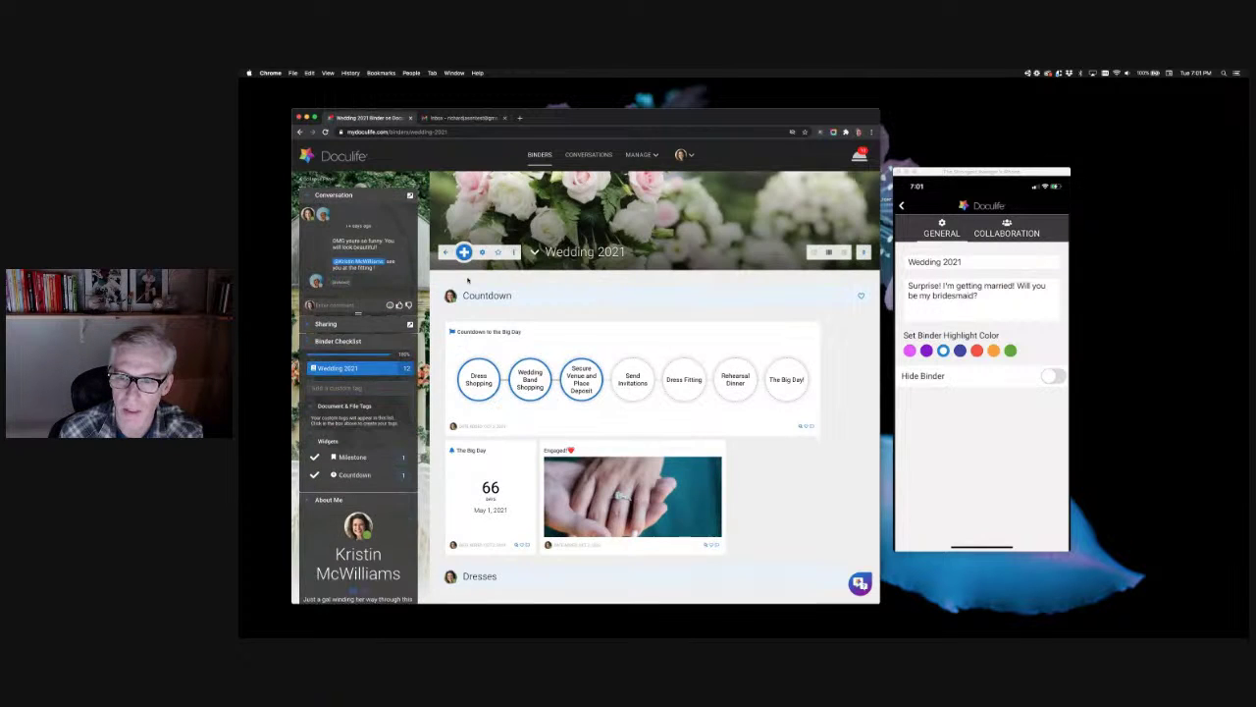
click(331, 338)
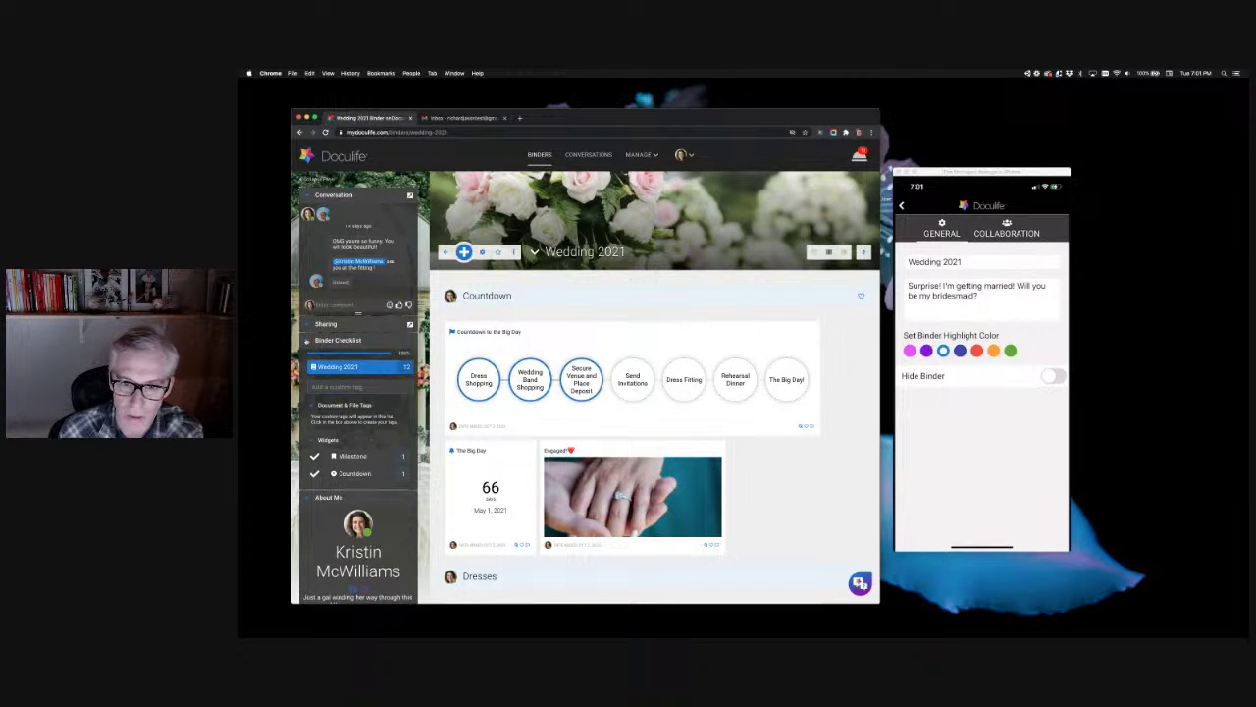
click(304, 198)
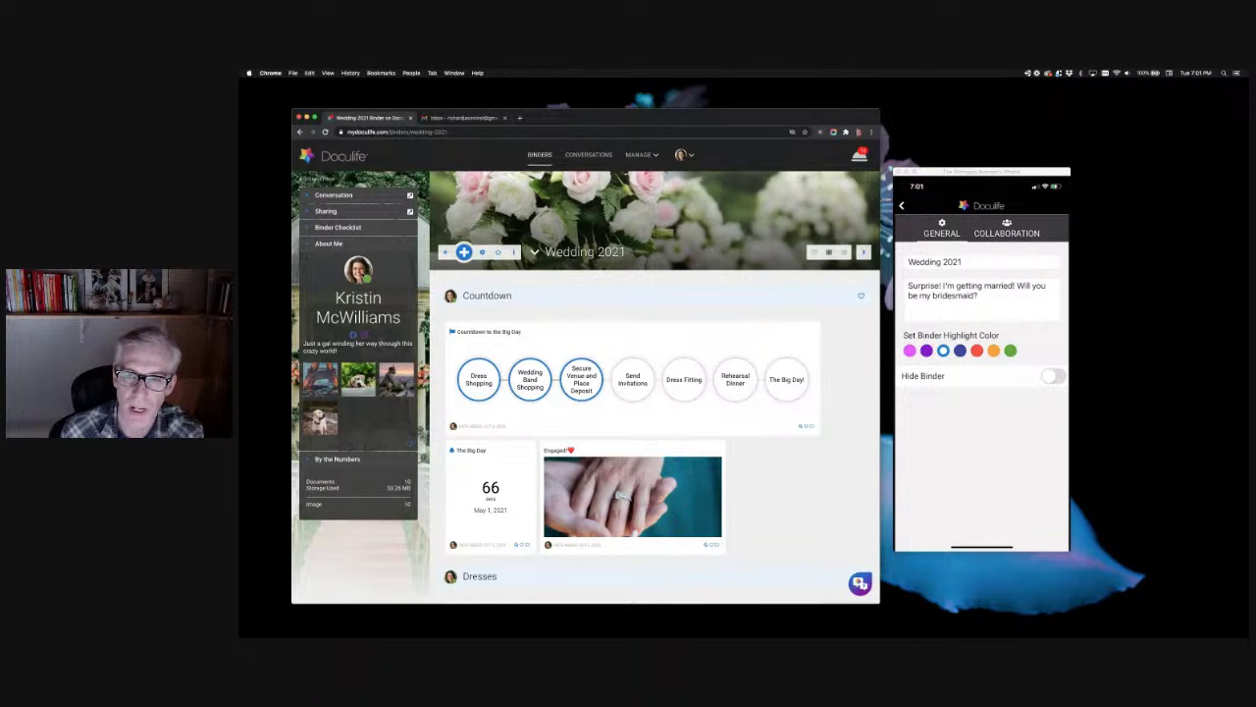
click(309, 197)
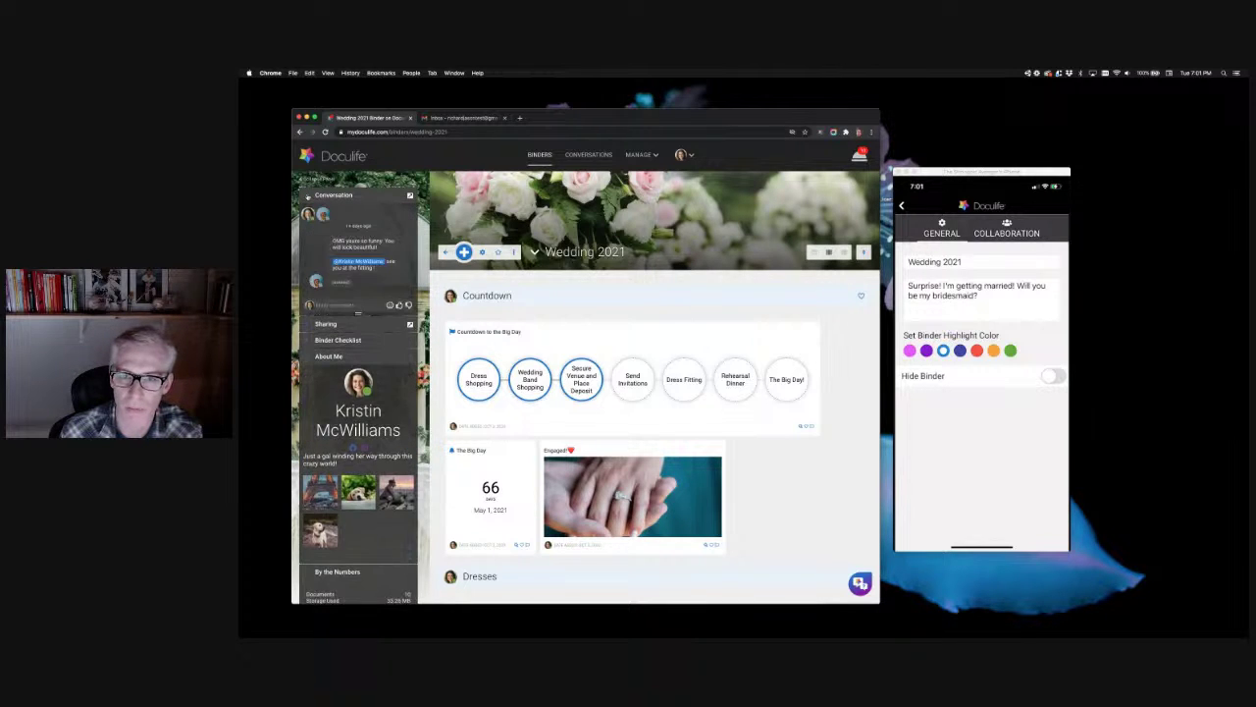
click(313, 357)
click(463, 252)
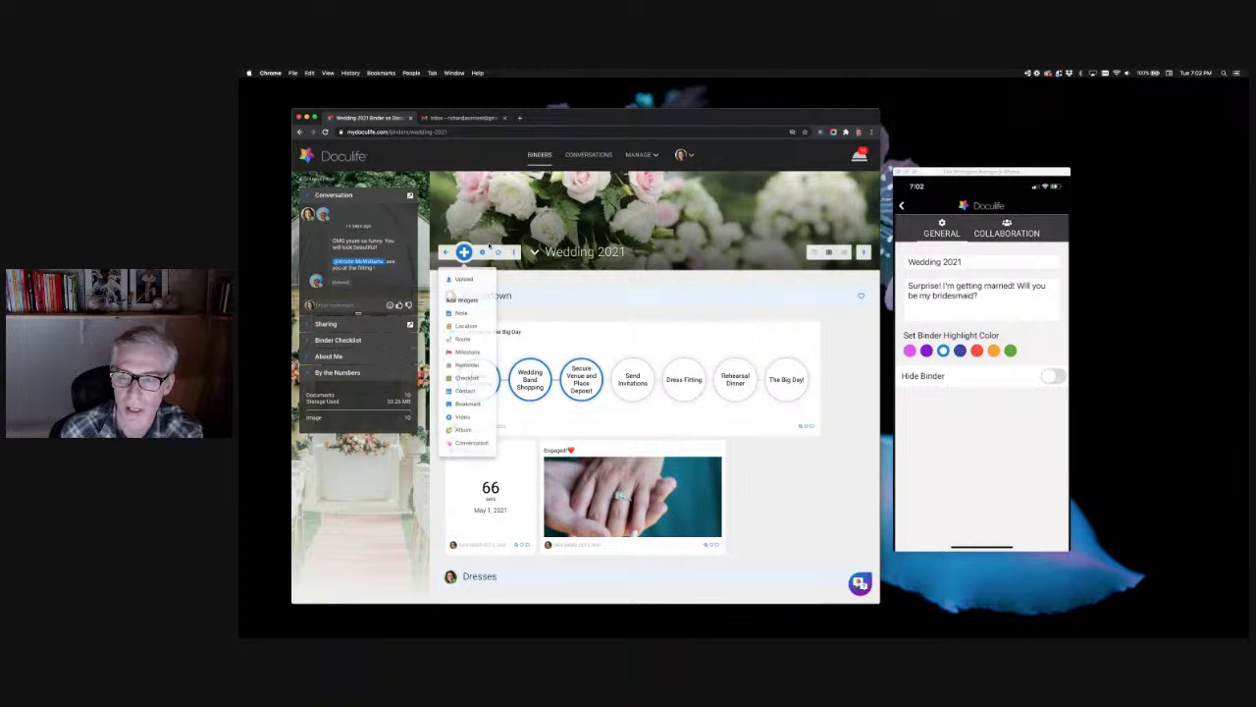
click(481, 253)
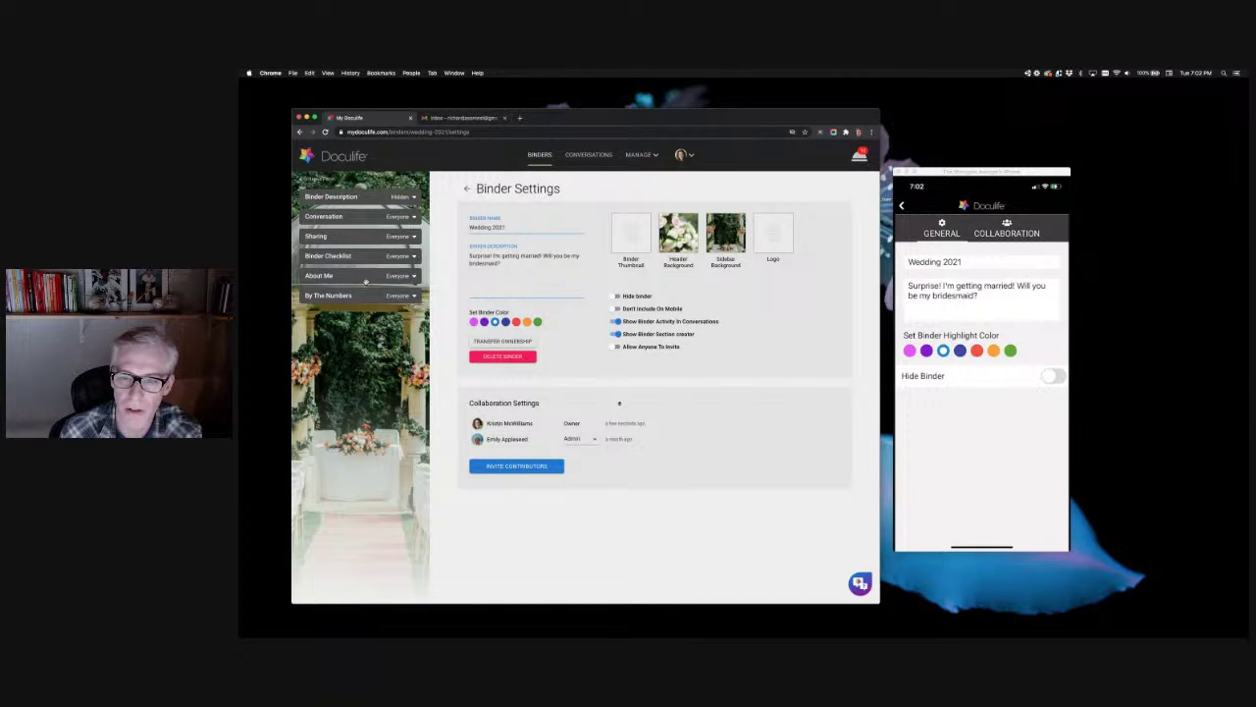
click(467, 236)
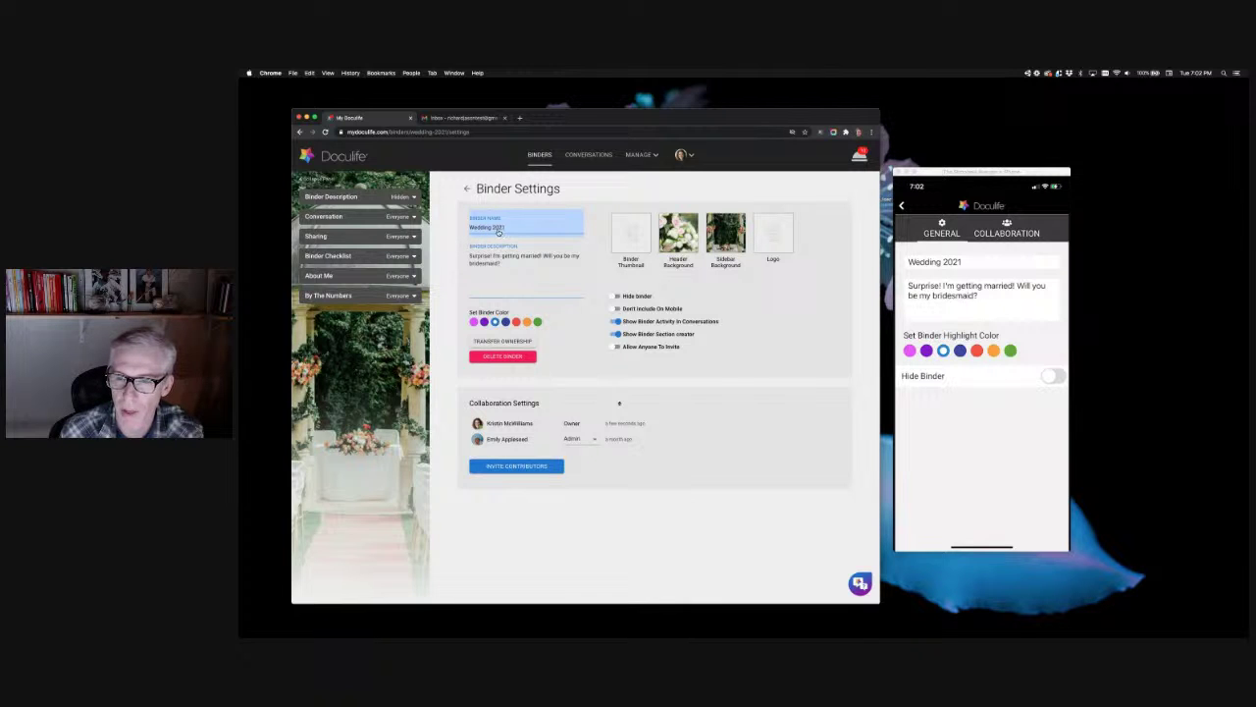
click(491, 274)
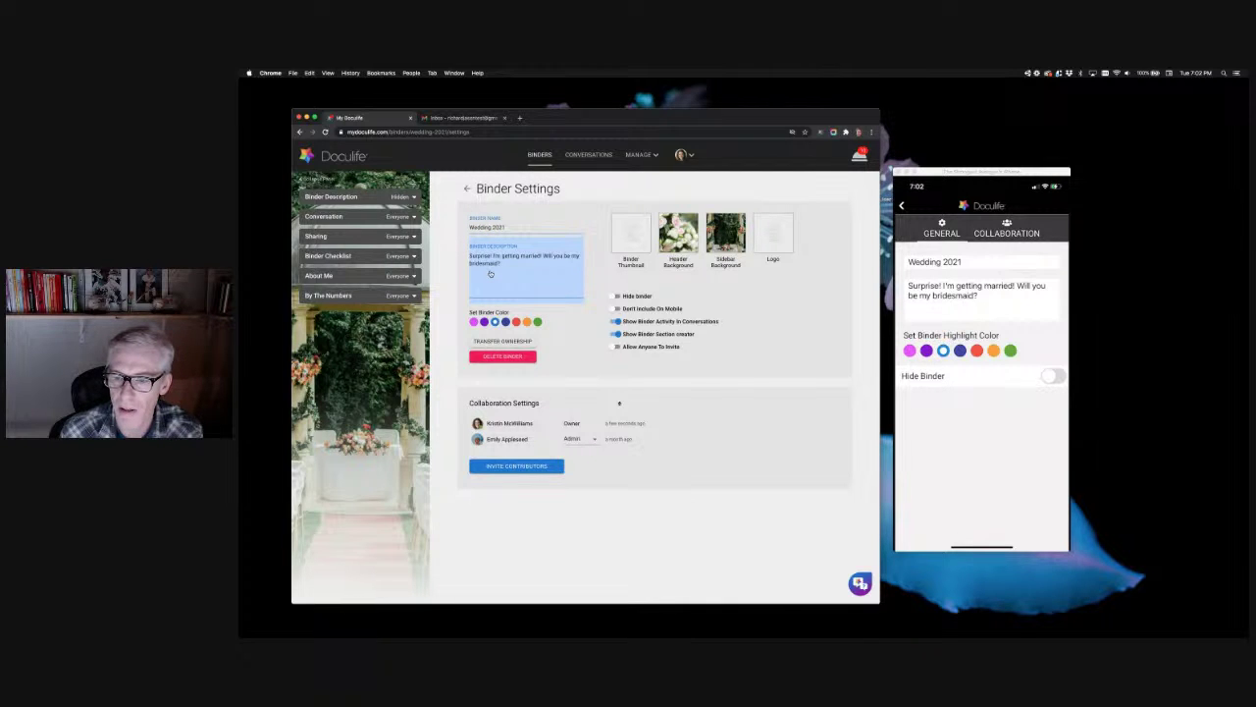
click(946, 275)
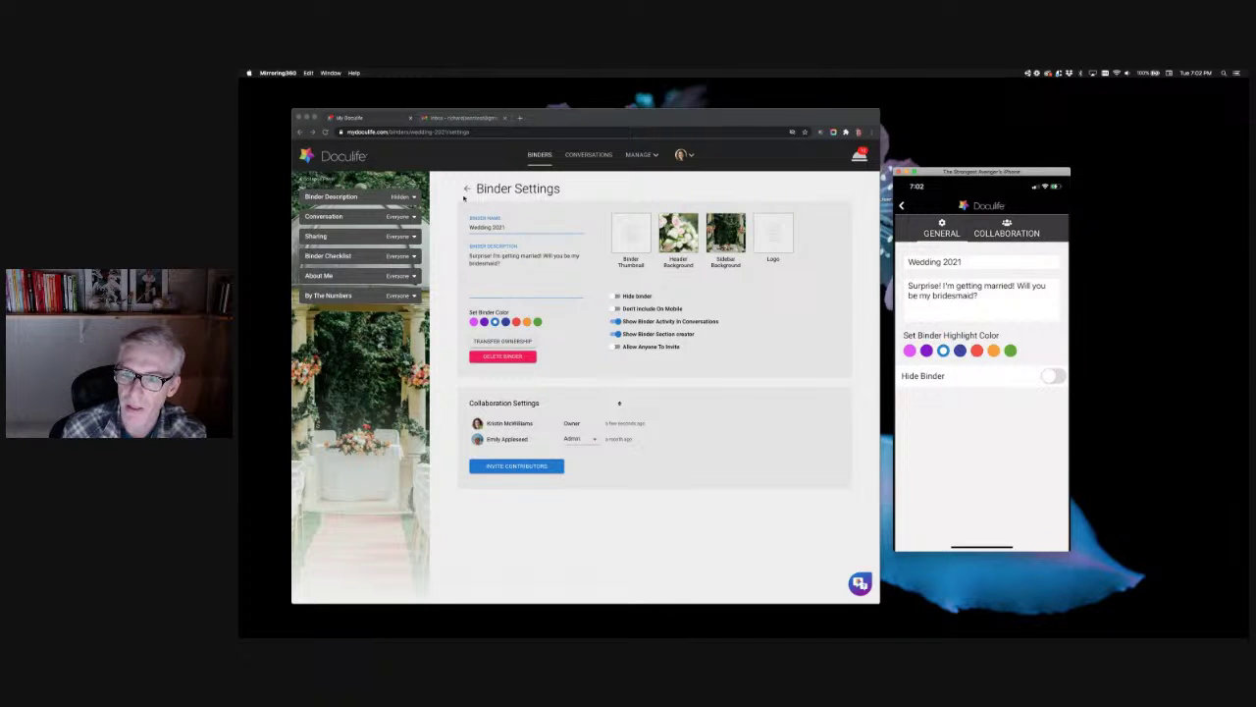
click(466, 191)
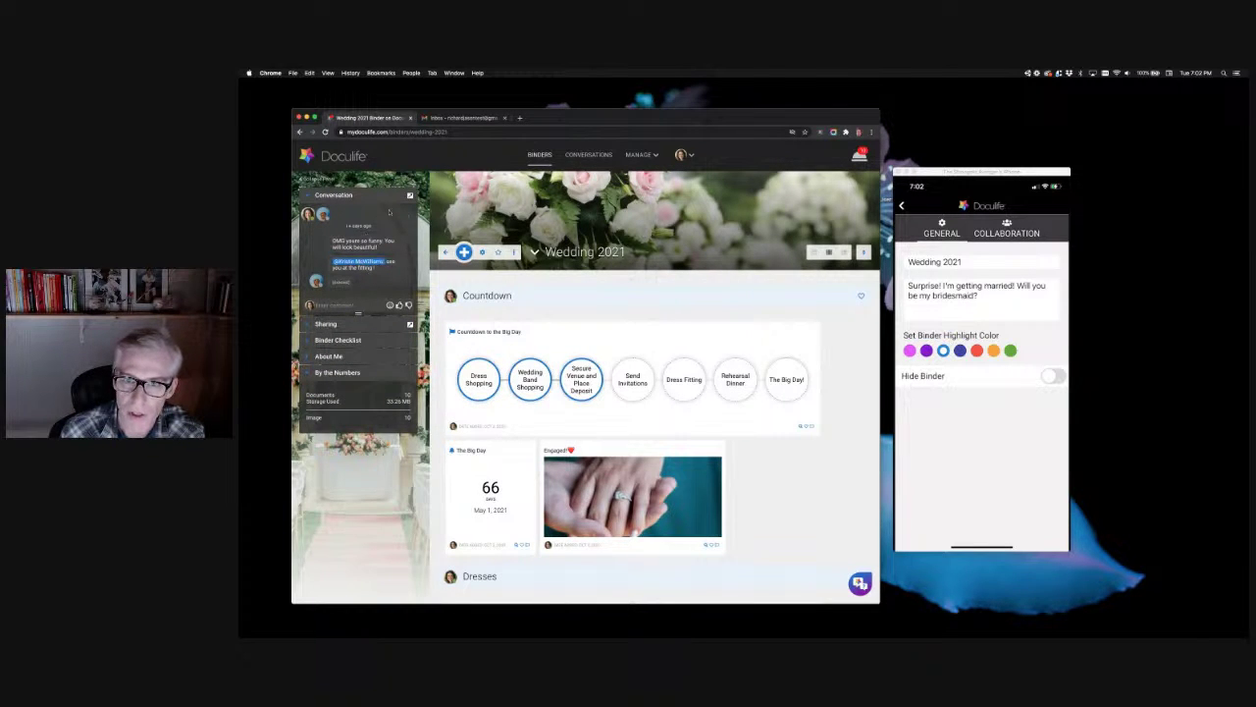
click(585, 252)
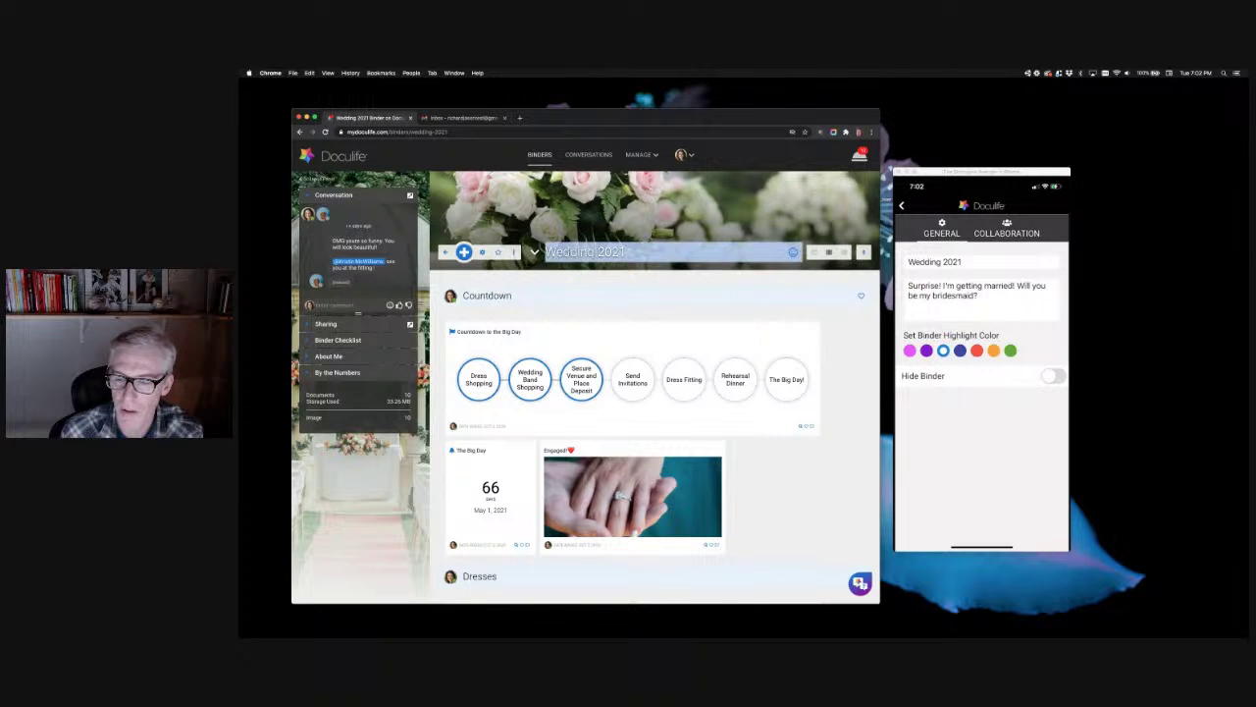
click(526, 259)
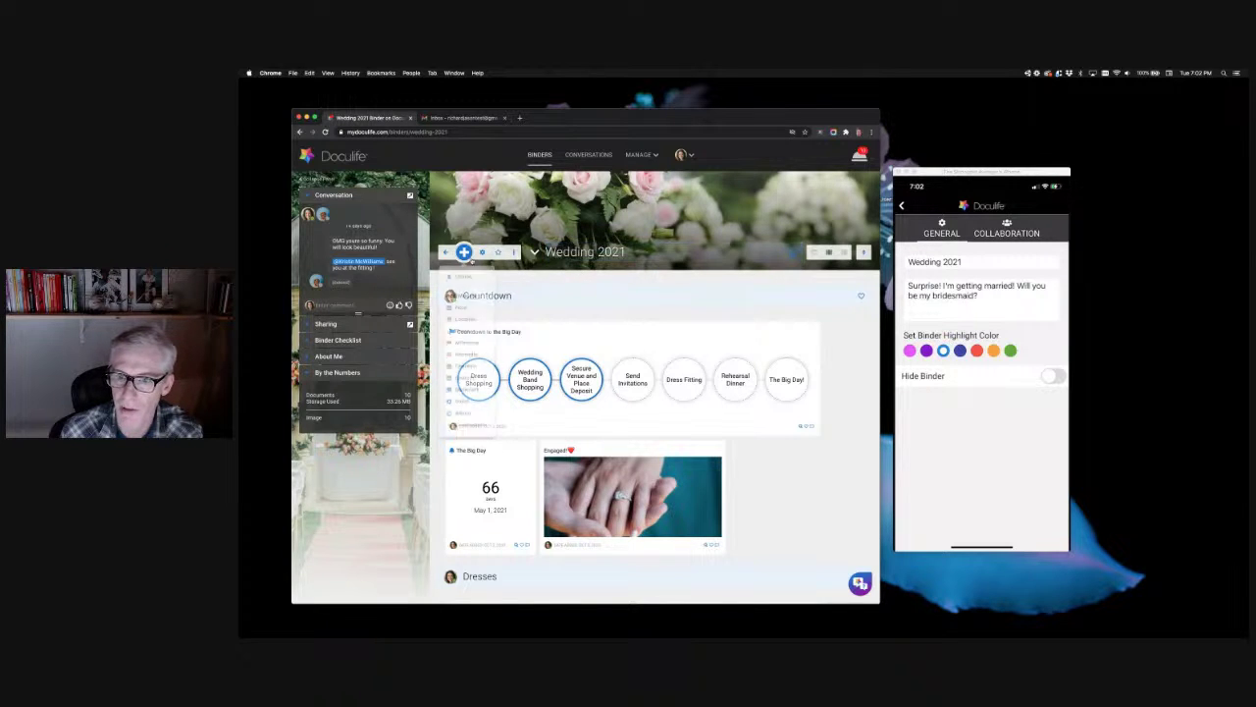
click(482, 253)
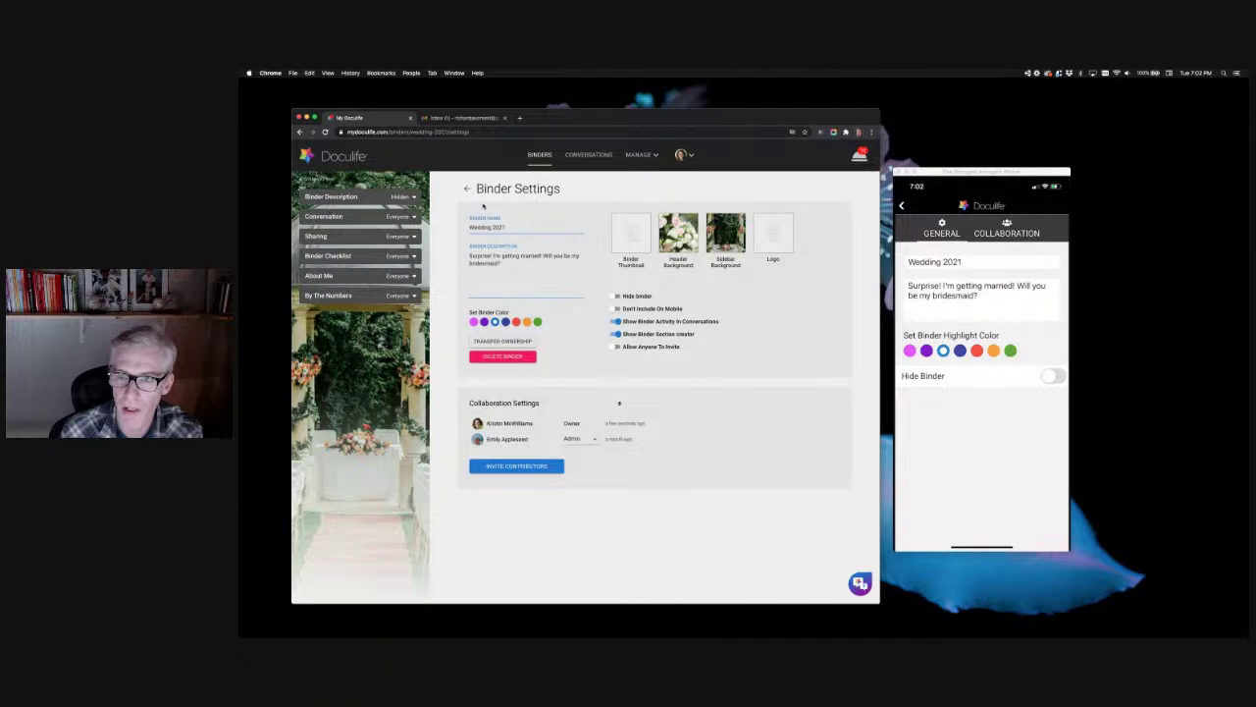
click(467, 189)
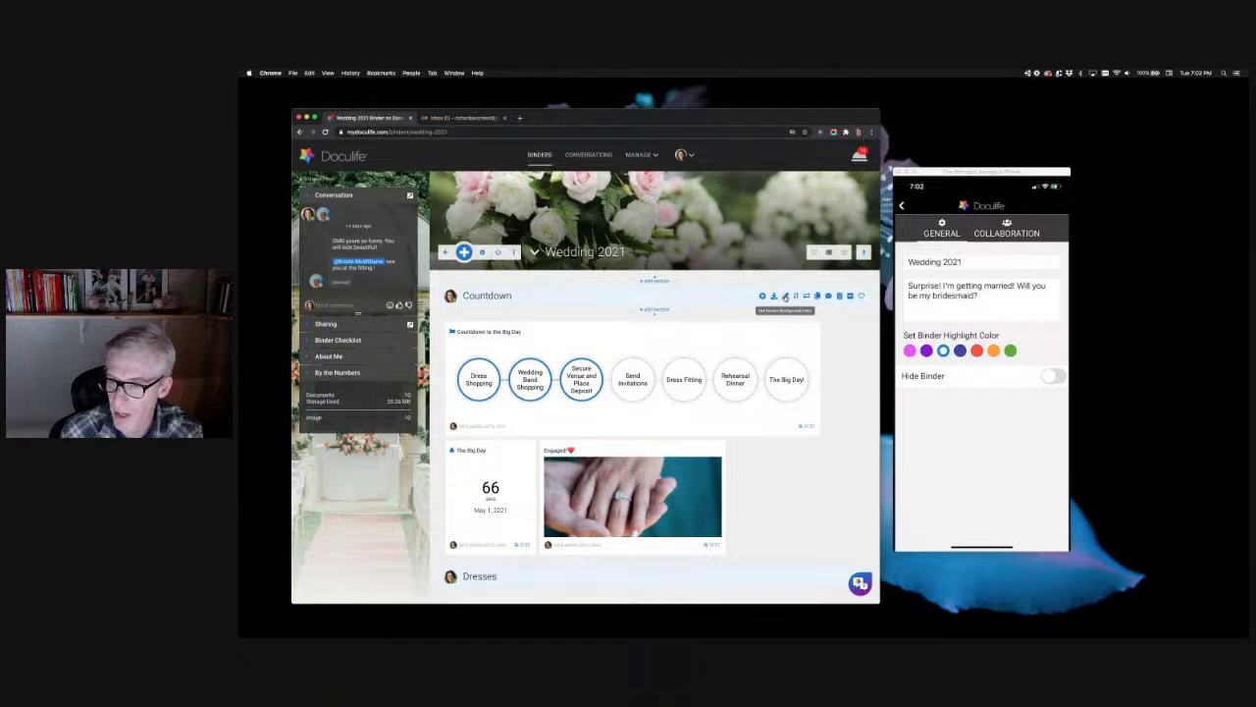
Step: Pick the orange swatch under Set Binder Color, then return to the binder's orange Countdown milestones
click(463, 251)
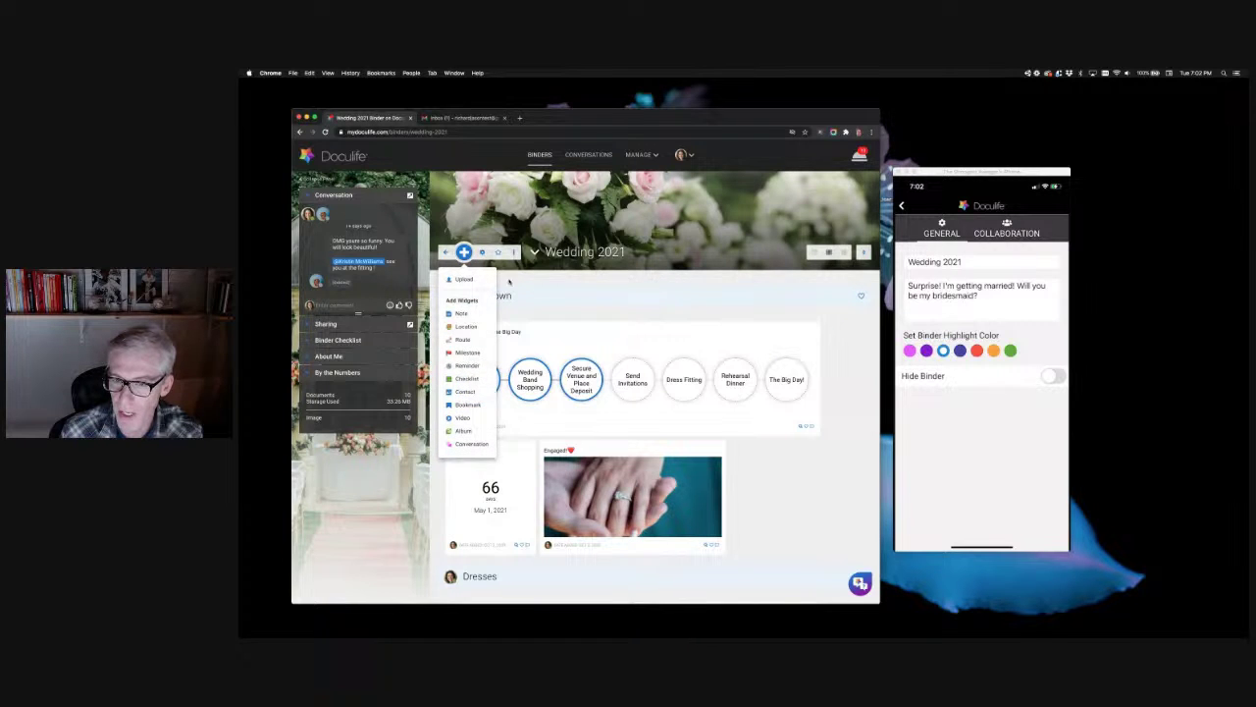
click(501, 268)
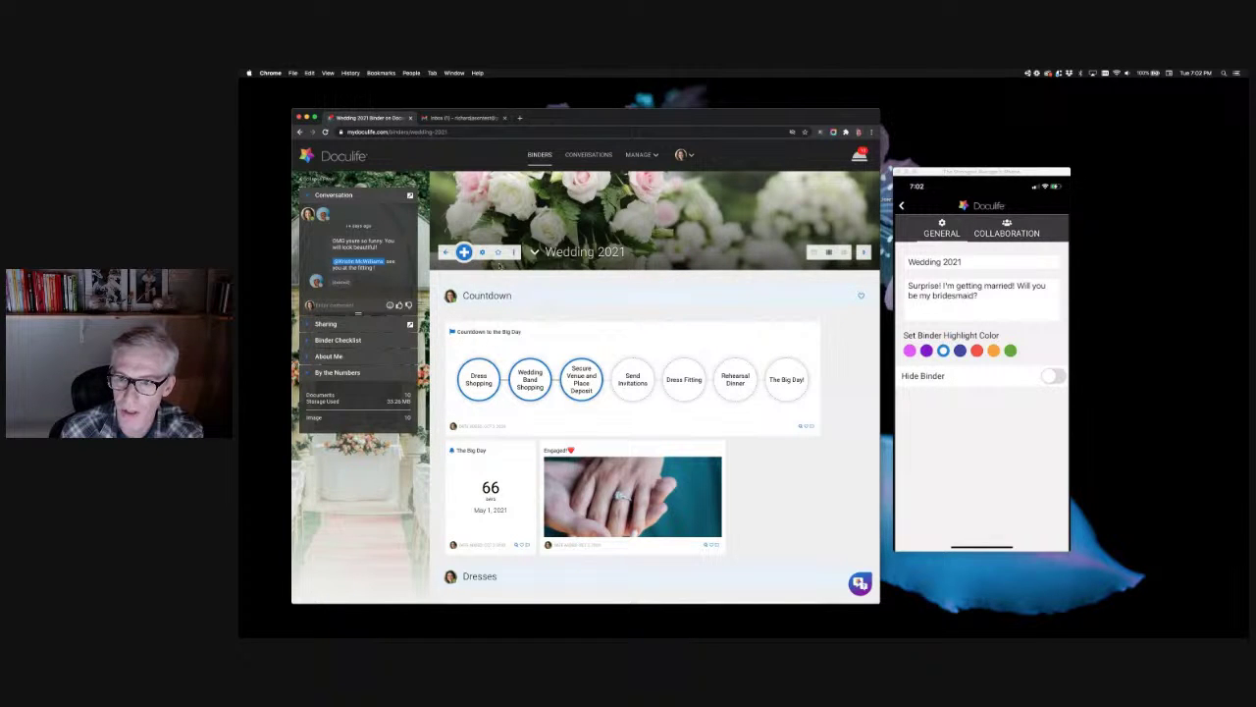
click(482, 252)
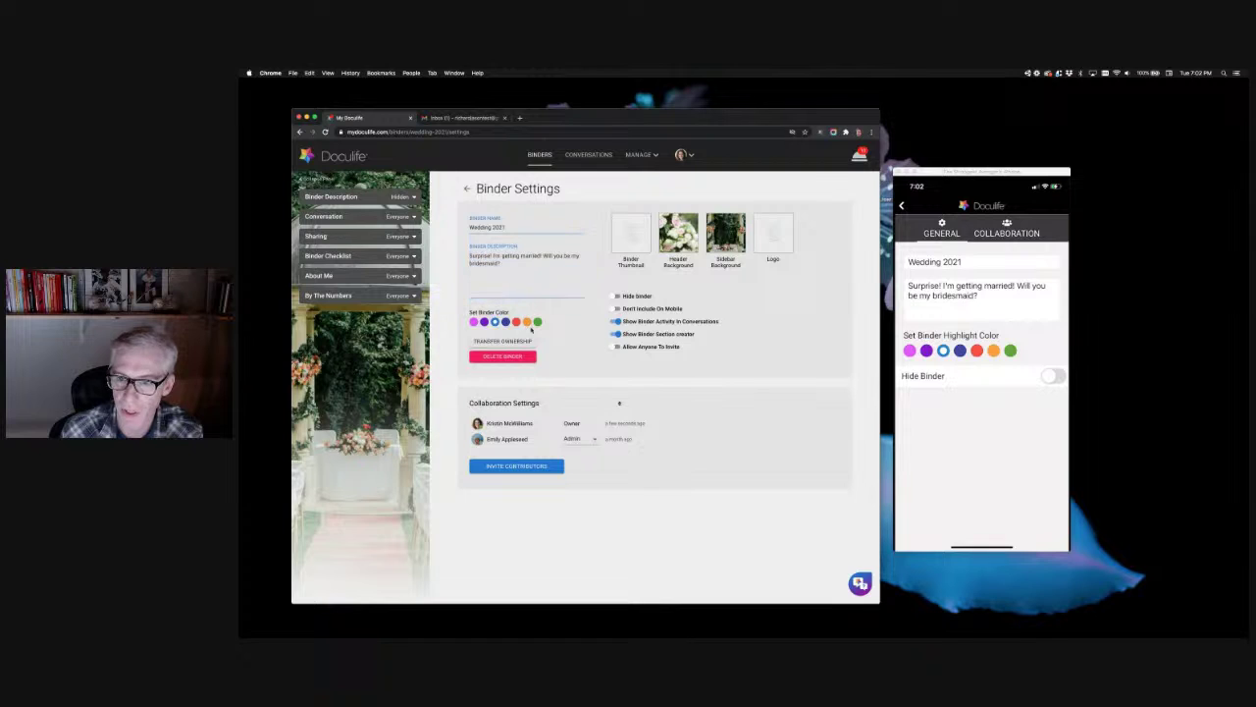
click(527, 322)
click(575, 286)
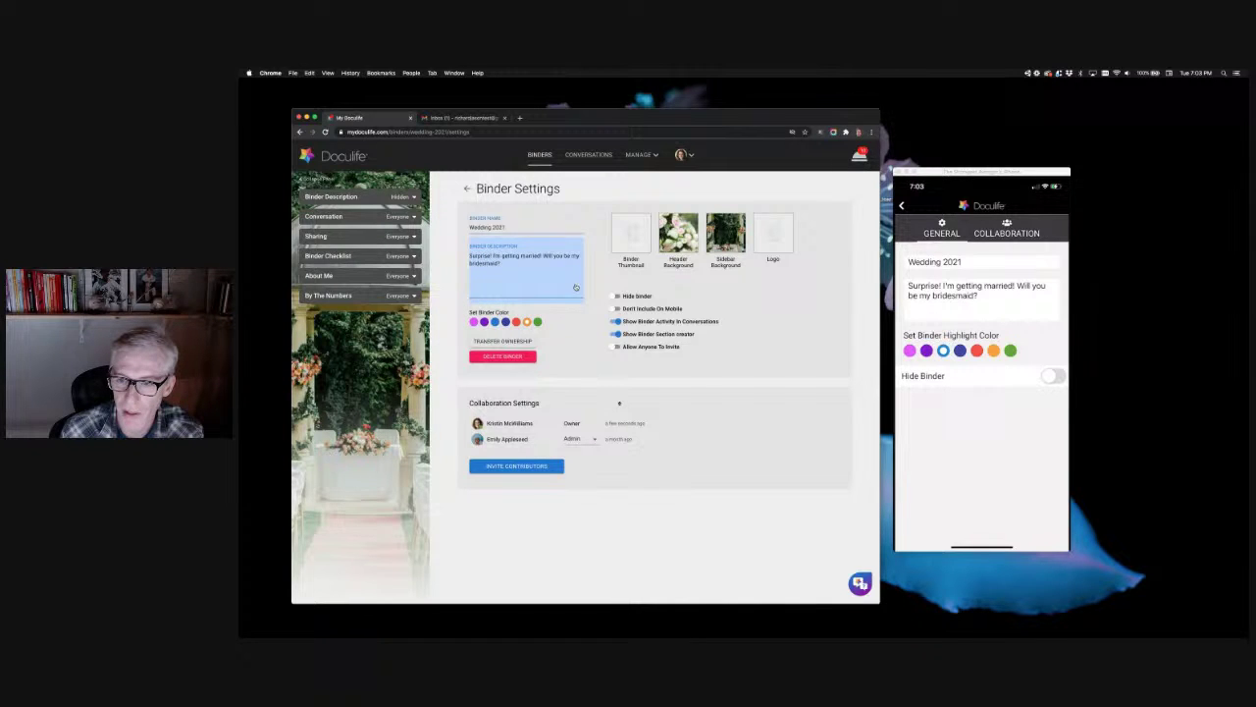
click(467, 188)
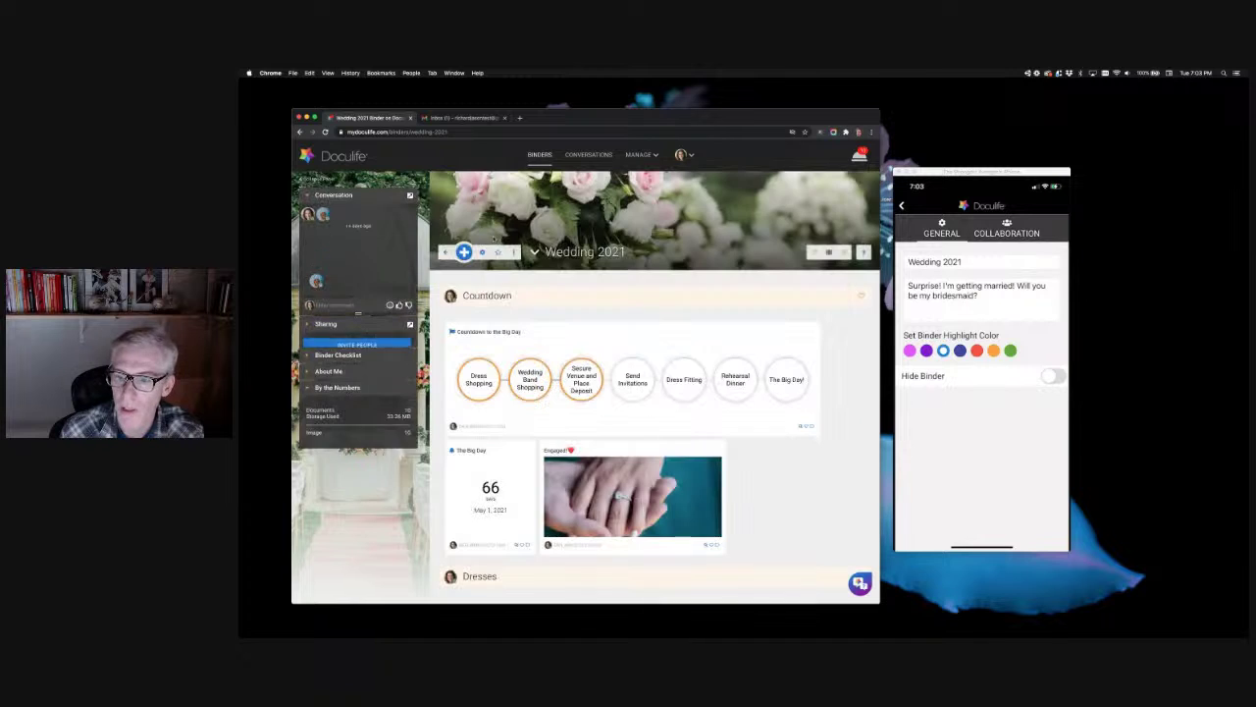
mouse_move(656, 281)
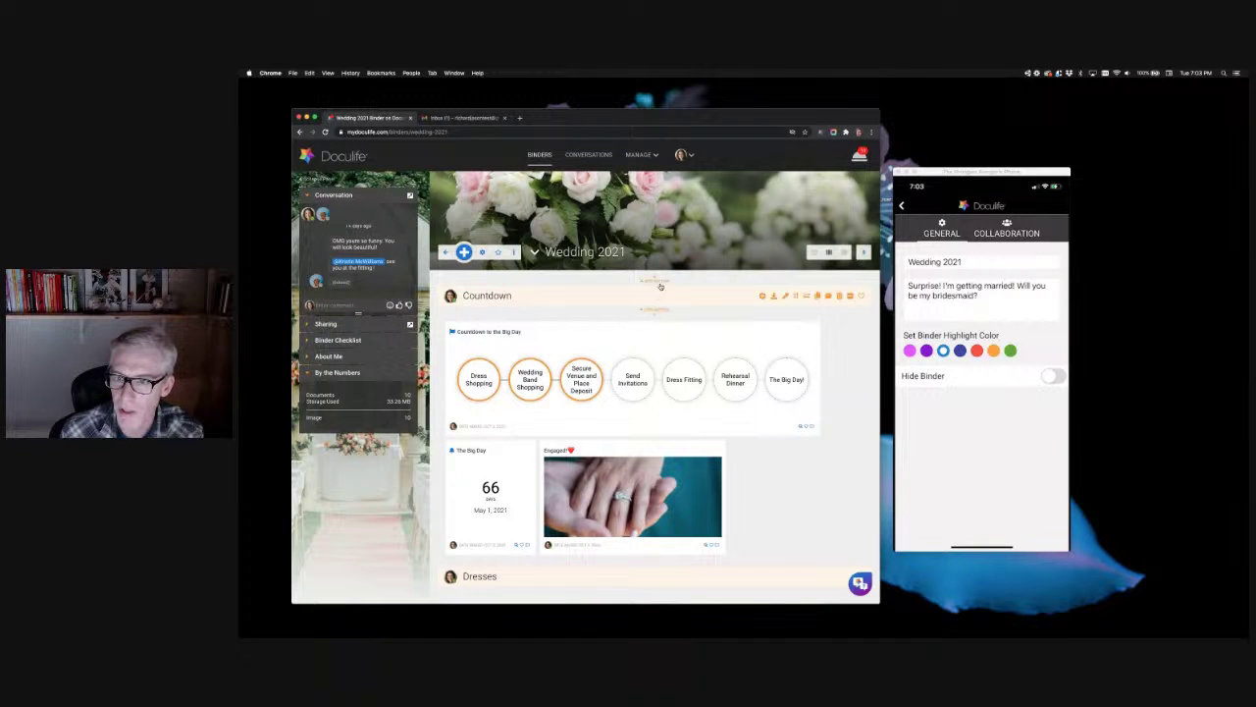
click(656, 282)
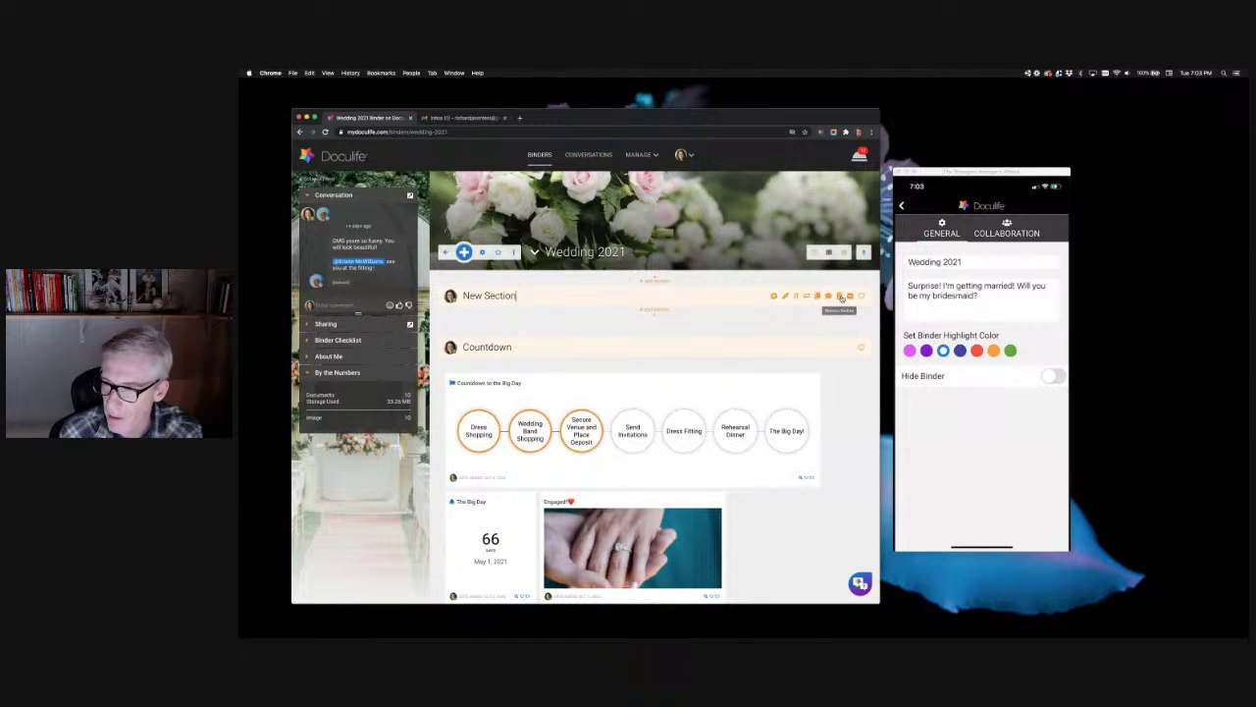
click(841, 297)
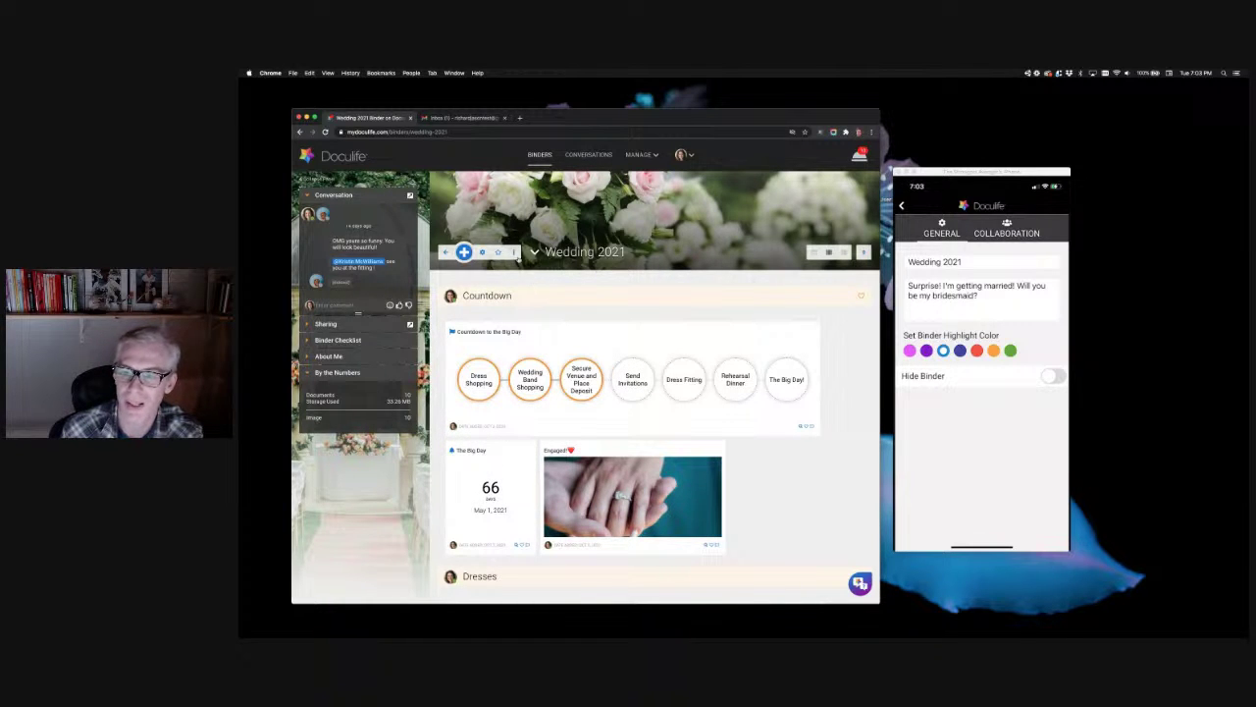
click(482, 253)
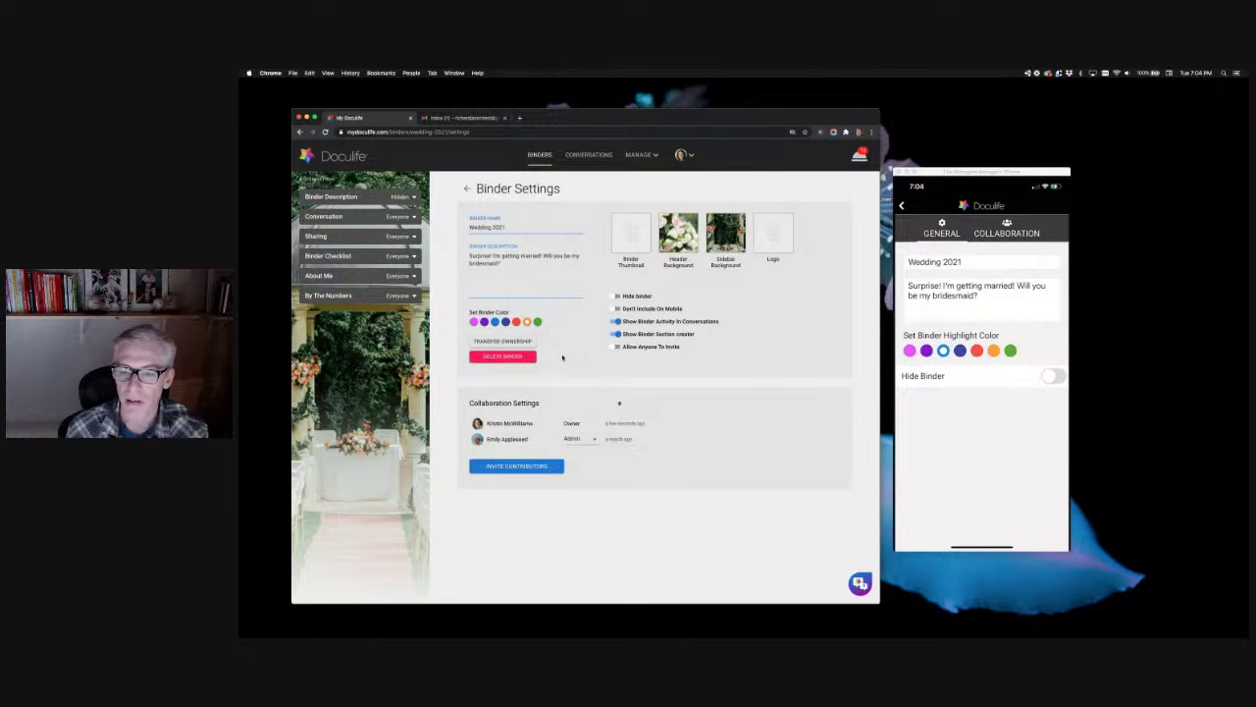
Step: Start Delete Binder, cancel the confirmation, and go to the BINDERS list
click(530, 357)
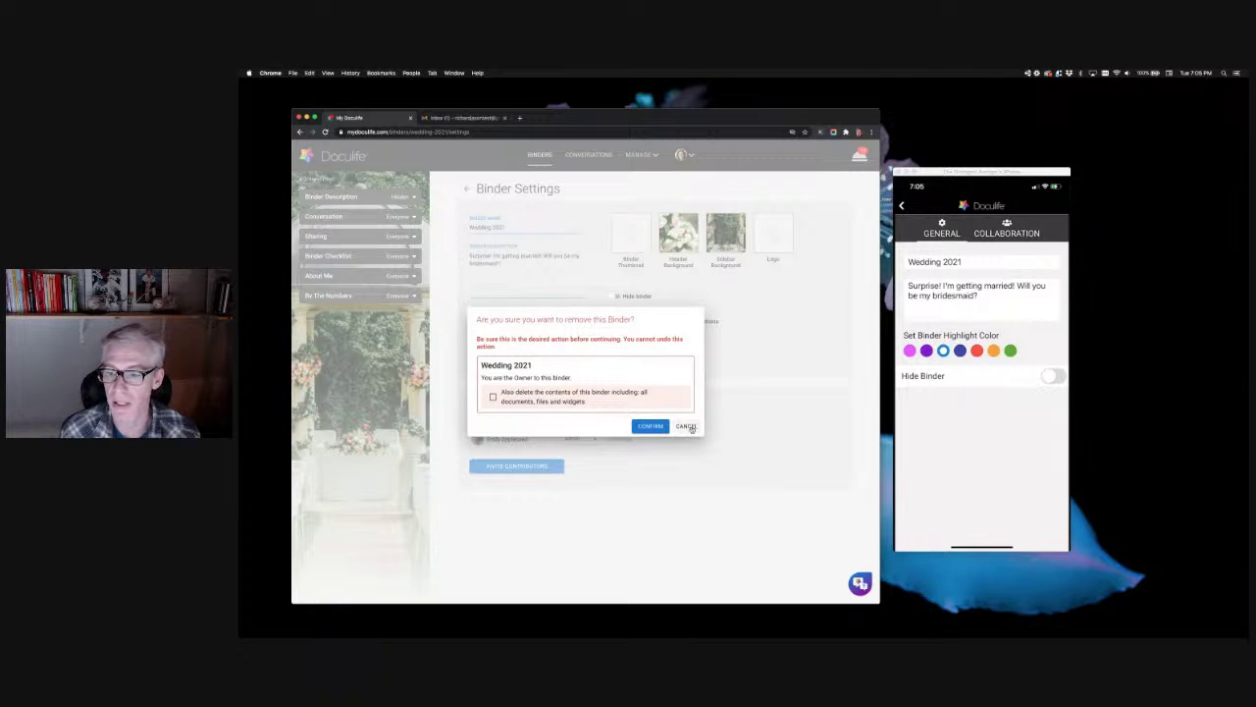
click(686, 426)
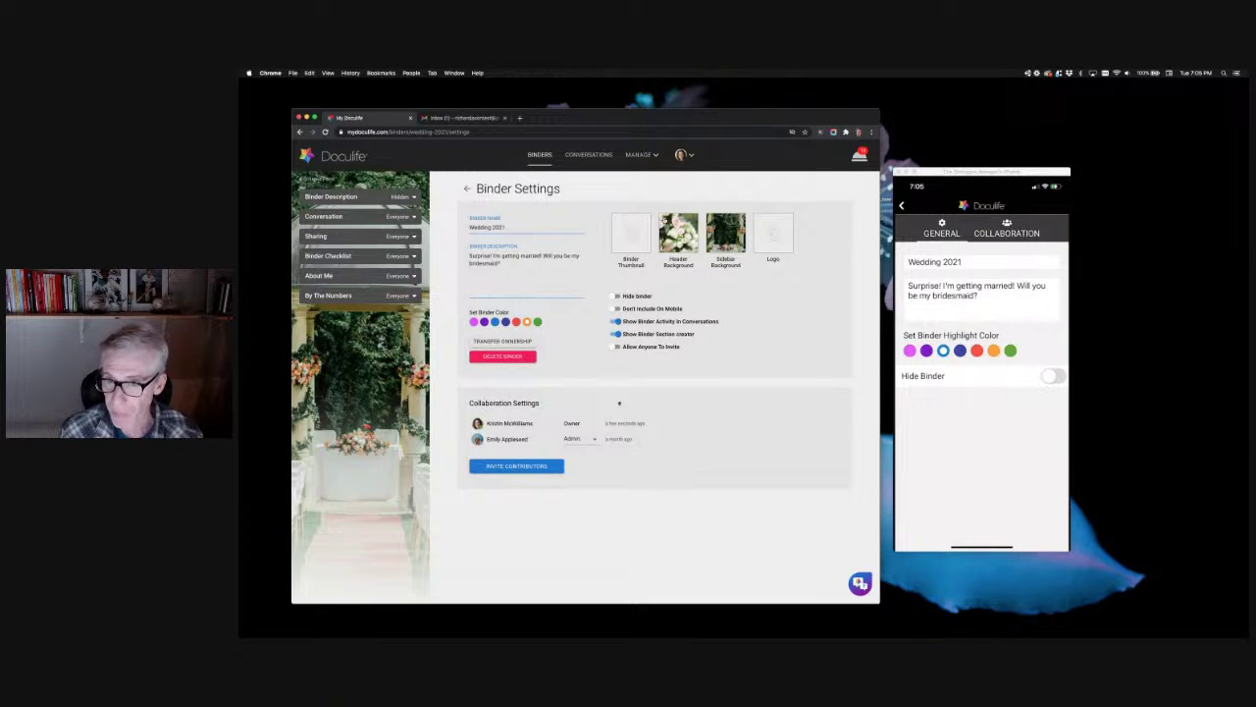
click(538, 155)
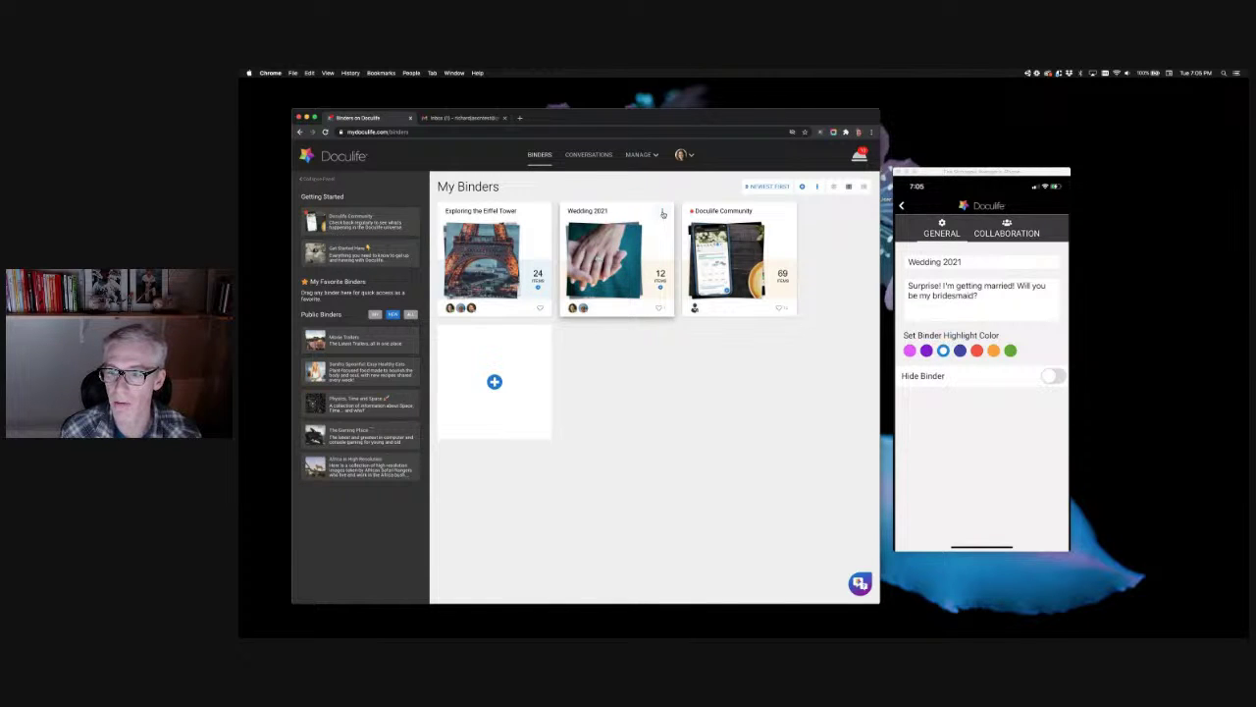
Step: Open the Wedding 2021 card, then its Binder Settings from the banner gear icon
click(607, 279)
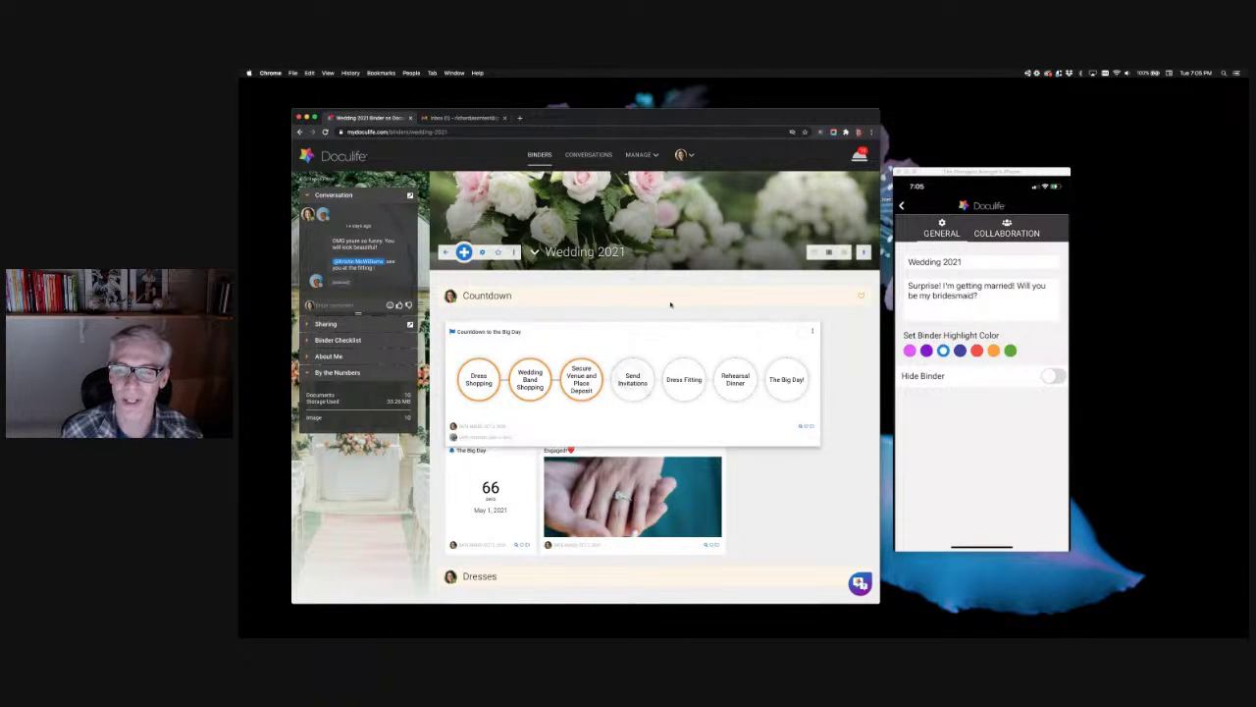
click(481, 252)
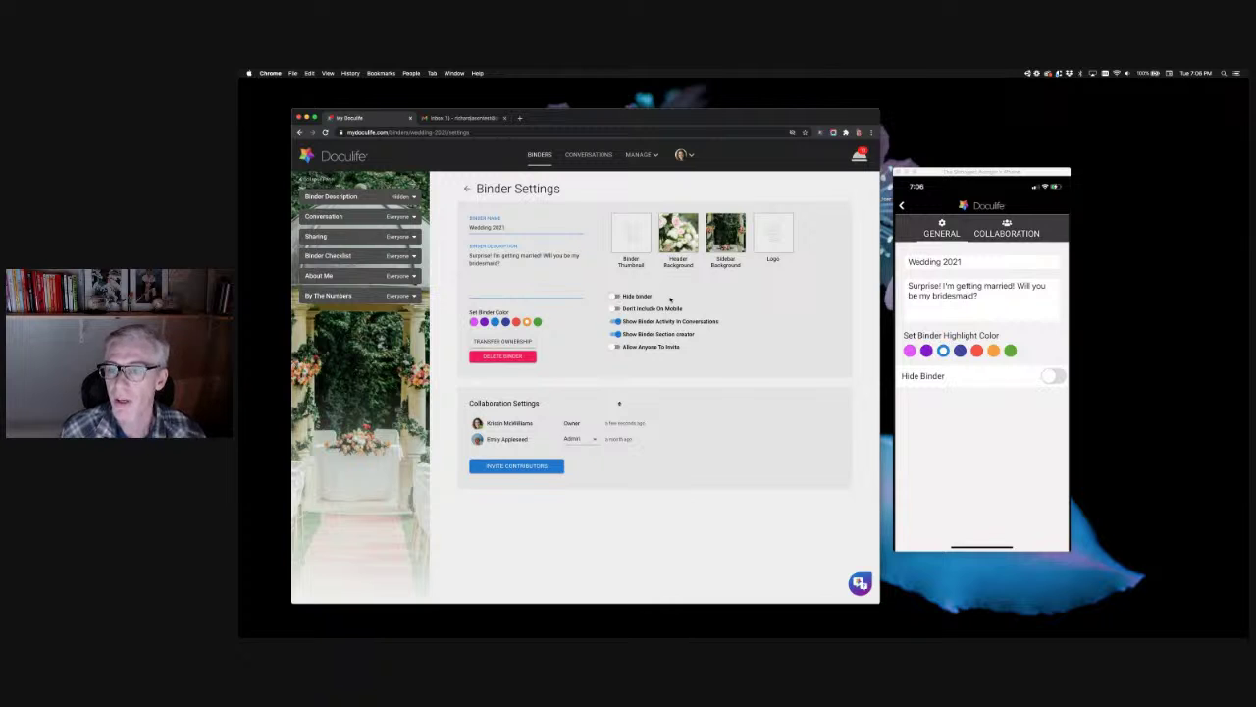
Step: From BINDERS, choose Hide this Binder for Exploring the Eiffel Tower
click(538, 161)
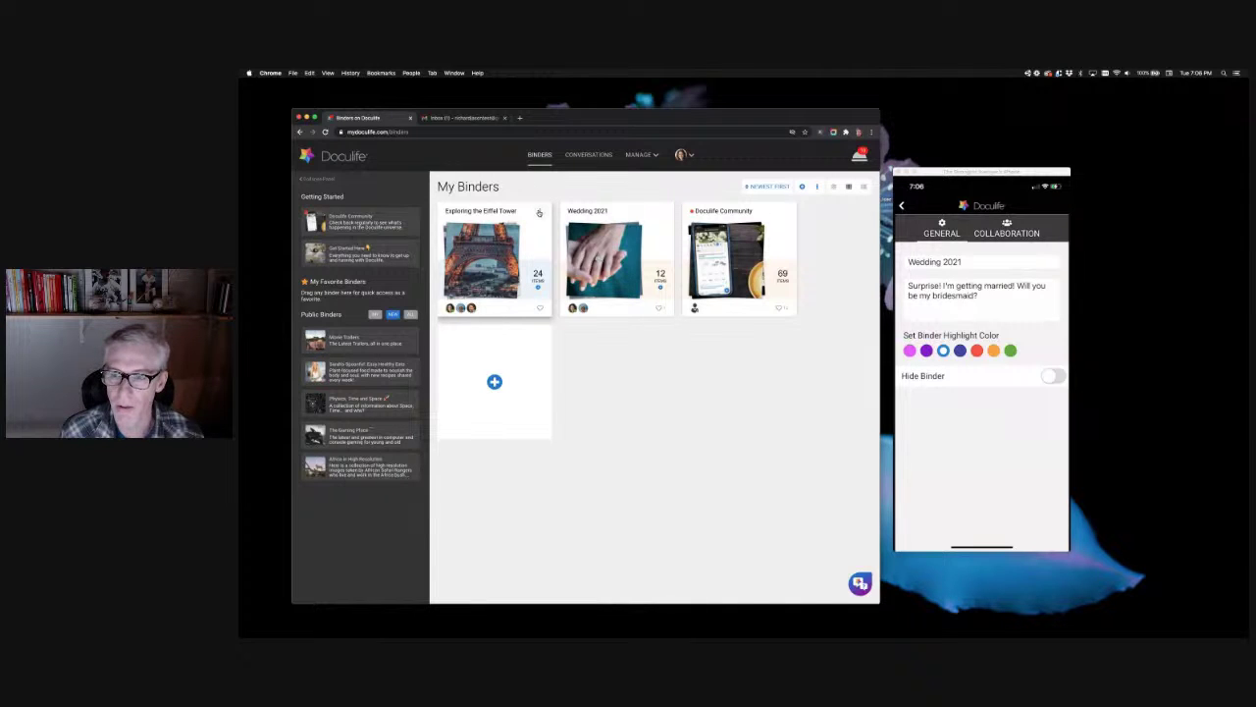
click(539, 213)
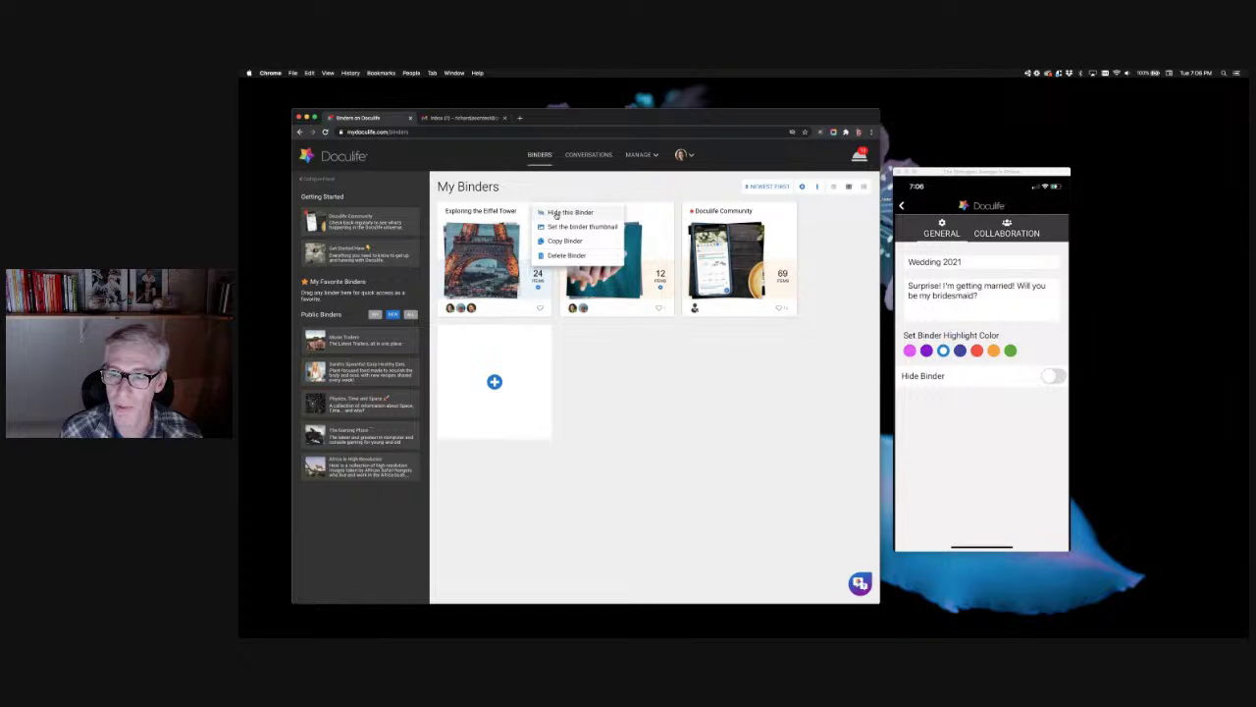
click(556, 213)
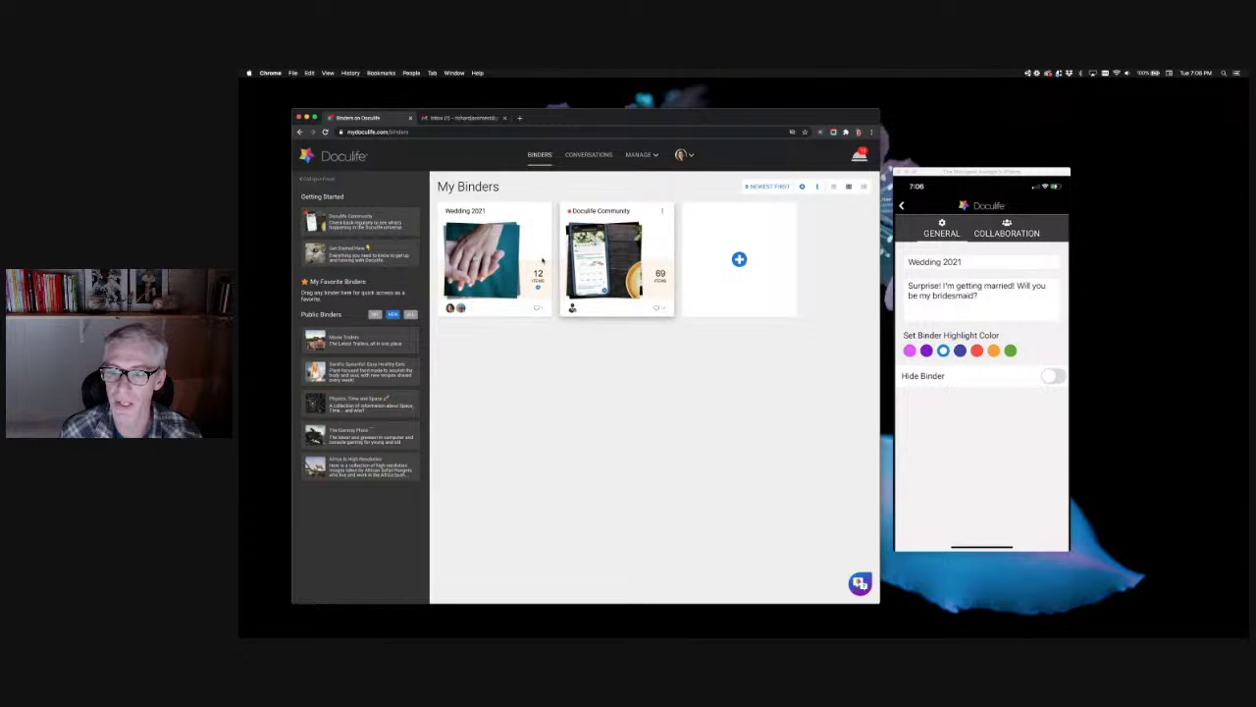
Step: Show, then hide again, the hidden binders, and open the Wedding 2021 binder
click(820, 189)
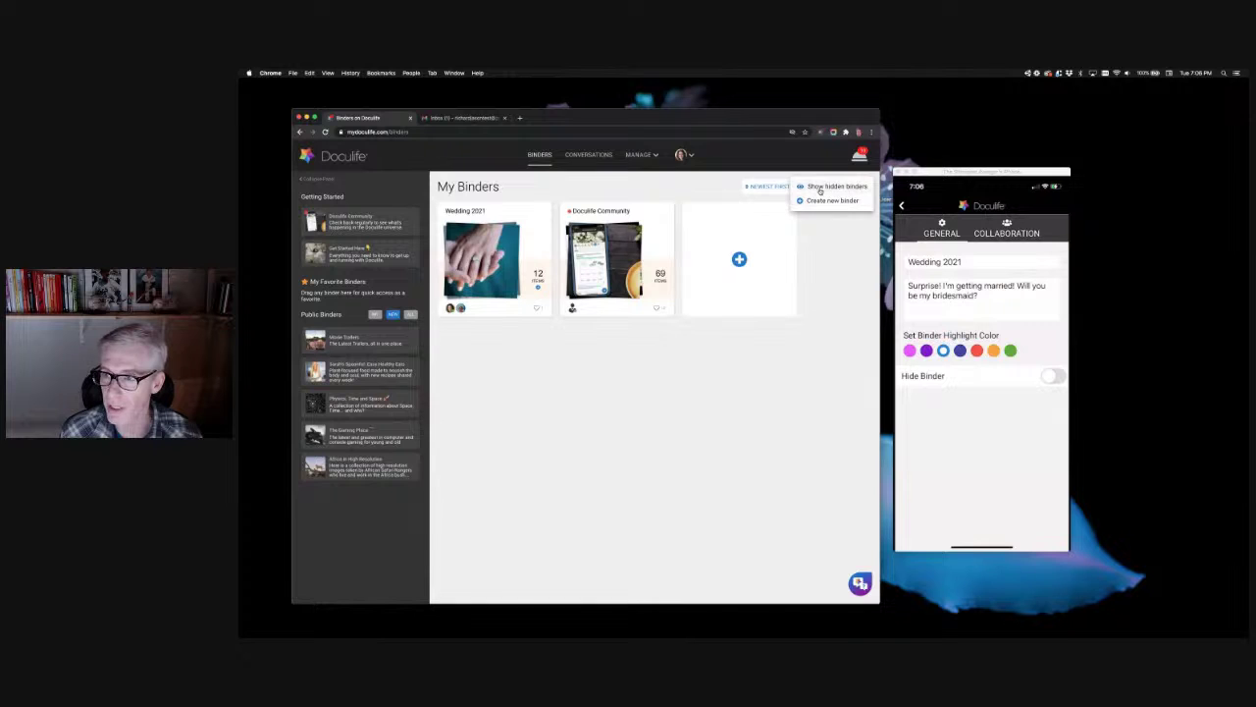
click(821, 187)
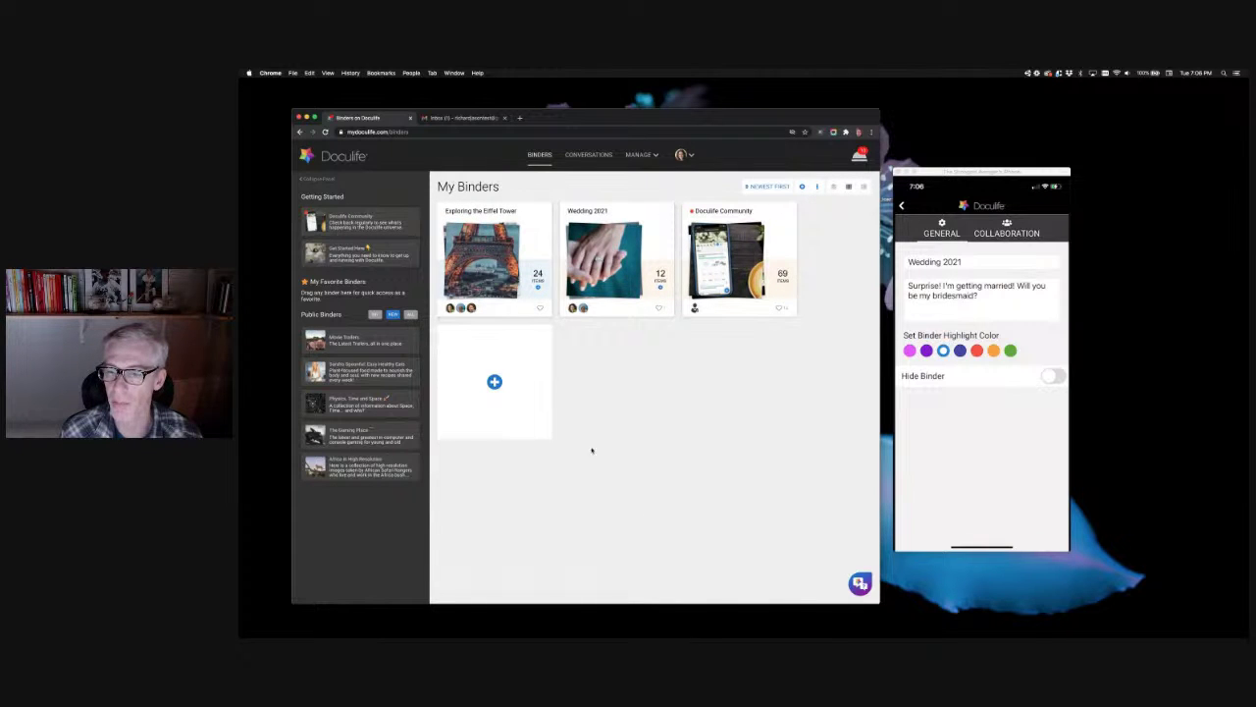
click(818, 187)
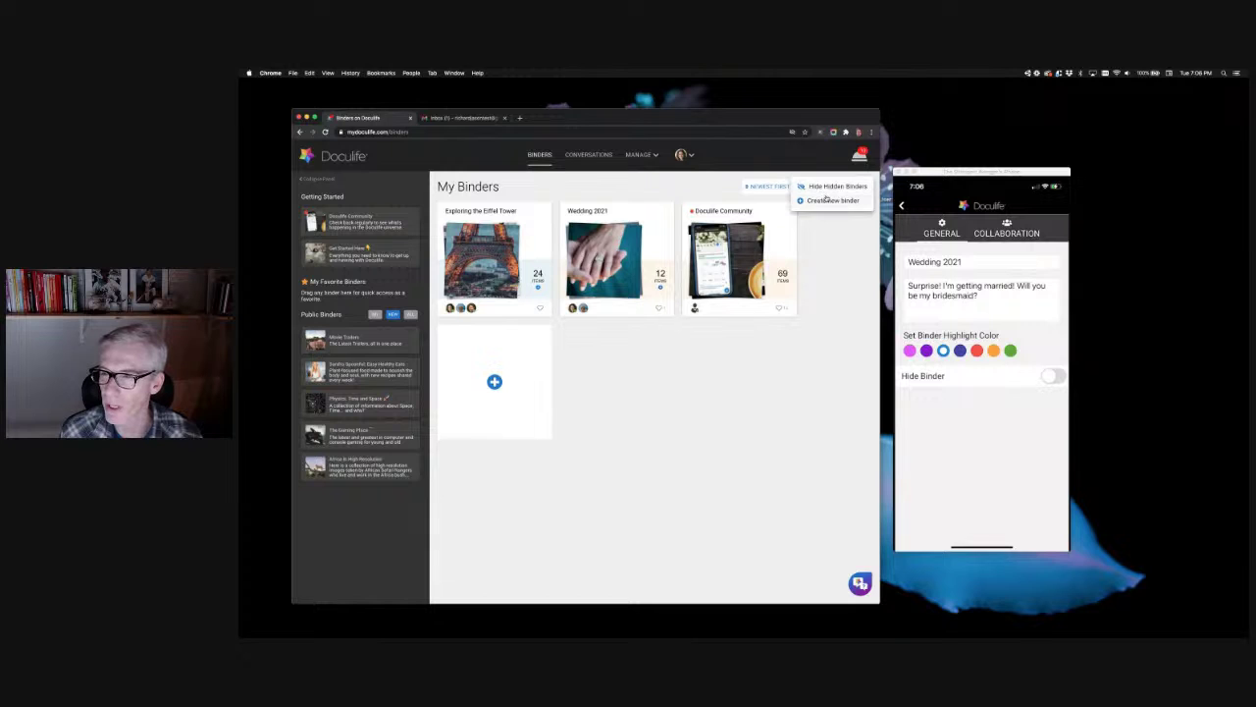
click(826, 185)
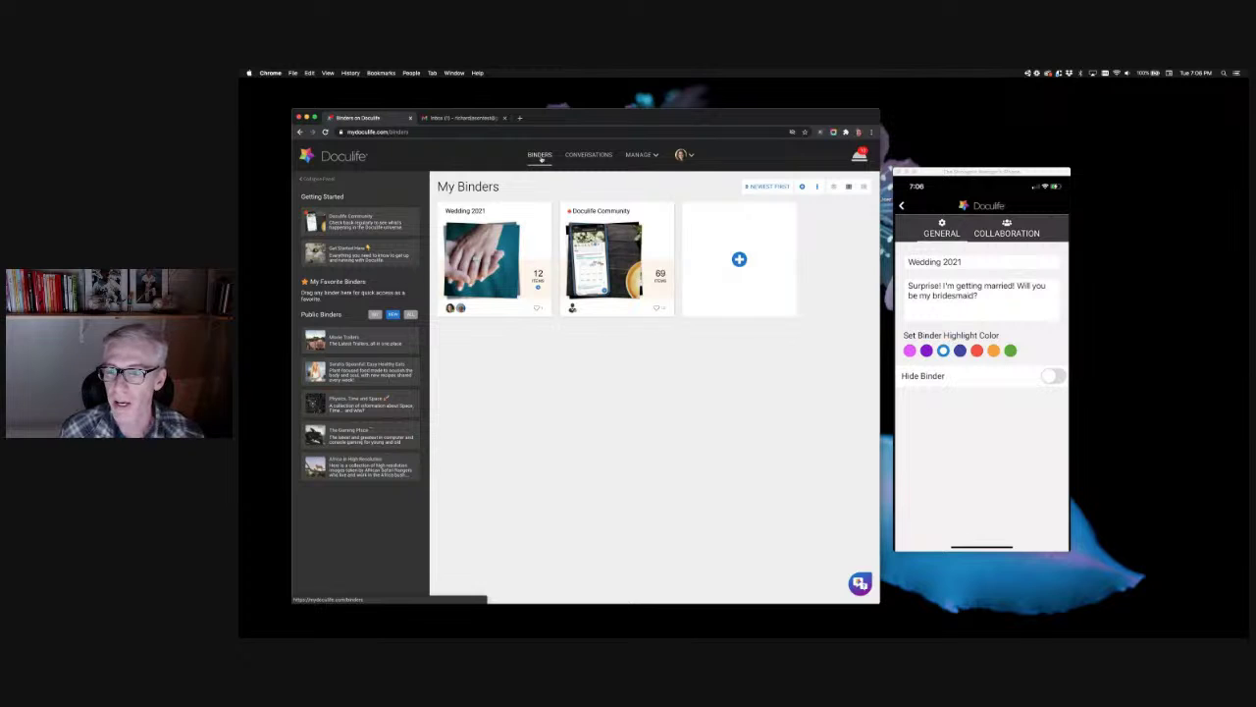
click(513, 300)
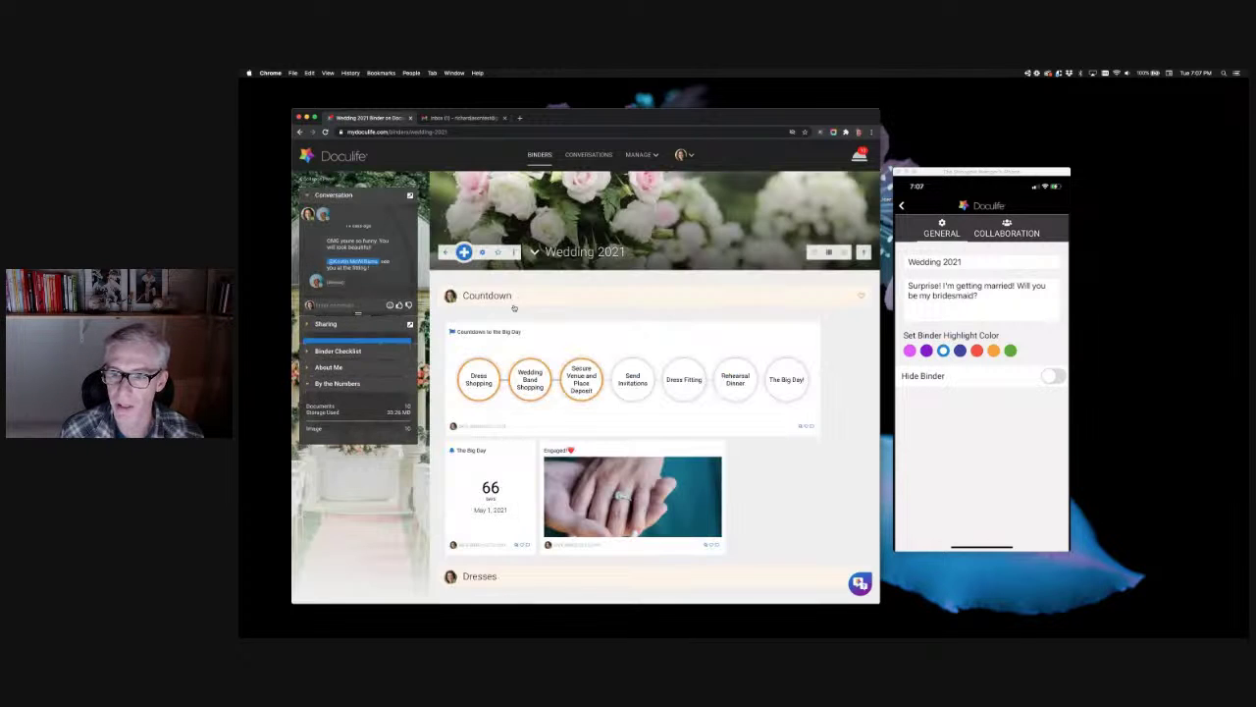
Step: Dismiss the Add Widgets list without adding anything, then open the Wedding 2021 Binder Settings
click(465, 253)
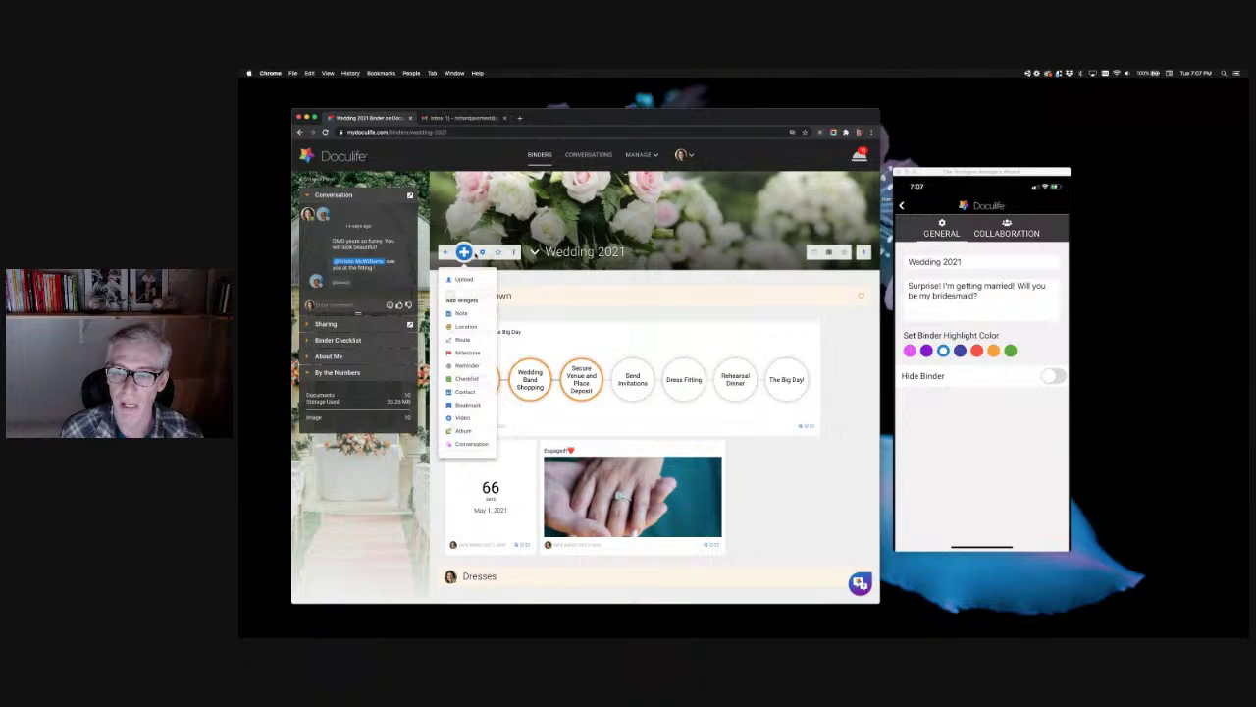
click(482, 253)
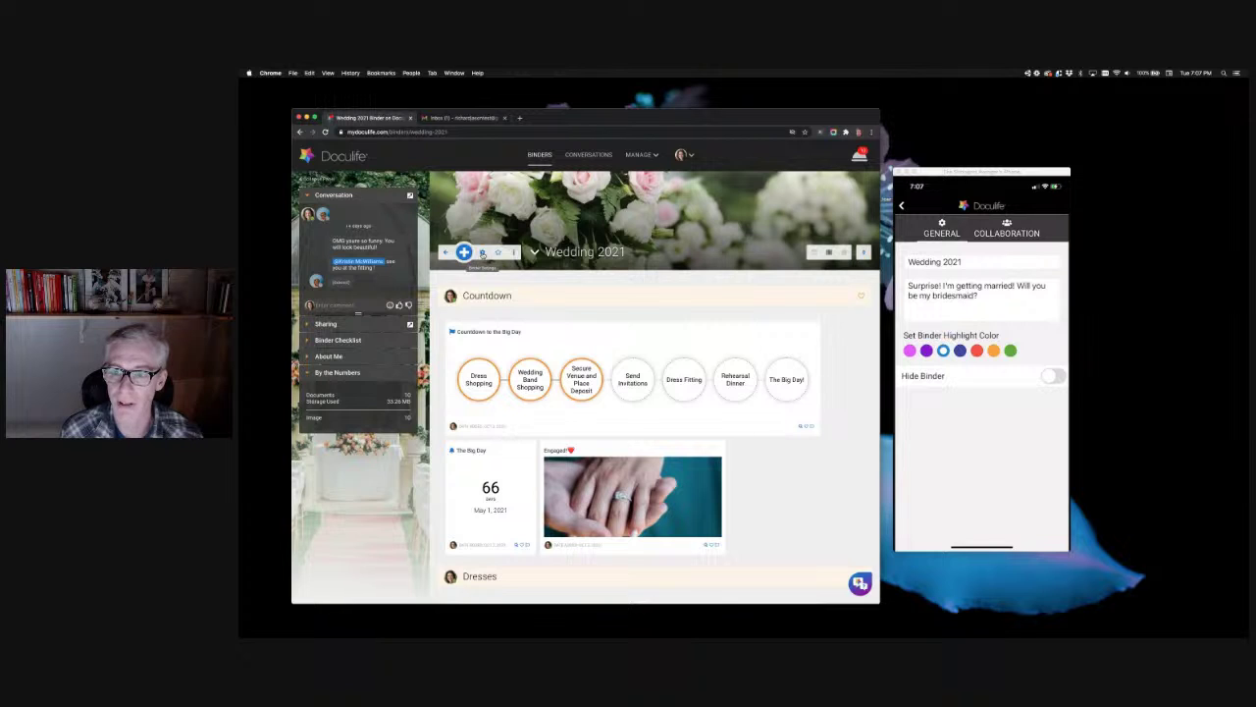
click(482, 253)
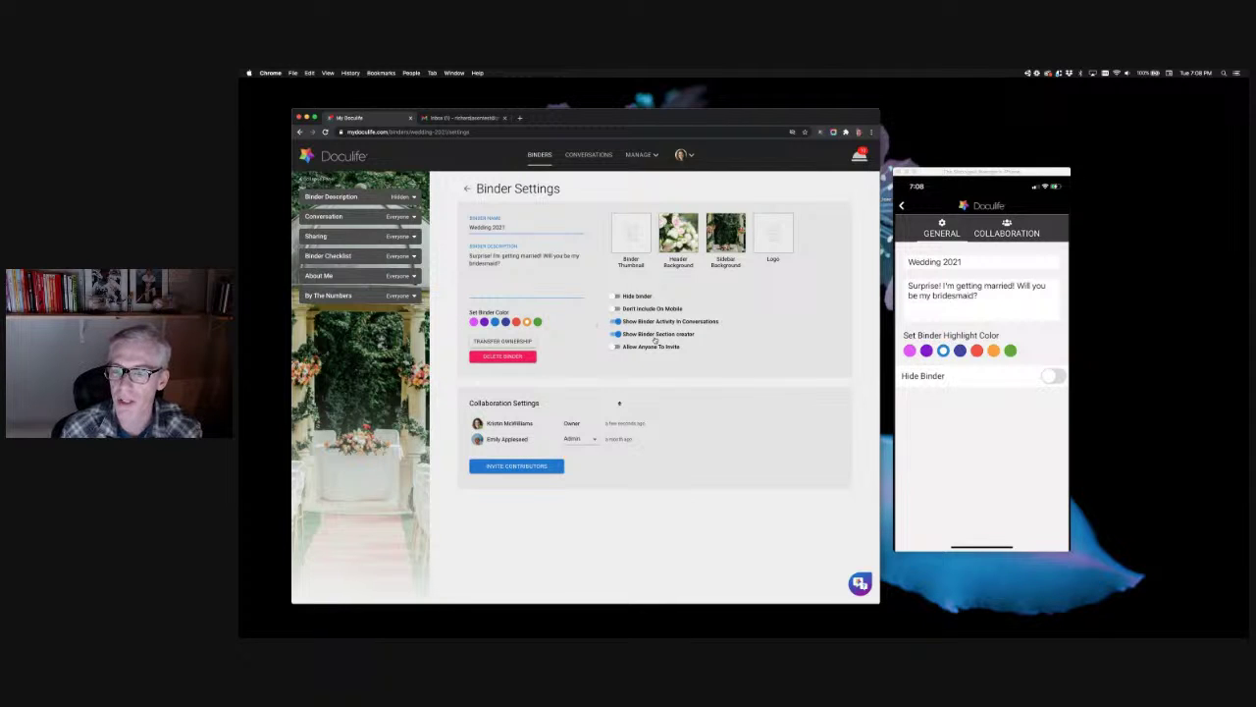
Step: Reopen Wedding 2021 from BINDERS, drag the conversation panel taller, then go to Binder Settings
click(539, 155)
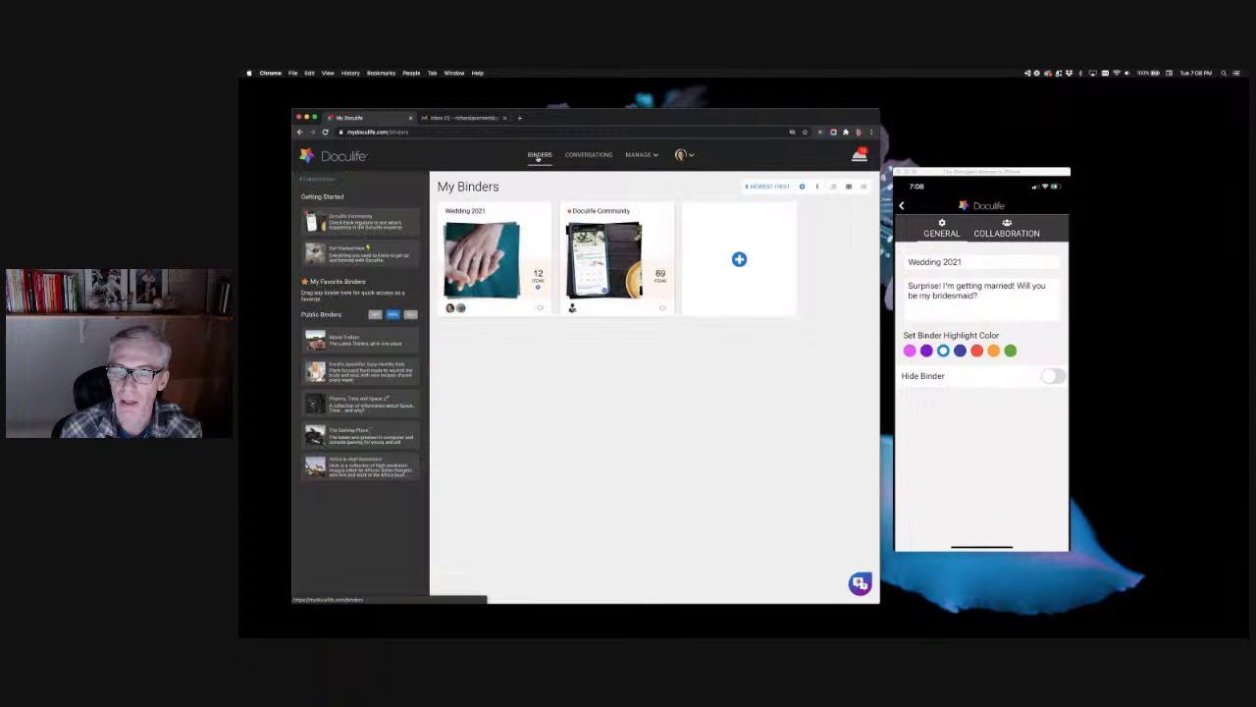
click(483, 278)
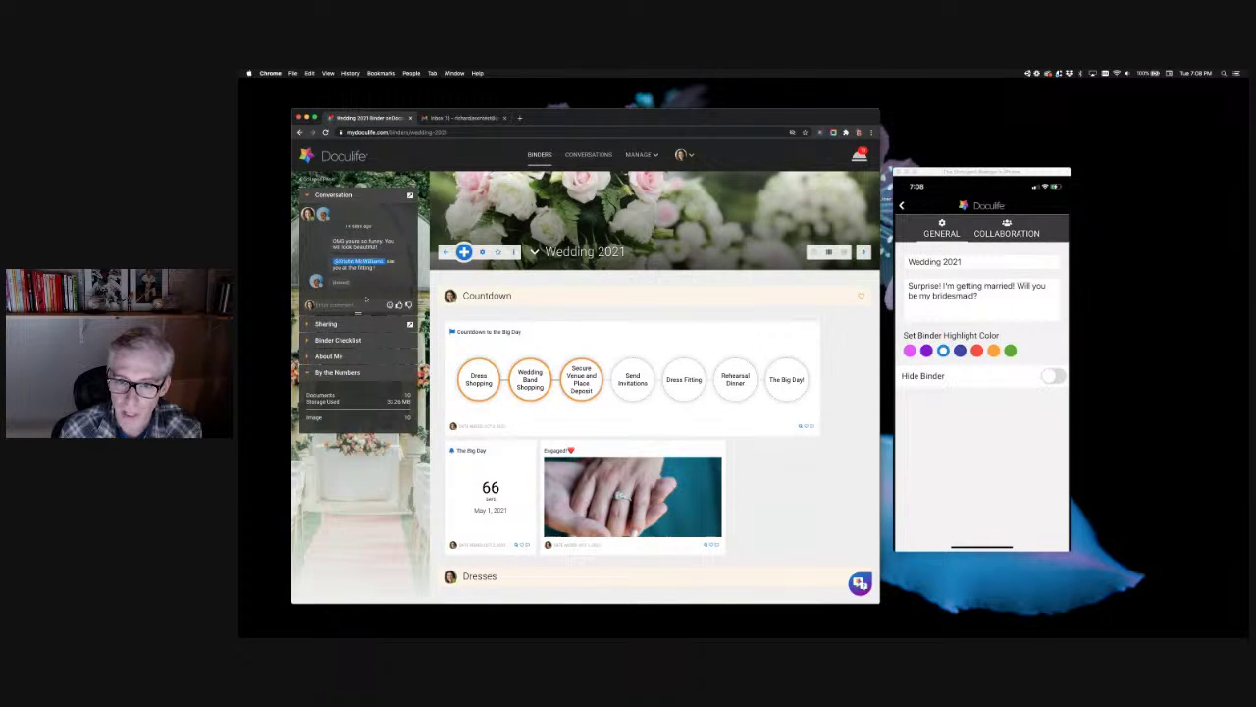
drag(357, 312, 362, 589)
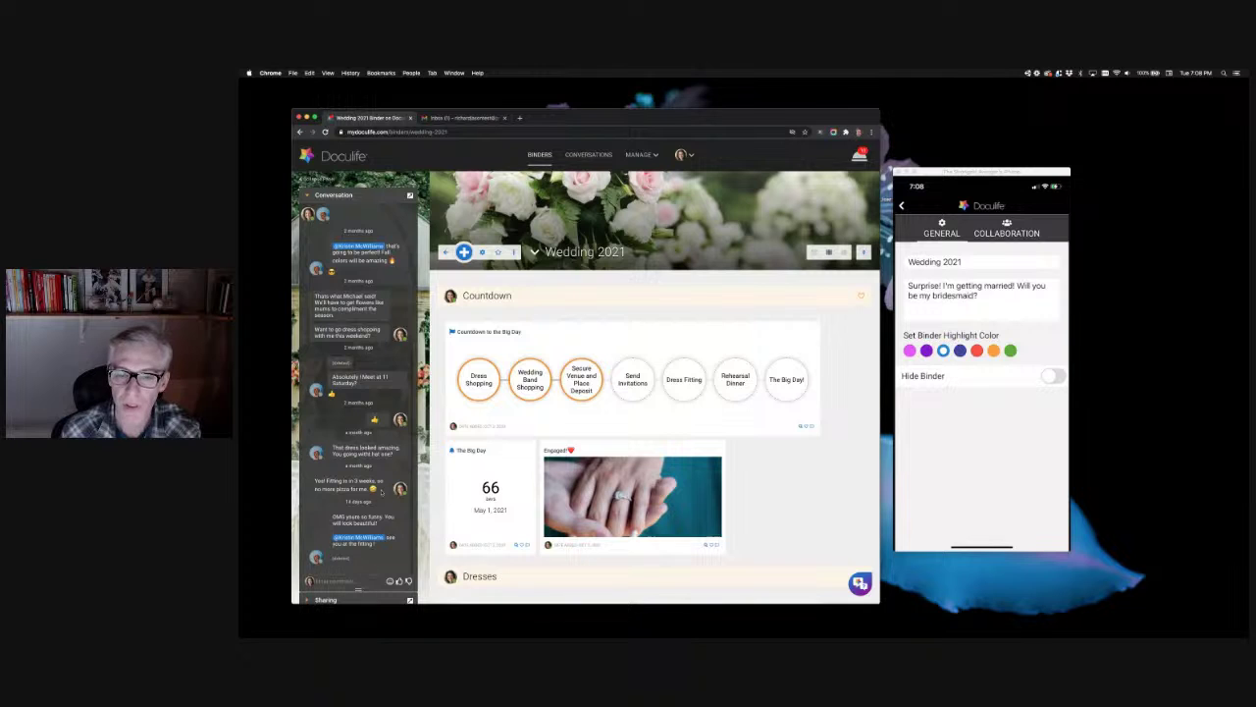
click(482, 252)
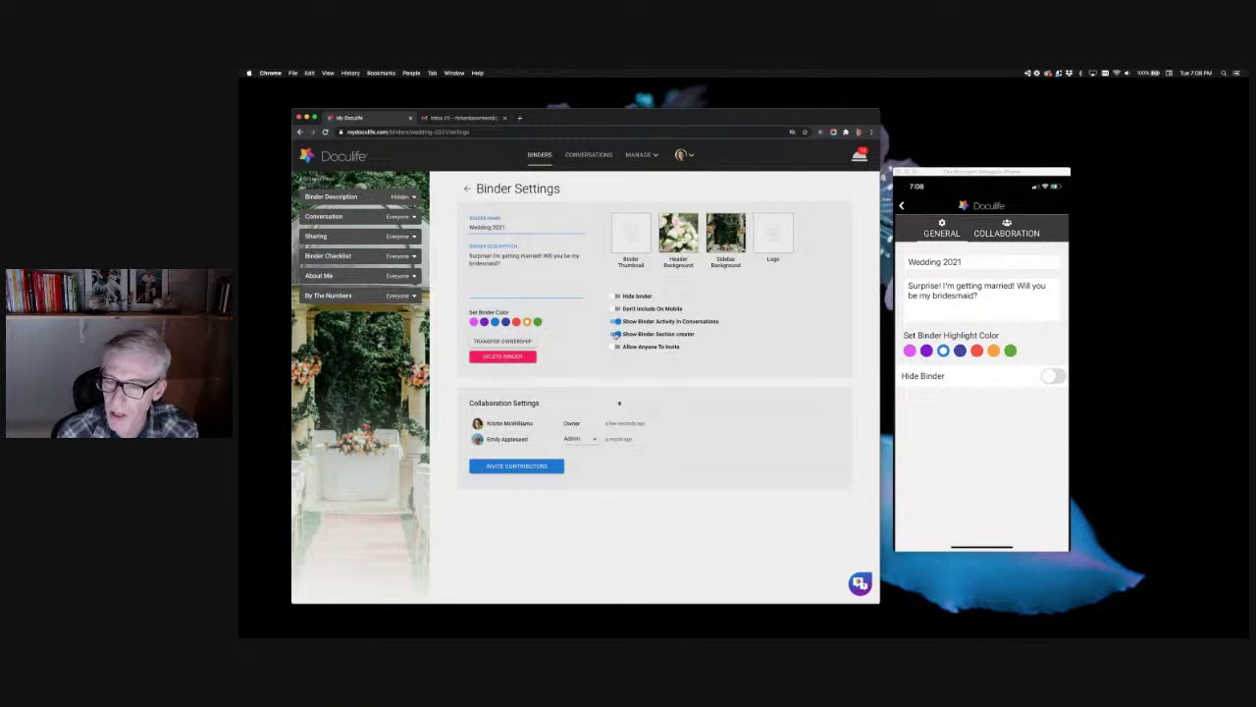
Step: Go back from Binder Settings to the Wedding 2021 binder, then reopen its settings page
click(466, 188)
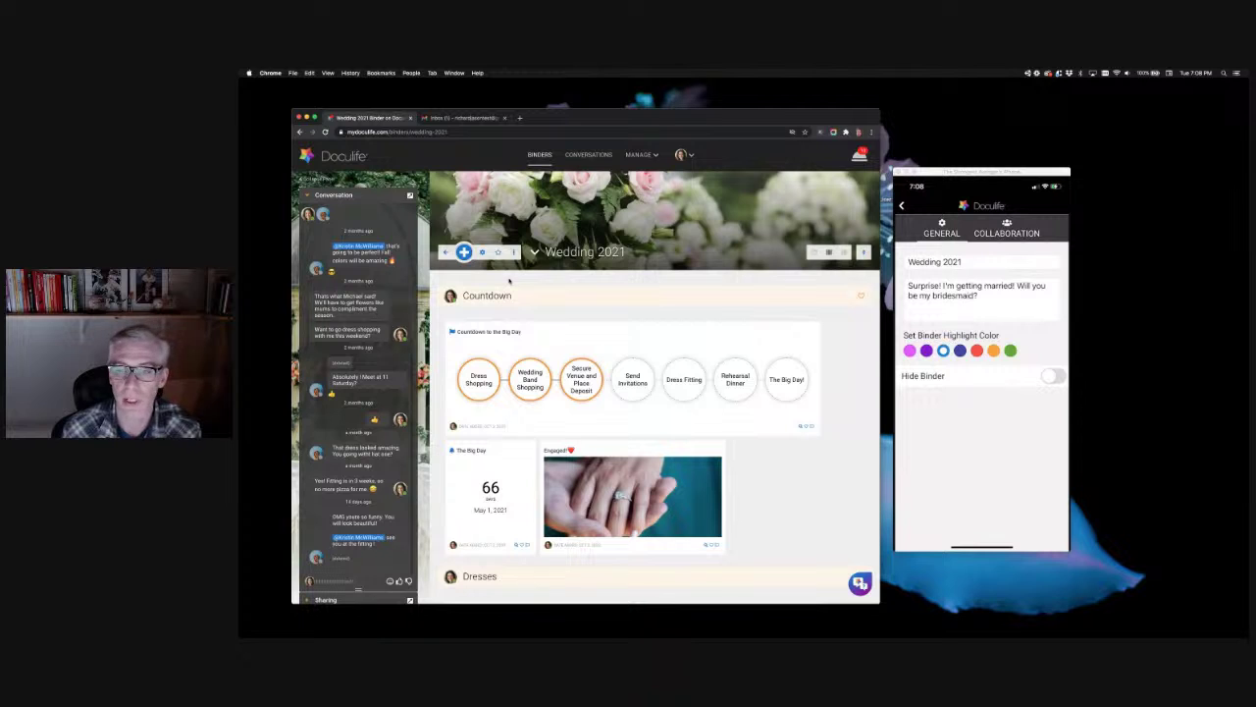
click(482, 252)
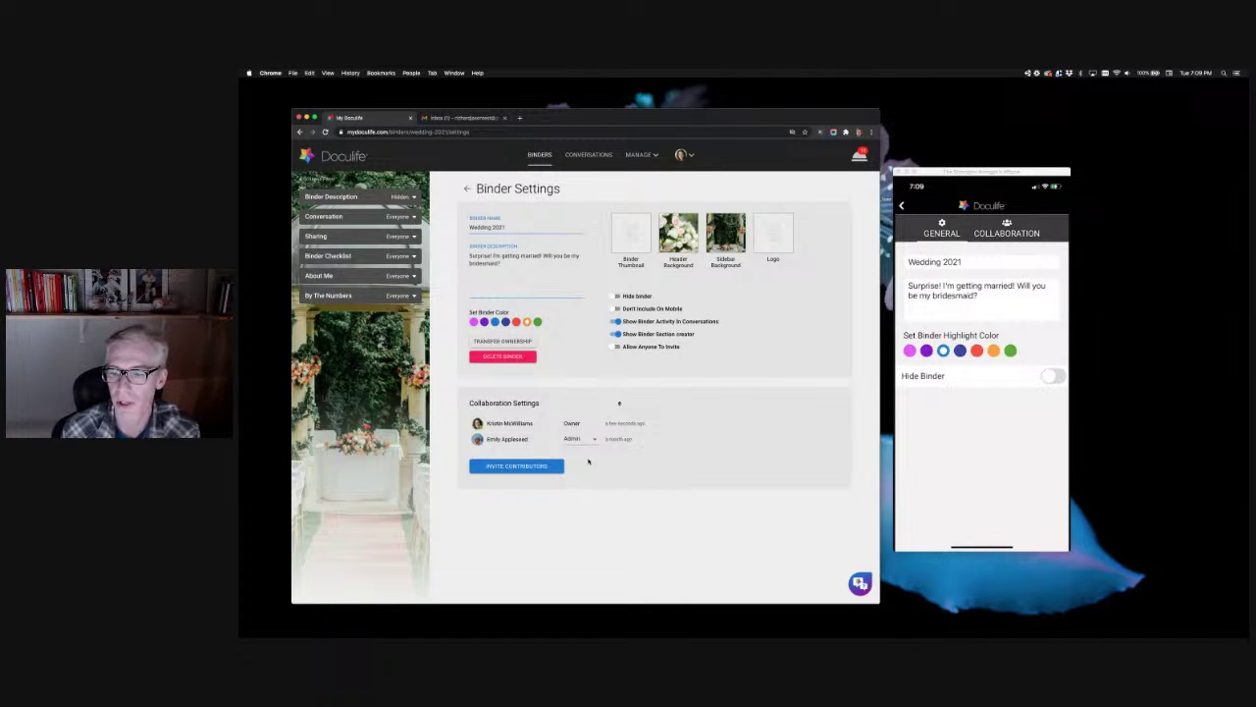
Step: In the Invite Contributors dialog, set the Quick Invite role to Editor
click(545, 466)
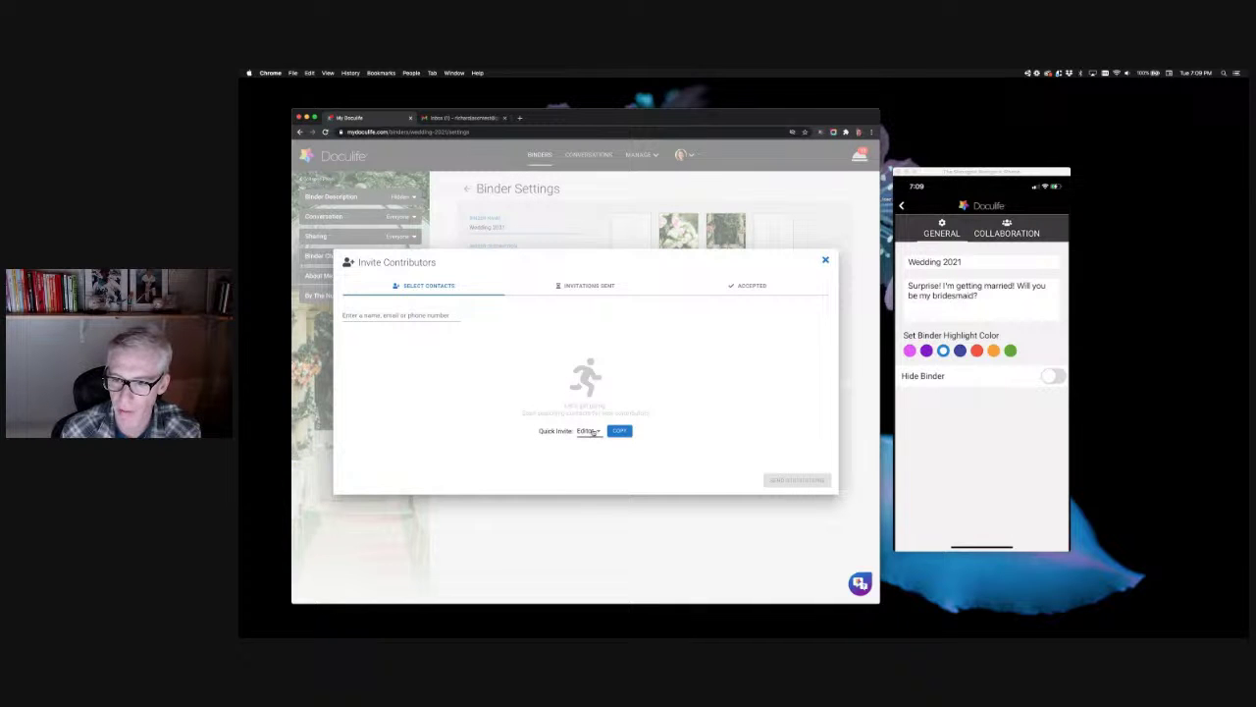
click(595, 431)
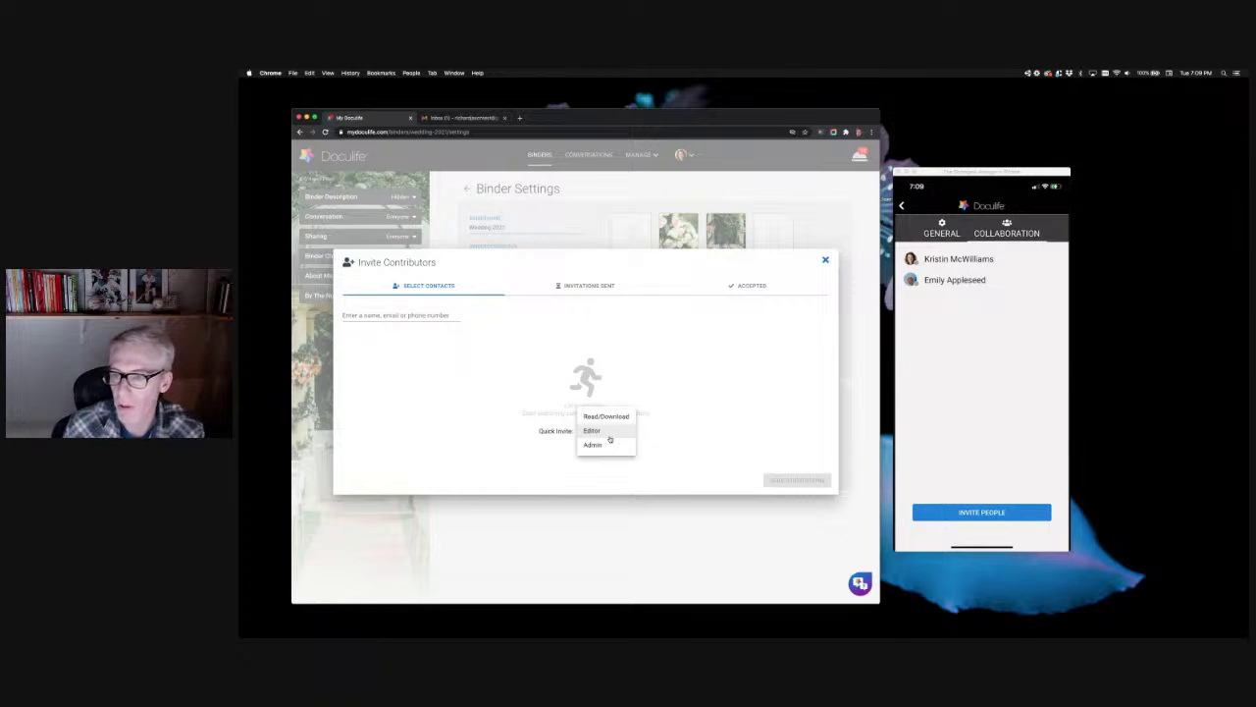
click(675, 432)
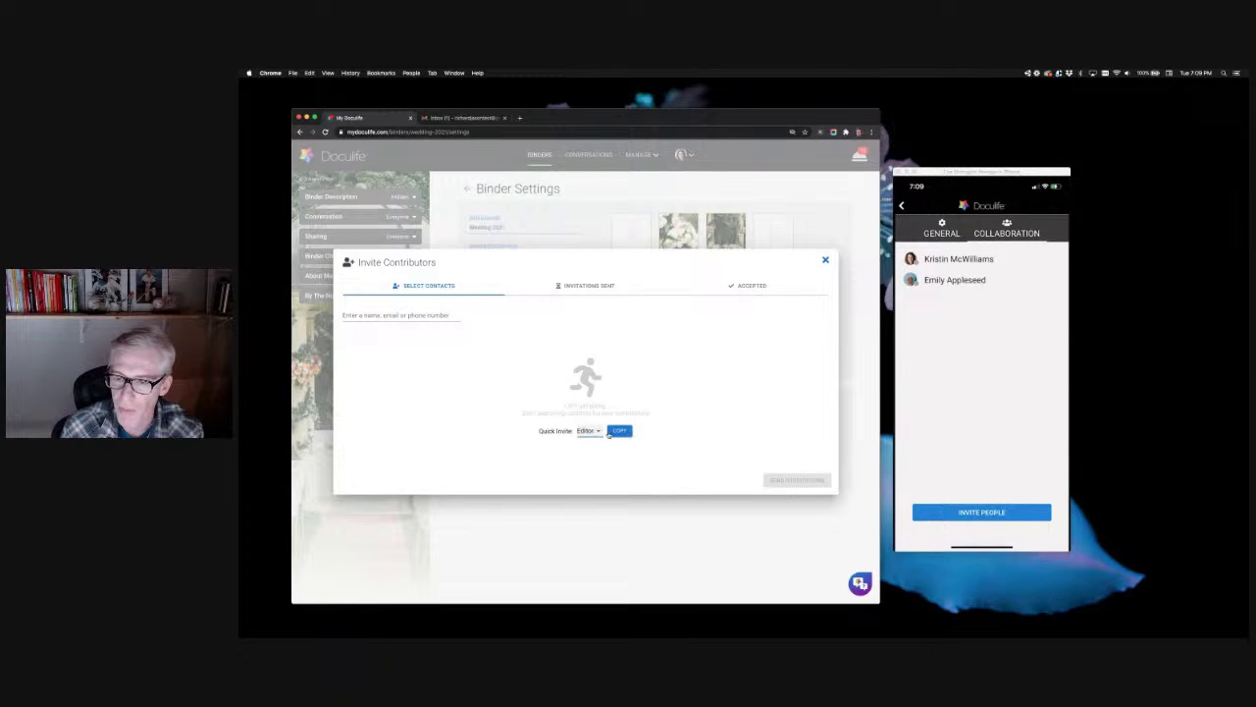
click(599, 433)
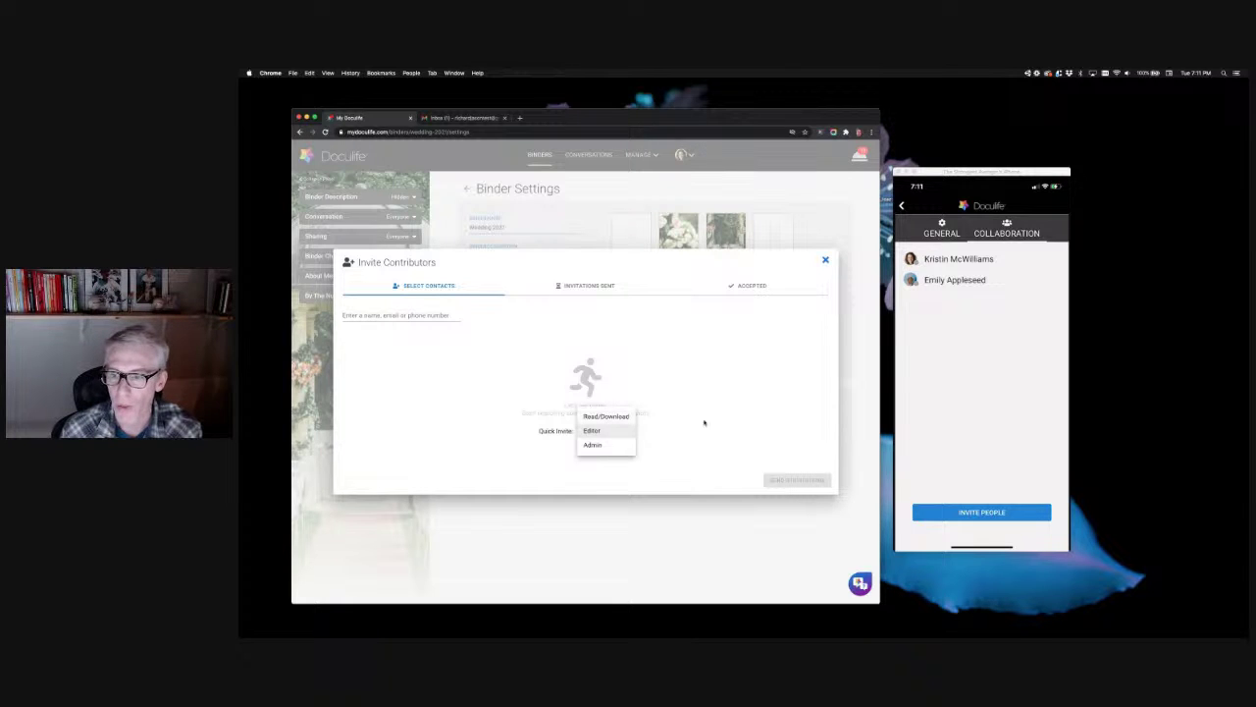
click(671, 378)
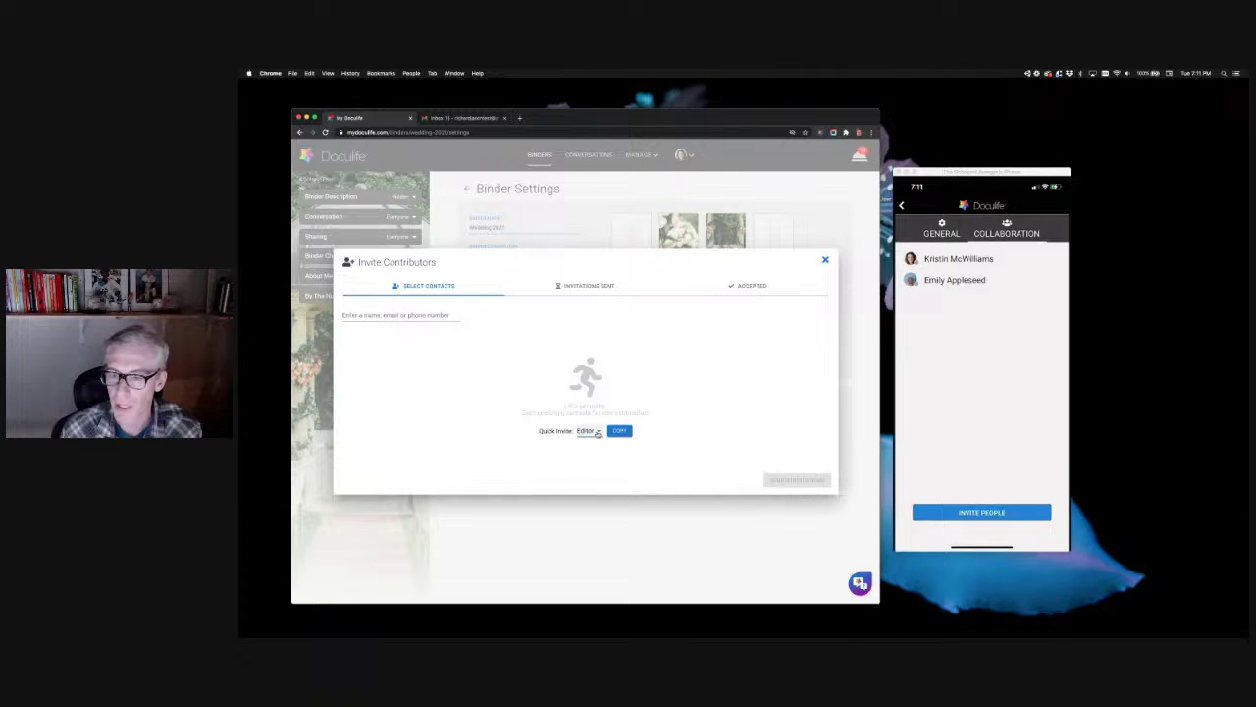
click(597, 435)
click(693, 432)
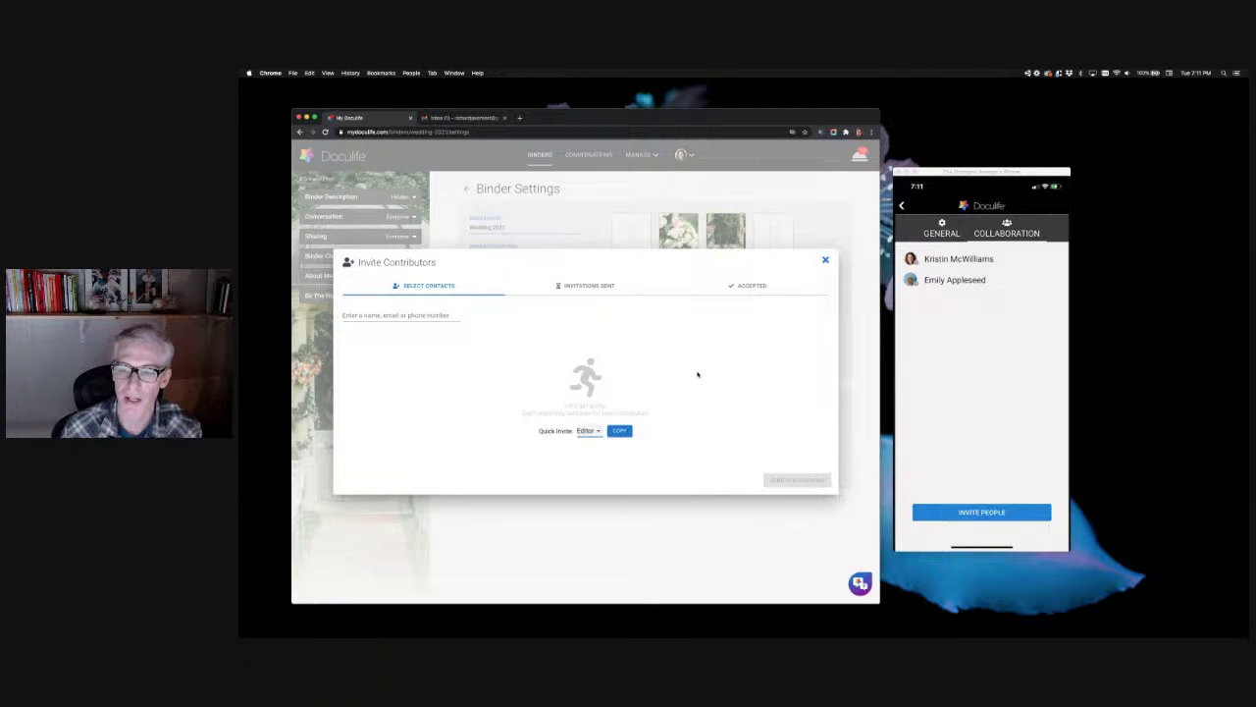
Step: Enter the invitee's email address and add them to the Wedding 2021 invitation list
click(417, 314)
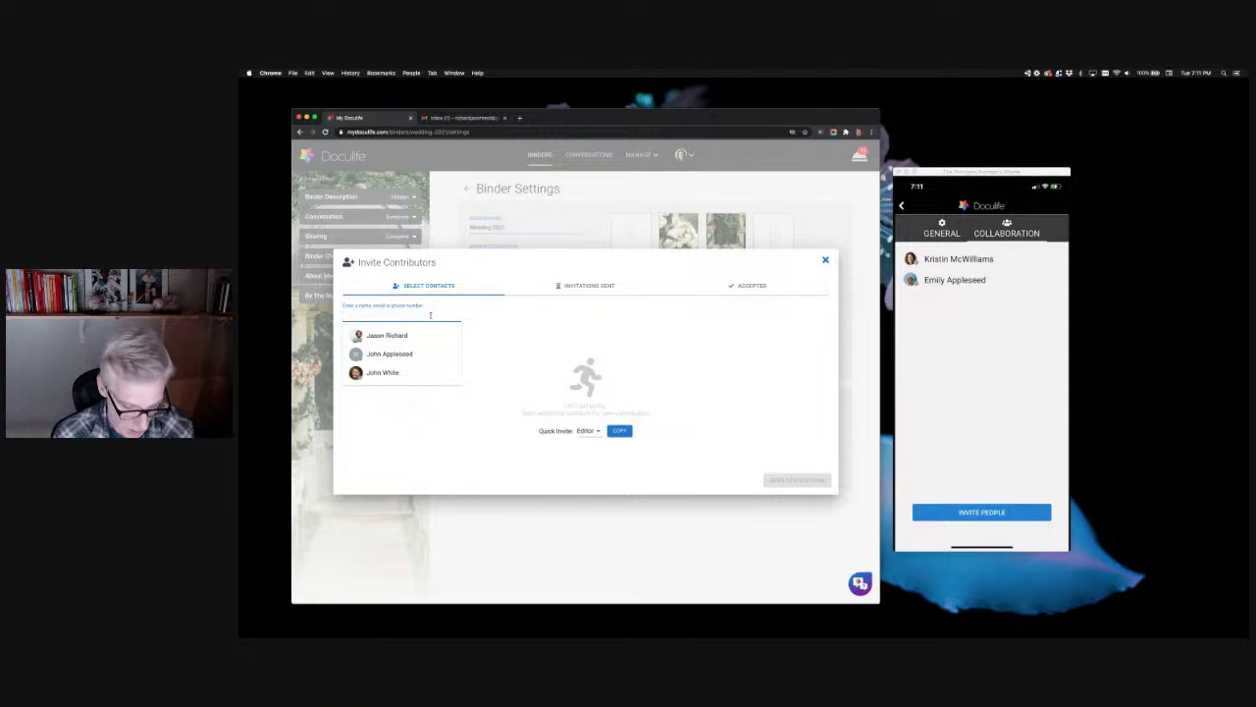
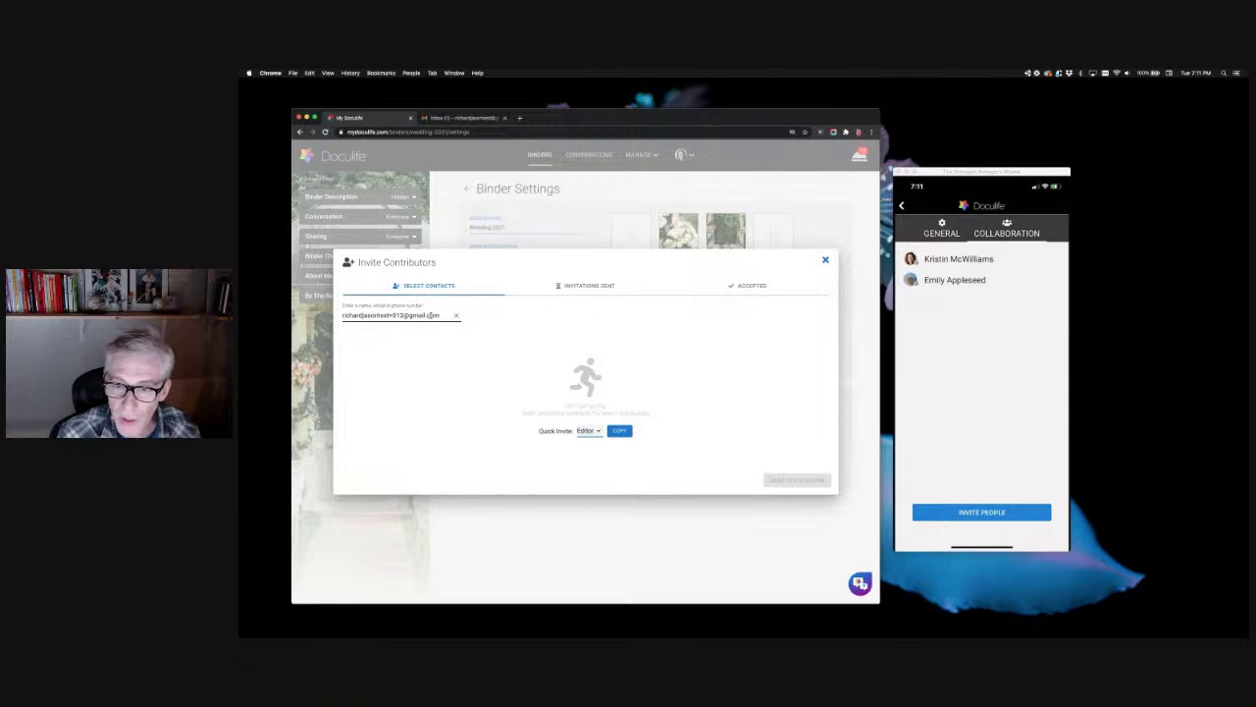
click(427, 314)
click(447, 315)
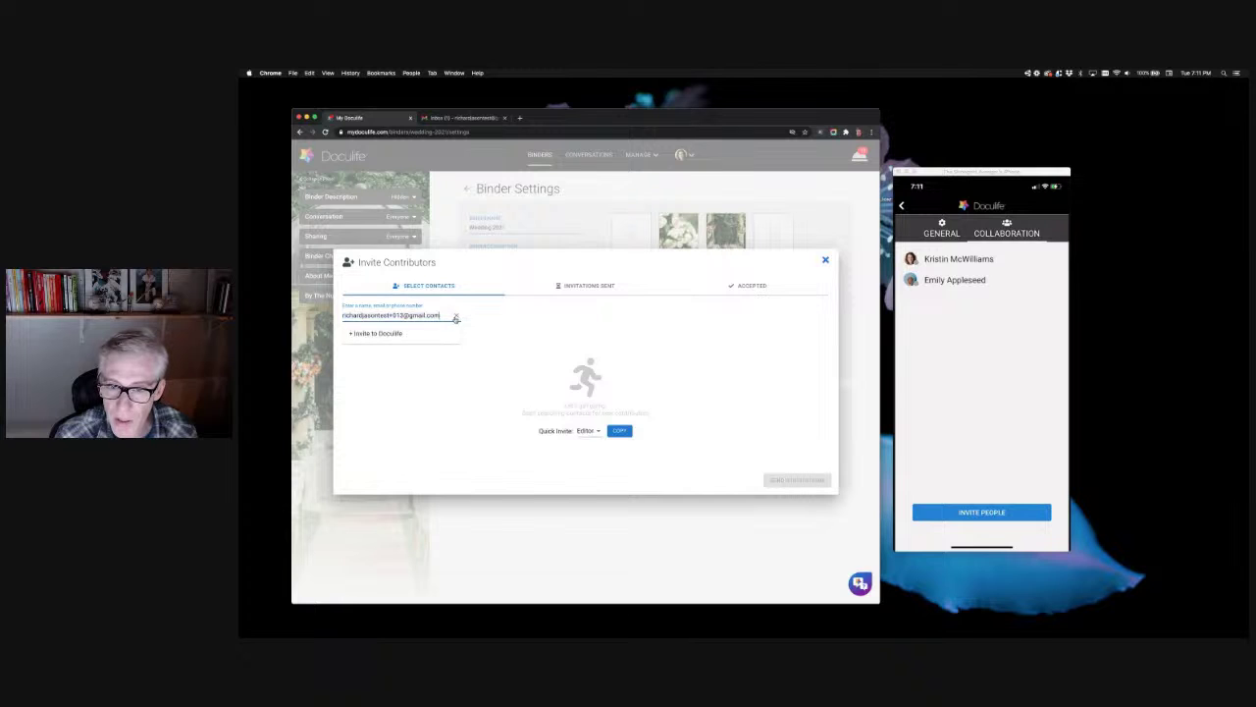
click(390, 333)
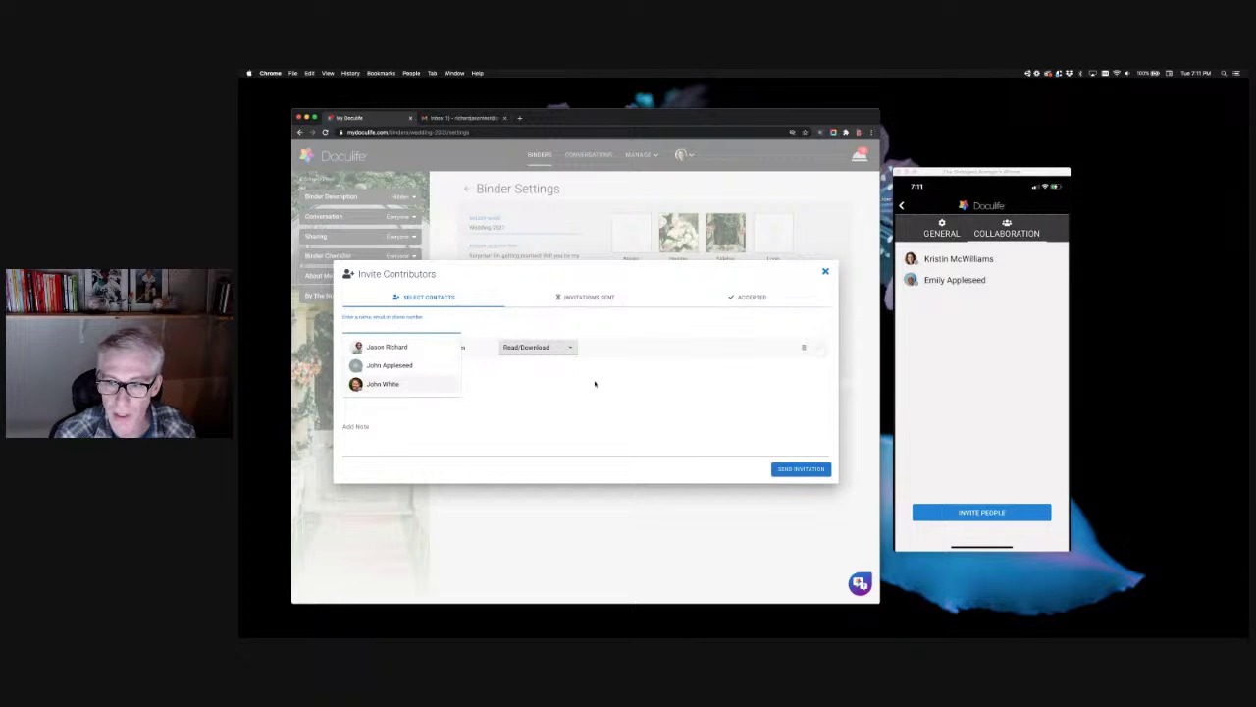
Step: Give the invitee Editor access, add the note 'Hey whats up, come join my binder', and send
click(539, 395)
click(567, 348)
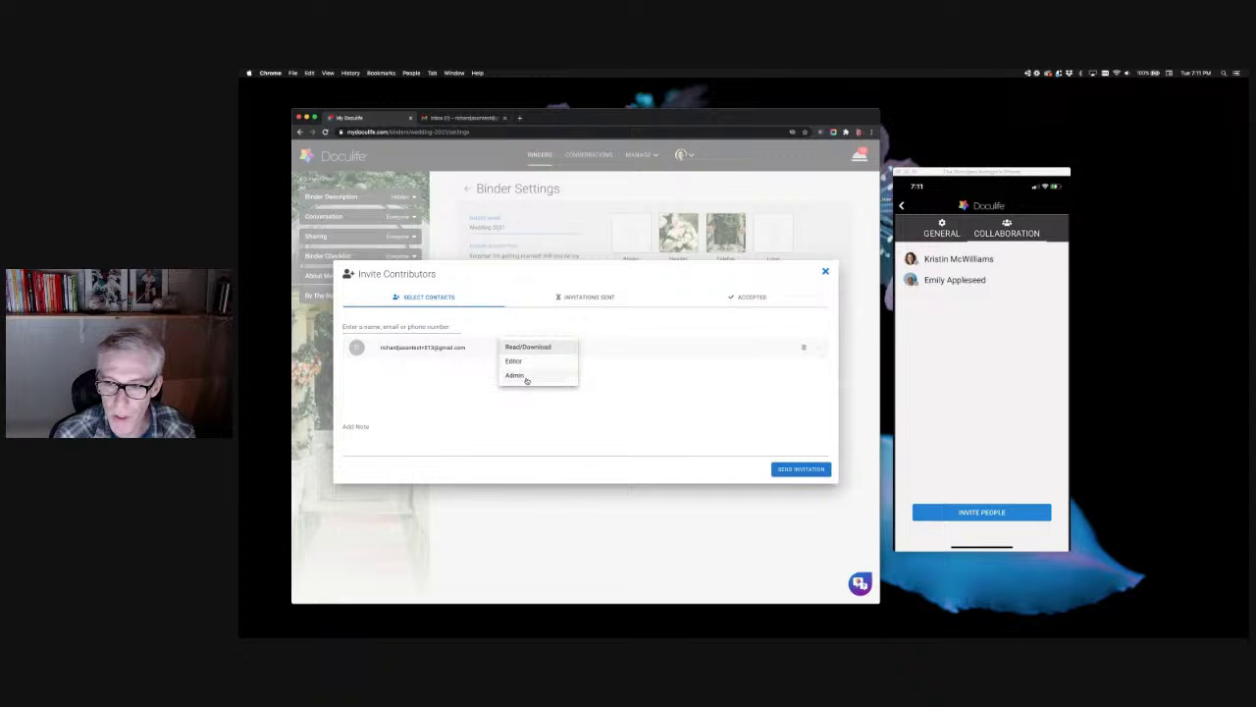
click(533, 364)
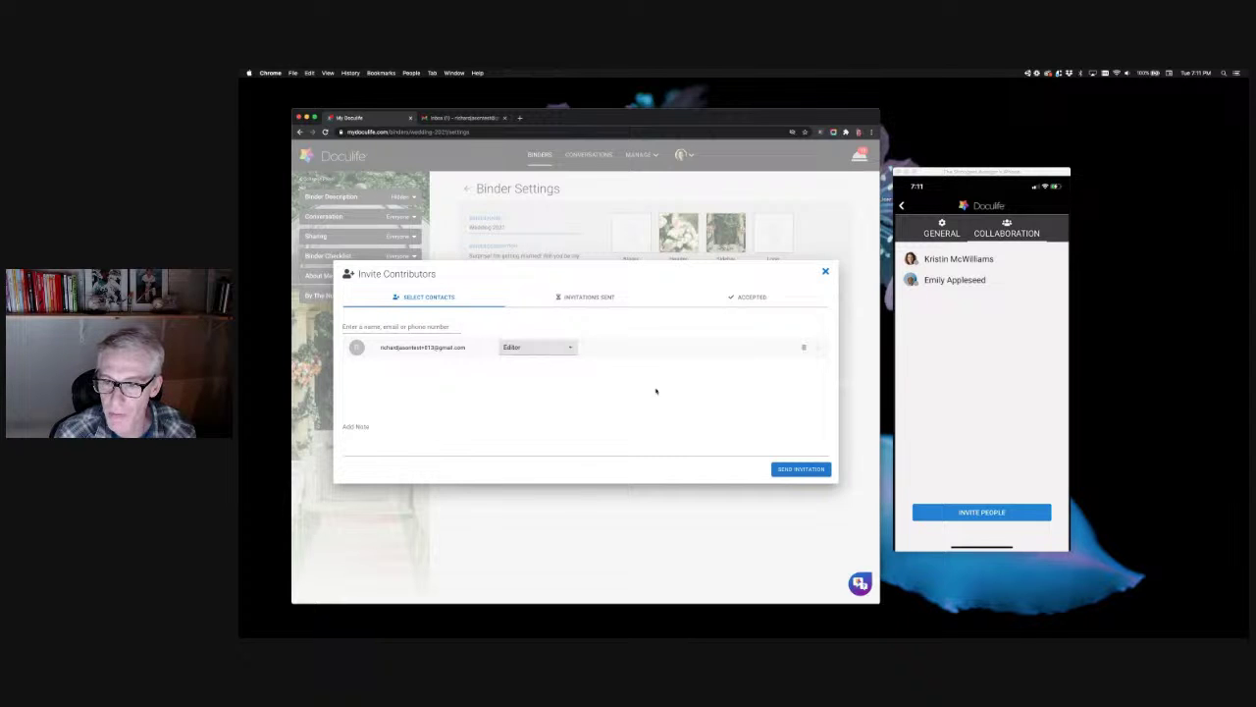
click(388, 440)
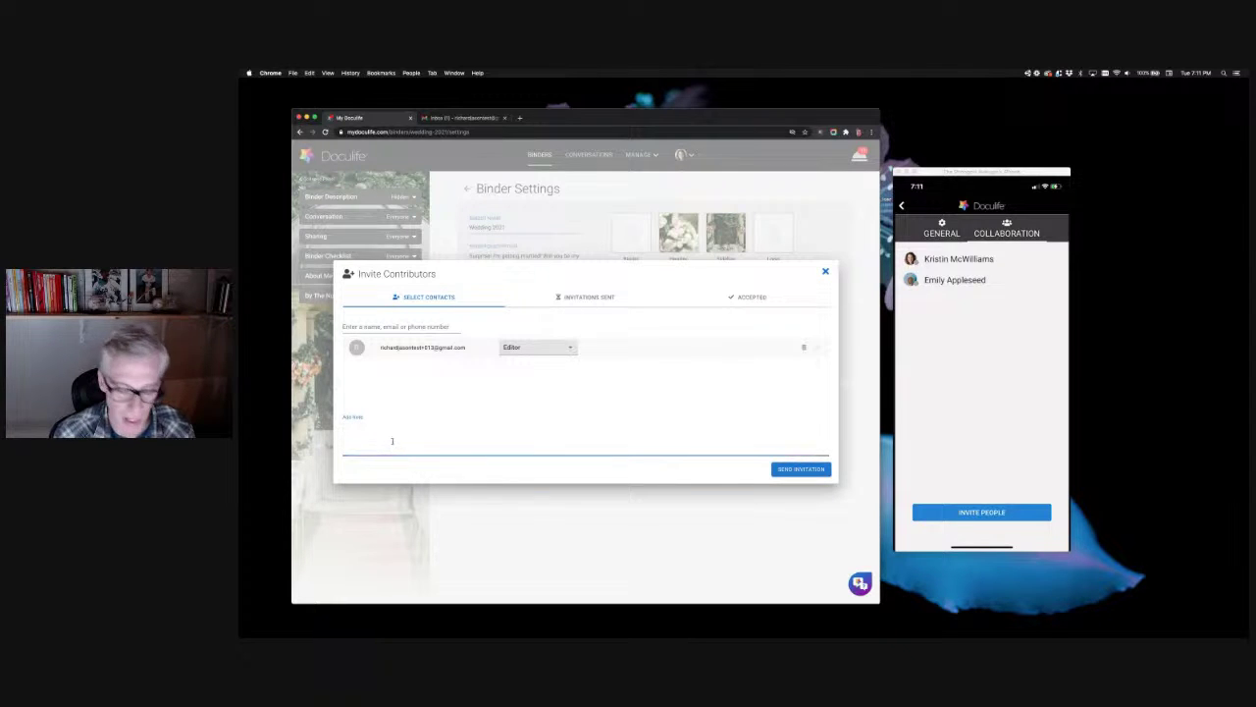
text(Hey whats up, come)
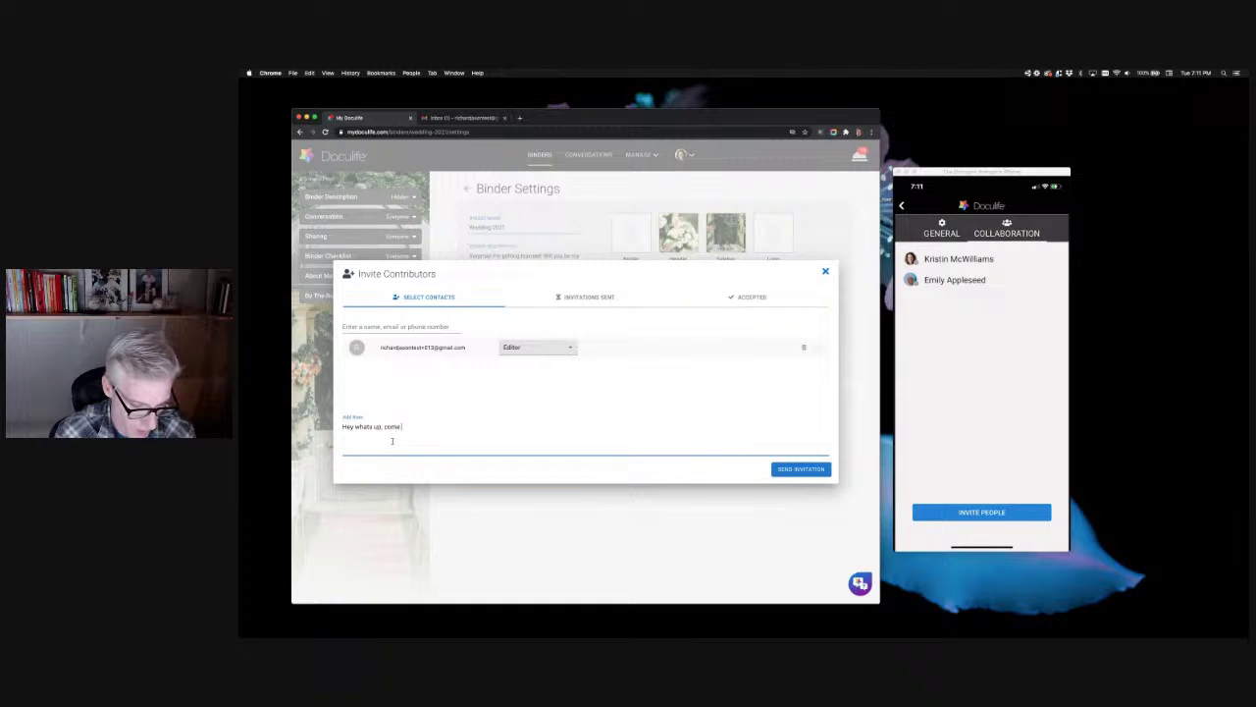
text( join my binder)
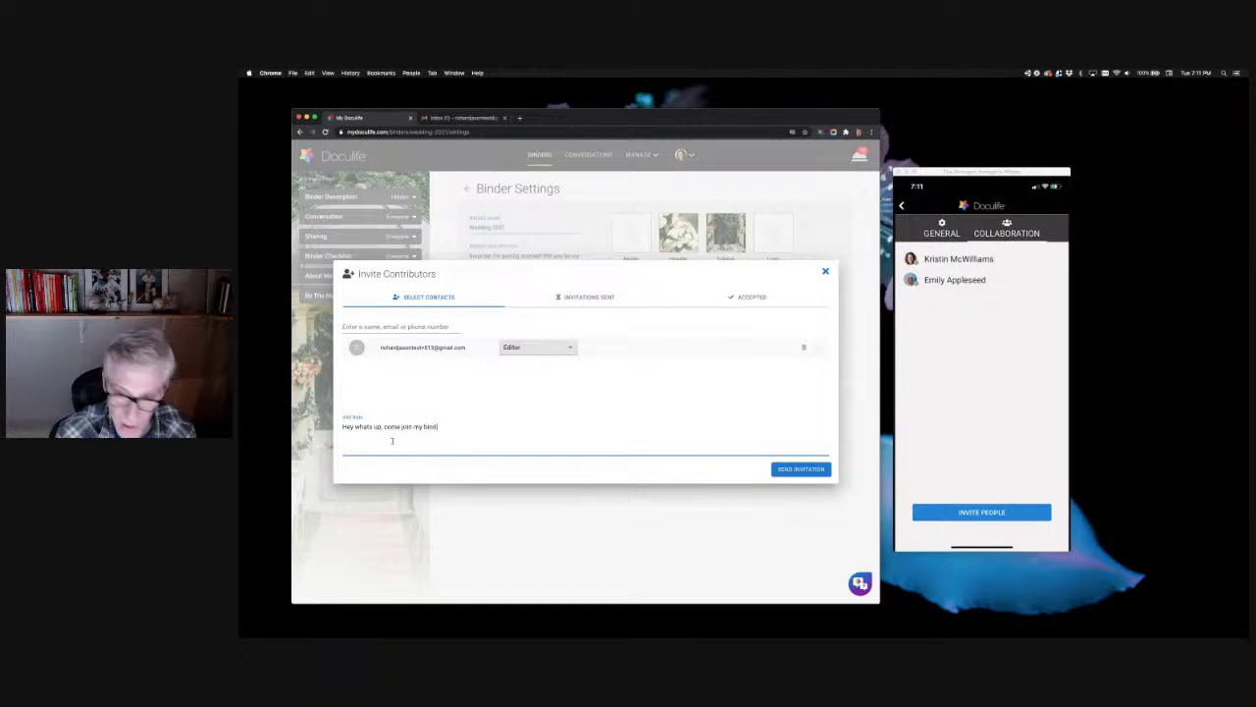
click(799, 469)
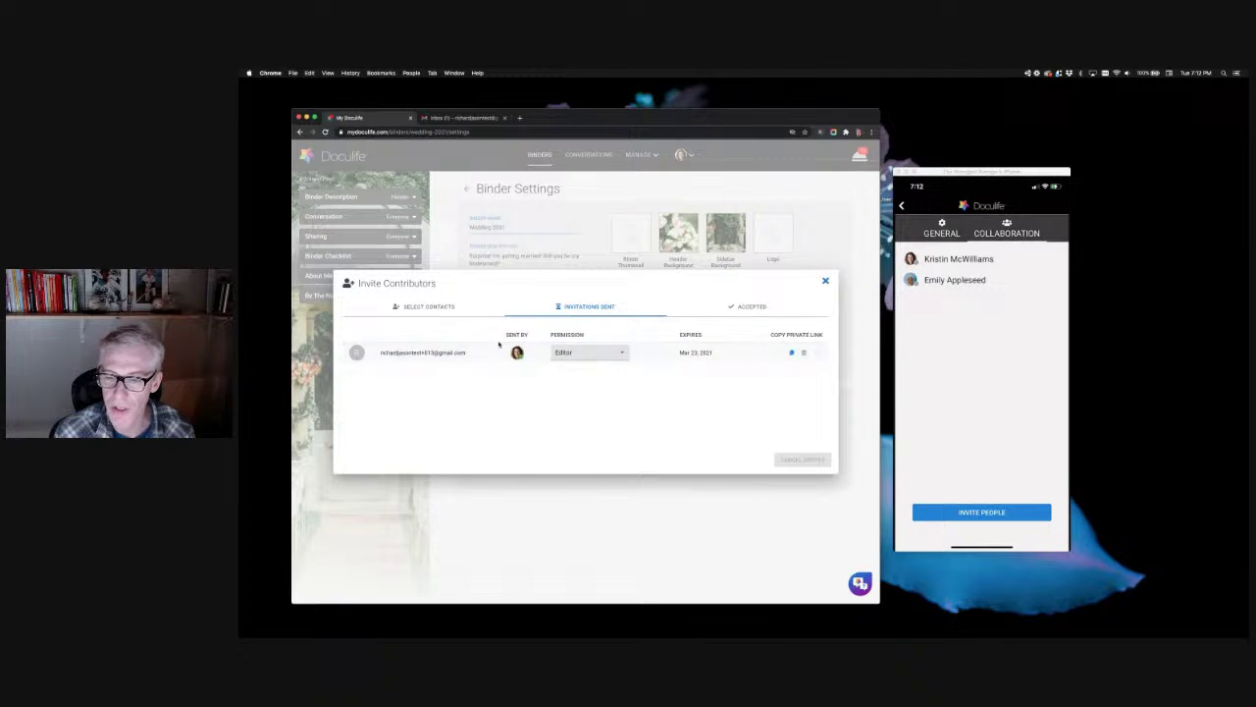
Step: Check that the pending Editor invite in Invitations Sent expires Mar 23, 2021
mouse_move(518, 353)
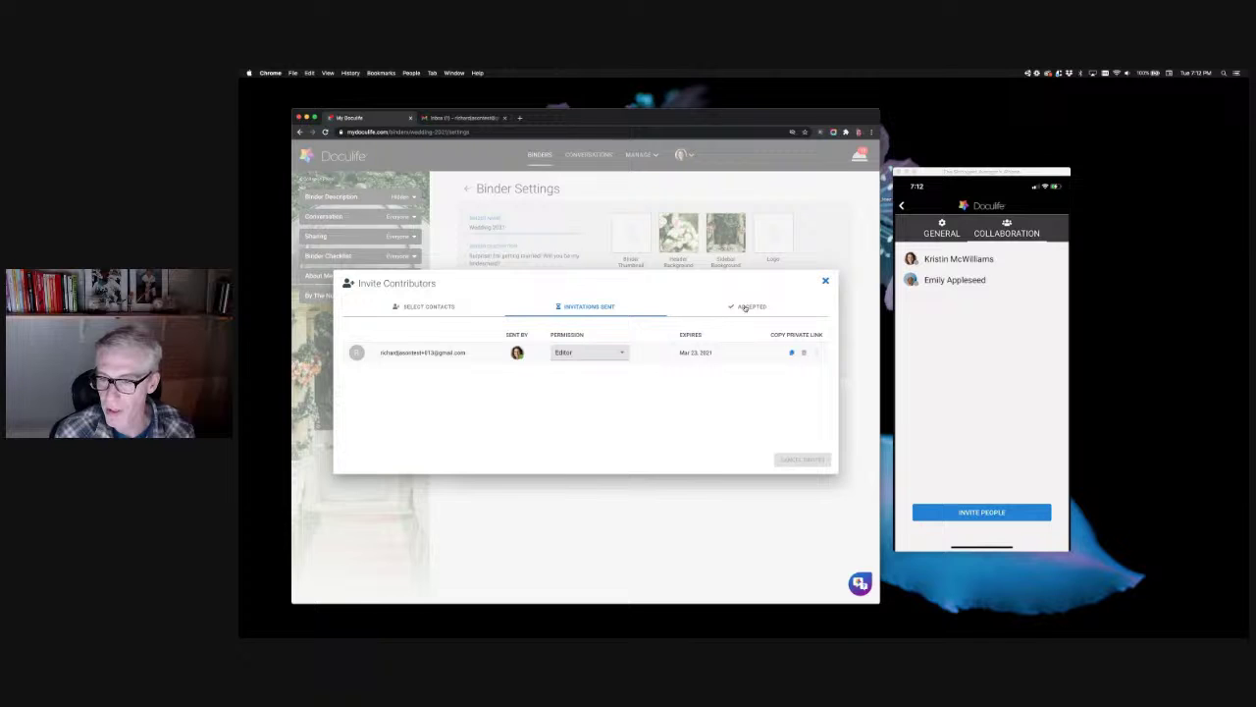
Step: Change the second accepted contributor's permission to Admin, leaving the sent invite at Editor
click(620, 352)
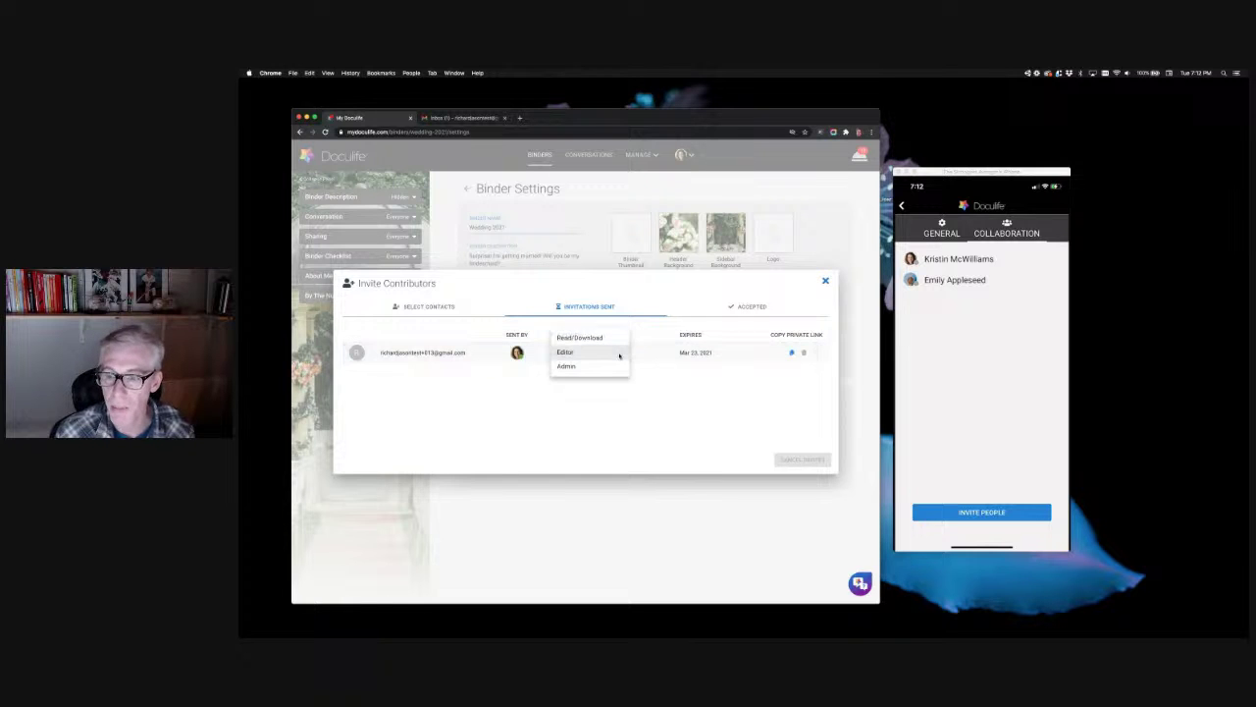
click(704, 355)
click(750, 295)
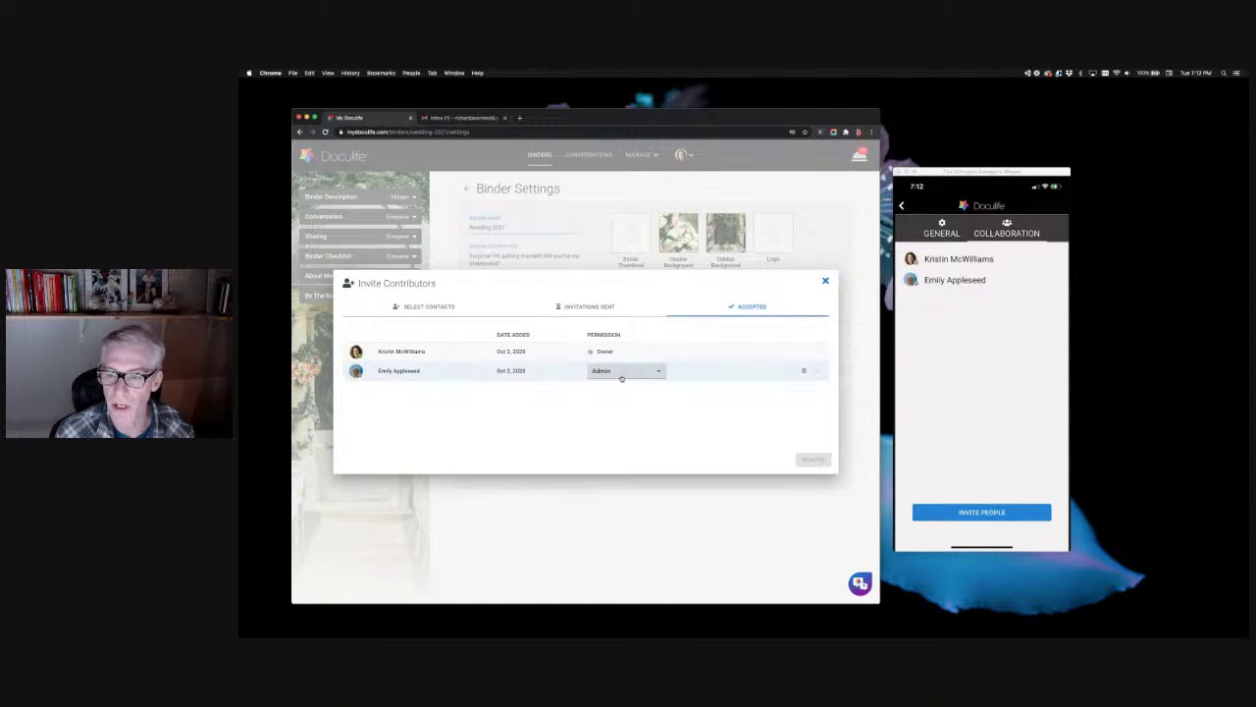
click(653, 369)
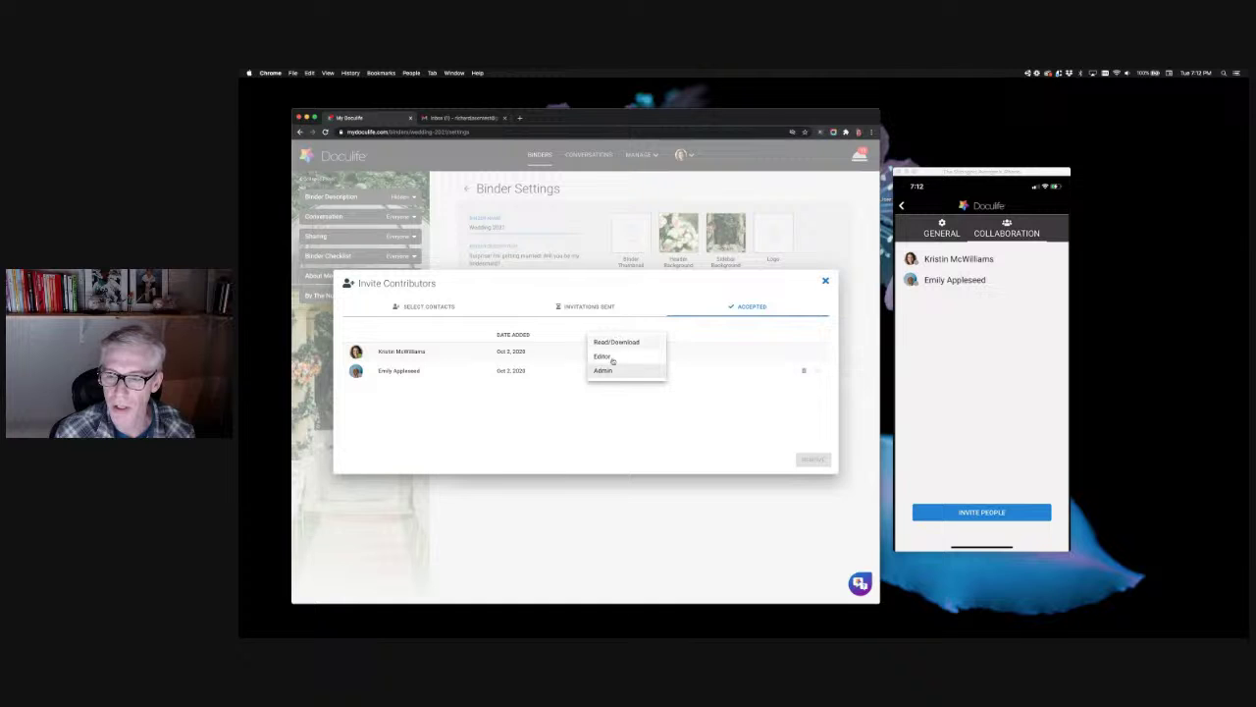
click(815, 371)
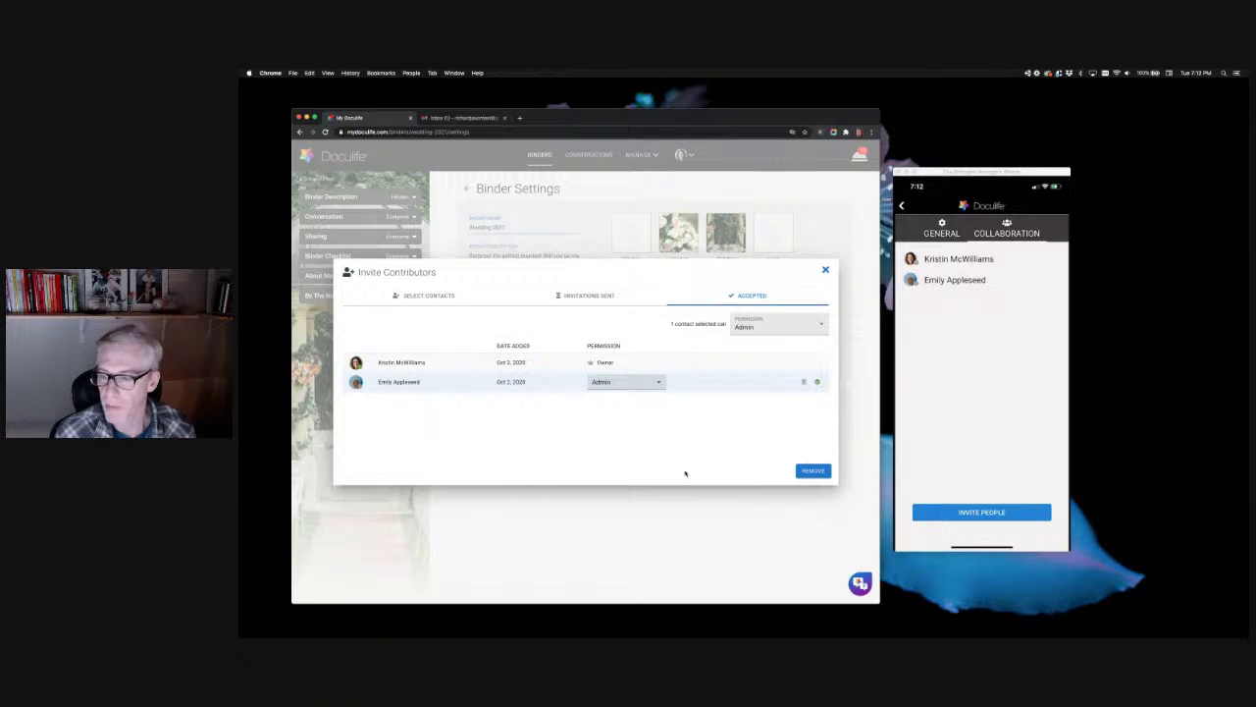
click(825, 271)
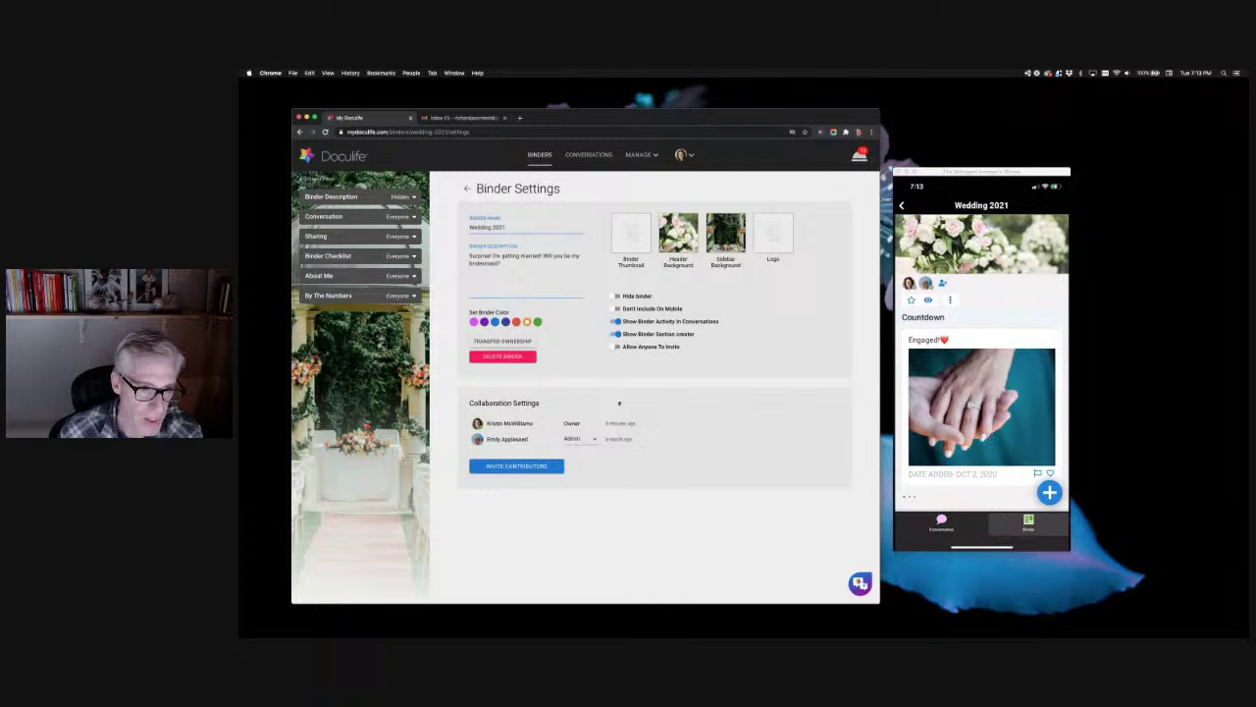
Step: Switch to the Keynote presentation's 'Beyond the Basics' slide
key(super+Tab)
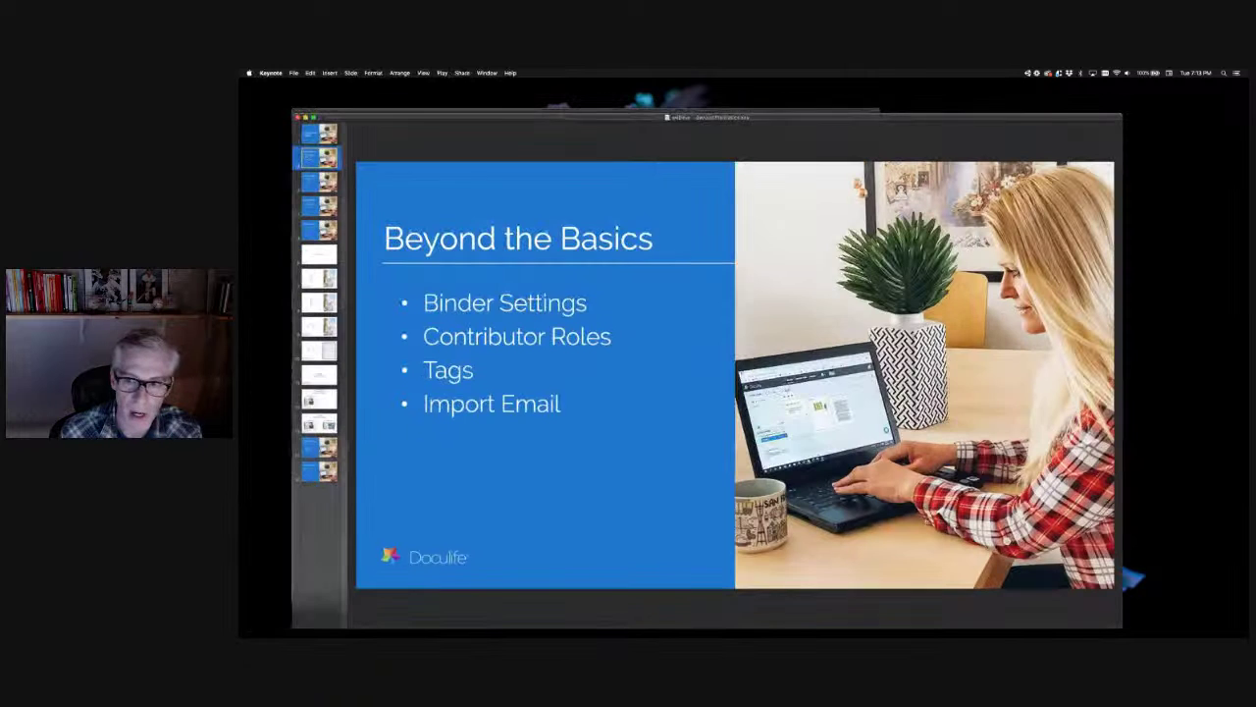
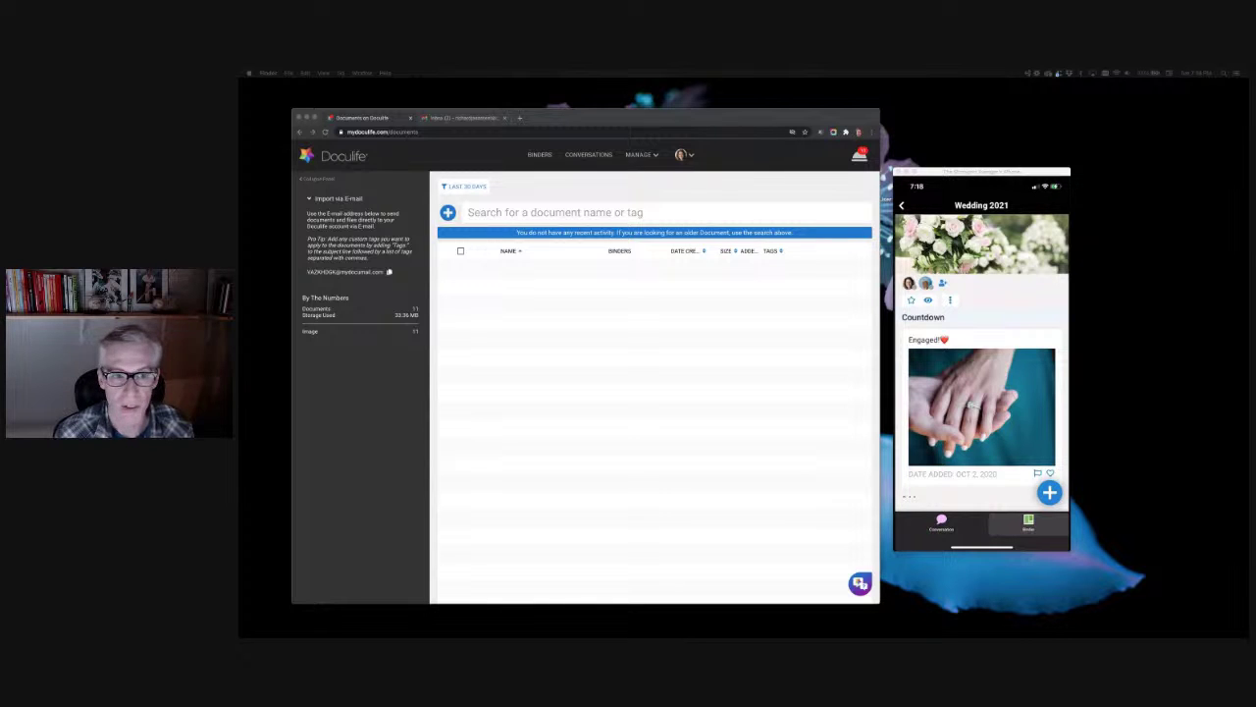
Step: Upload the batch of 18 photo files into All Documents, then close the upload window
click(448, 213)
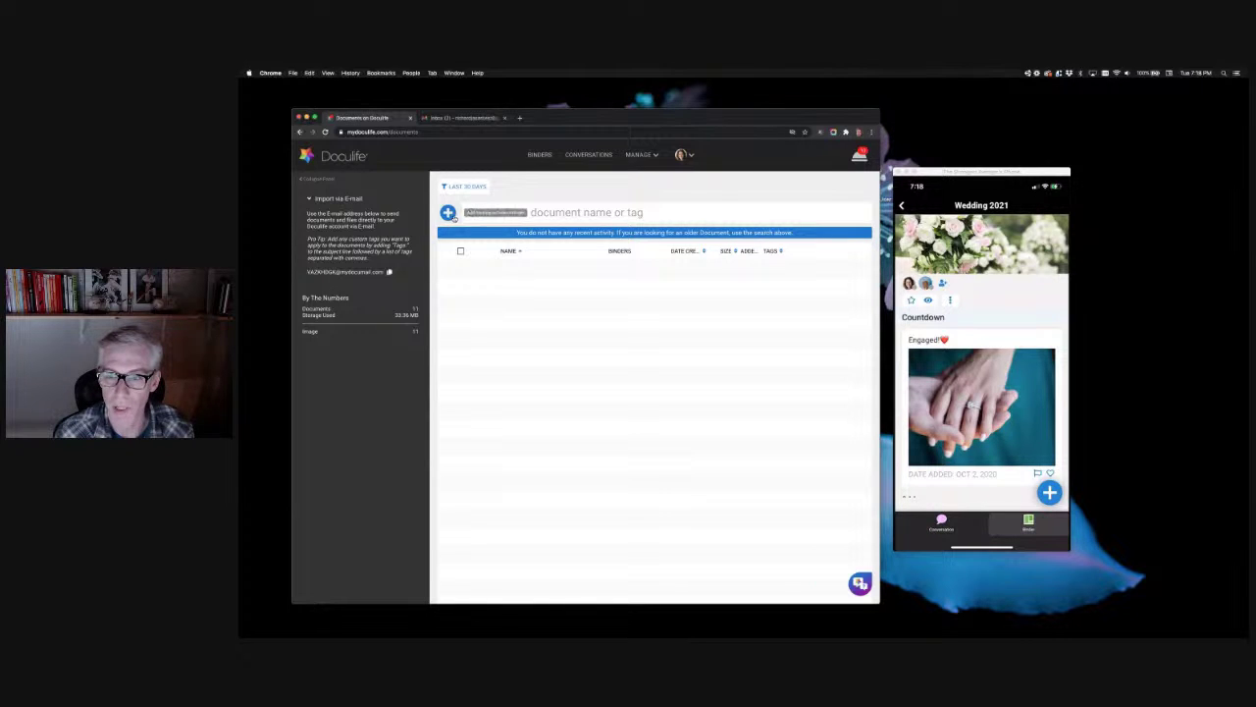
click(448, 213)
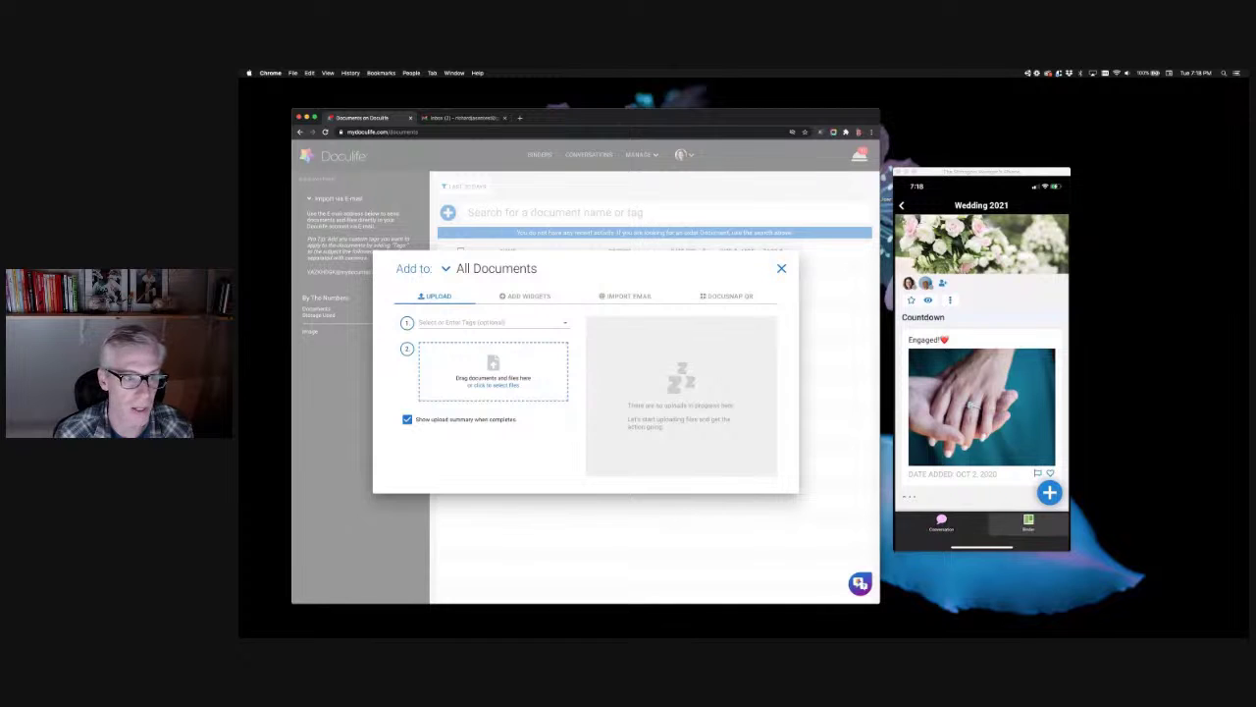
drag(432, 339, 548, 377)
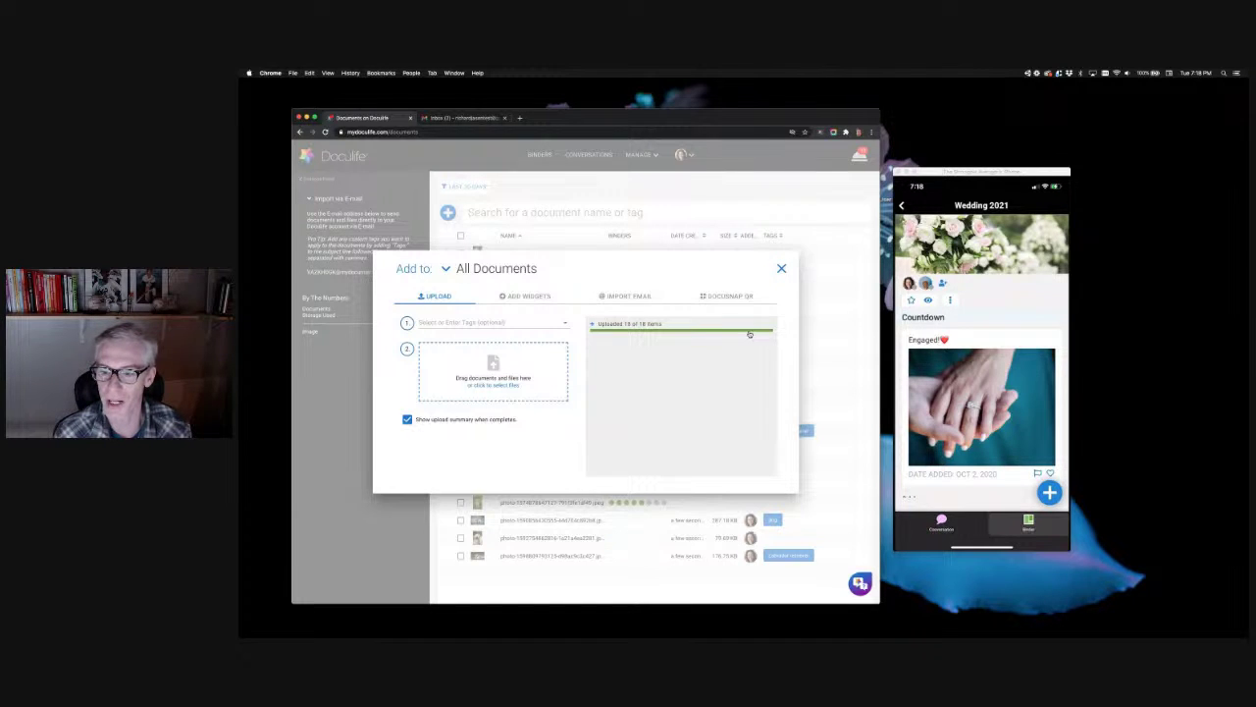
click(782, 268)
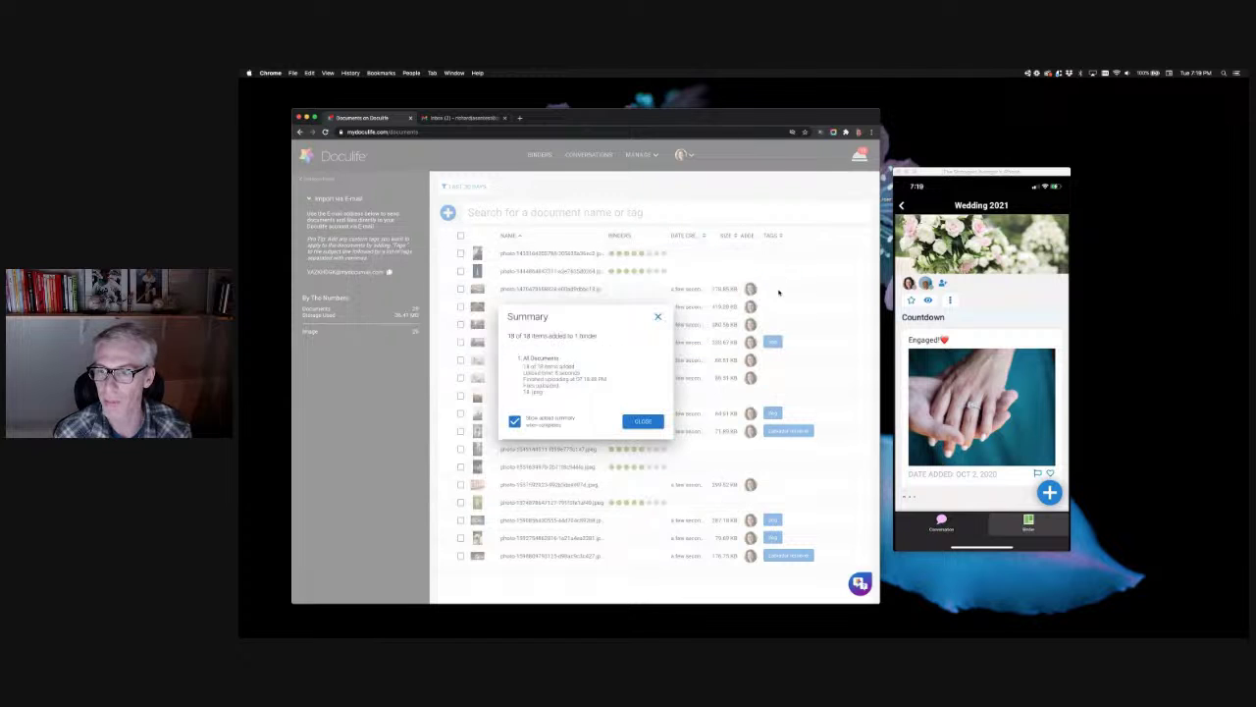
Step: Close the upload summary to reveal the processed, partly auto-tagged photos
click(658, 320)
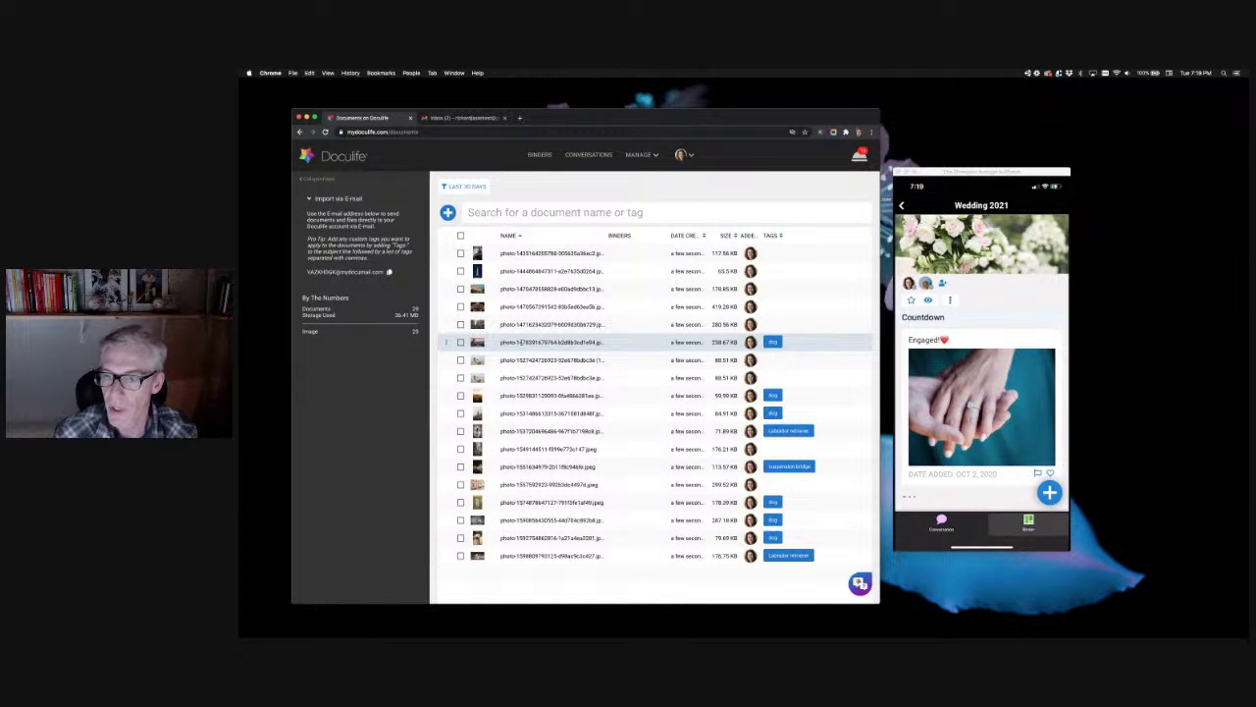
Step: Select the seven dog photos in the list that lack the dog tag
click(459, 360)
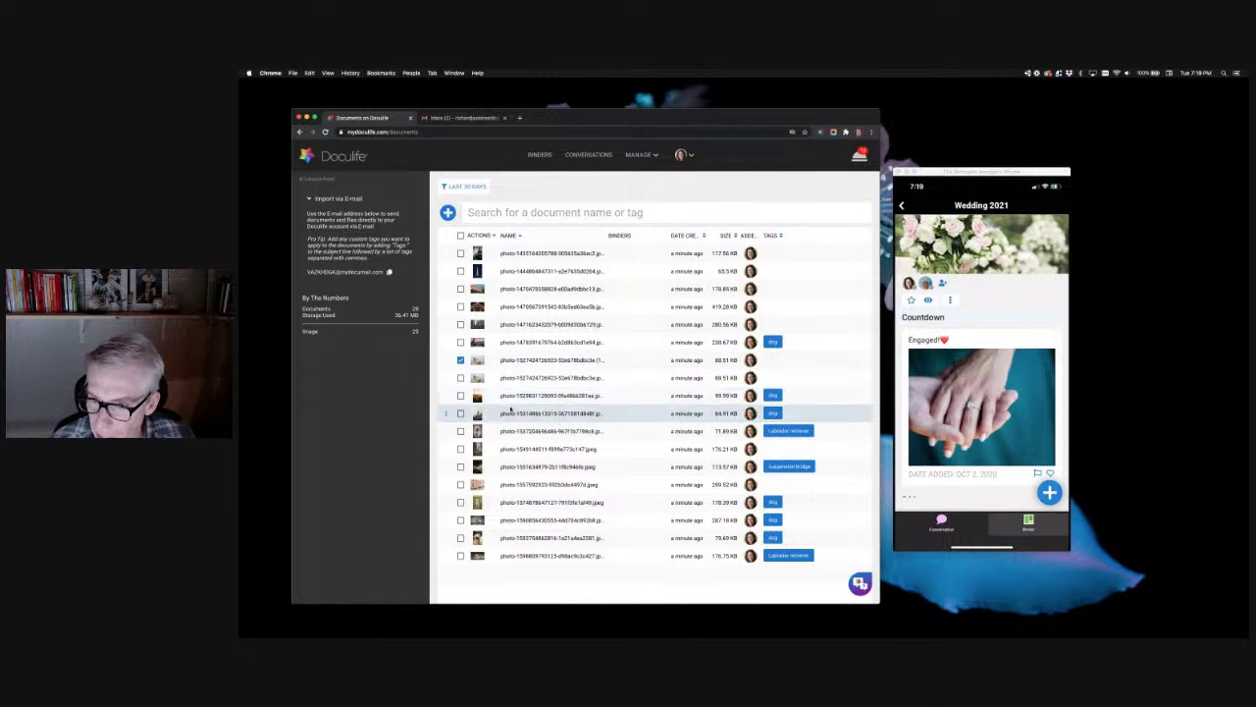
click(461, 378)
click(461, 430)
click(461, 449)
click(461, 466)
click(460, 485)
click(462, 556)
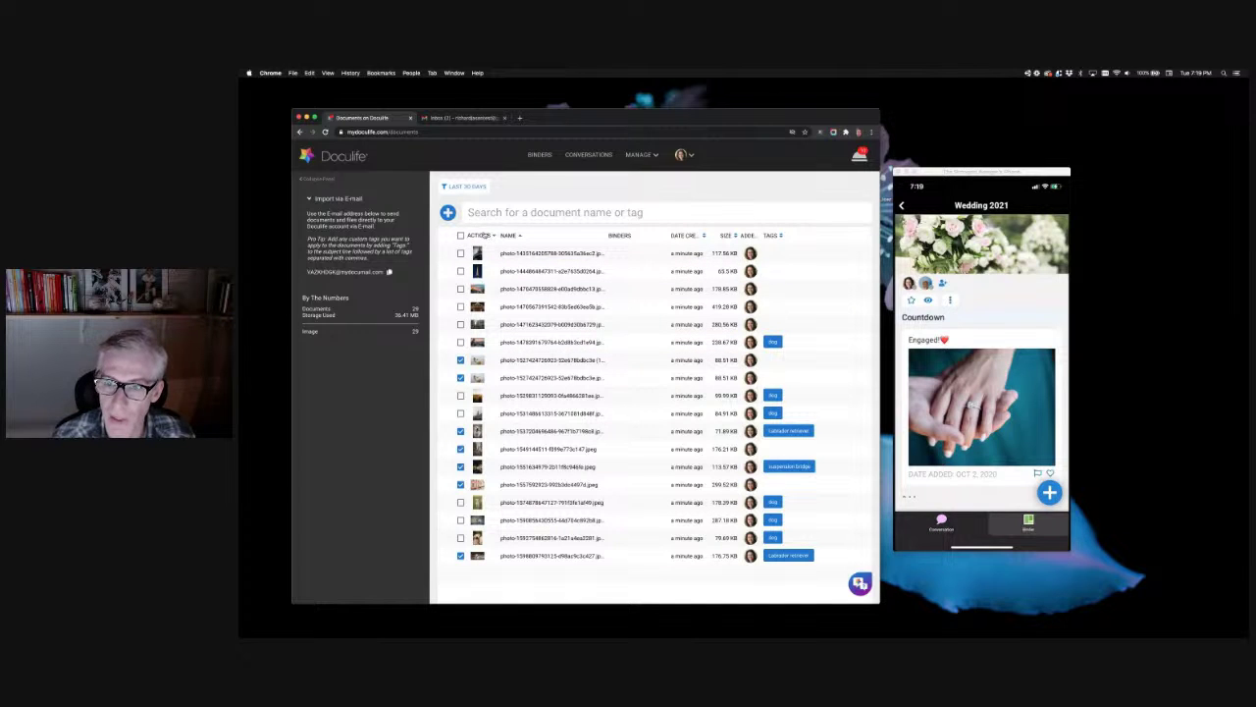
Step: Apply the existing dog tag to all the selected photos
click(485, 236)
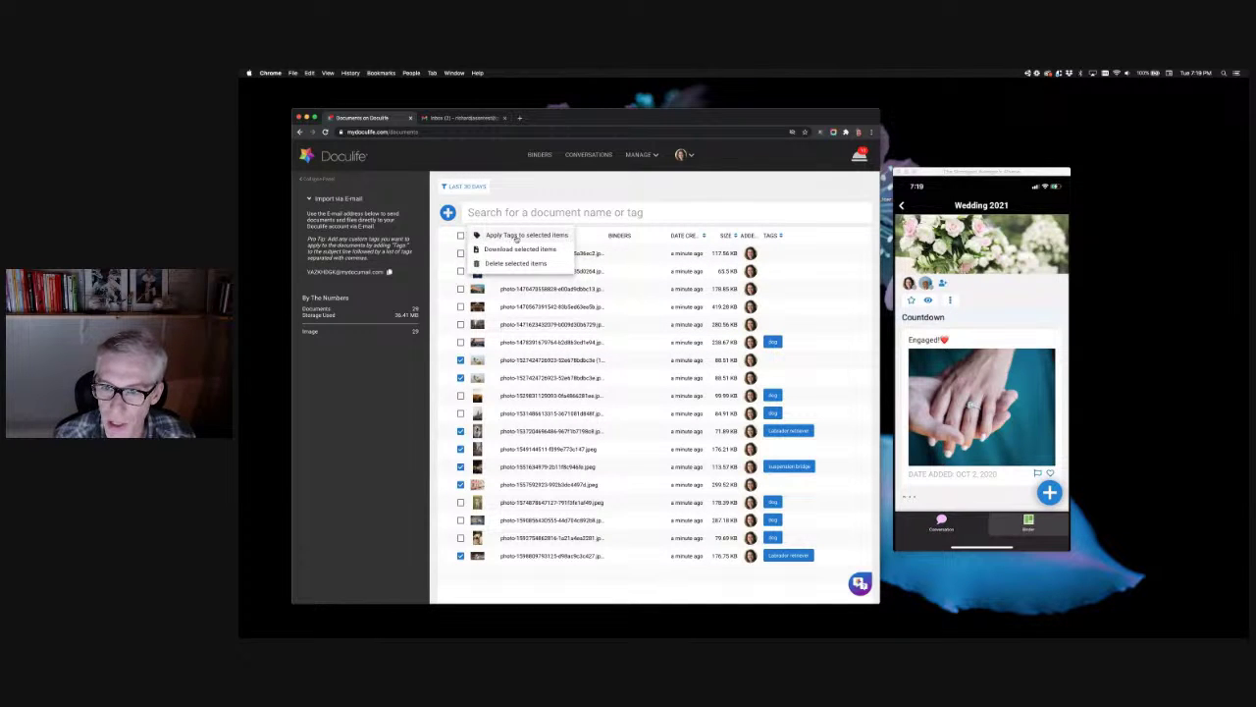
click(511, 236)
click(493, 249)
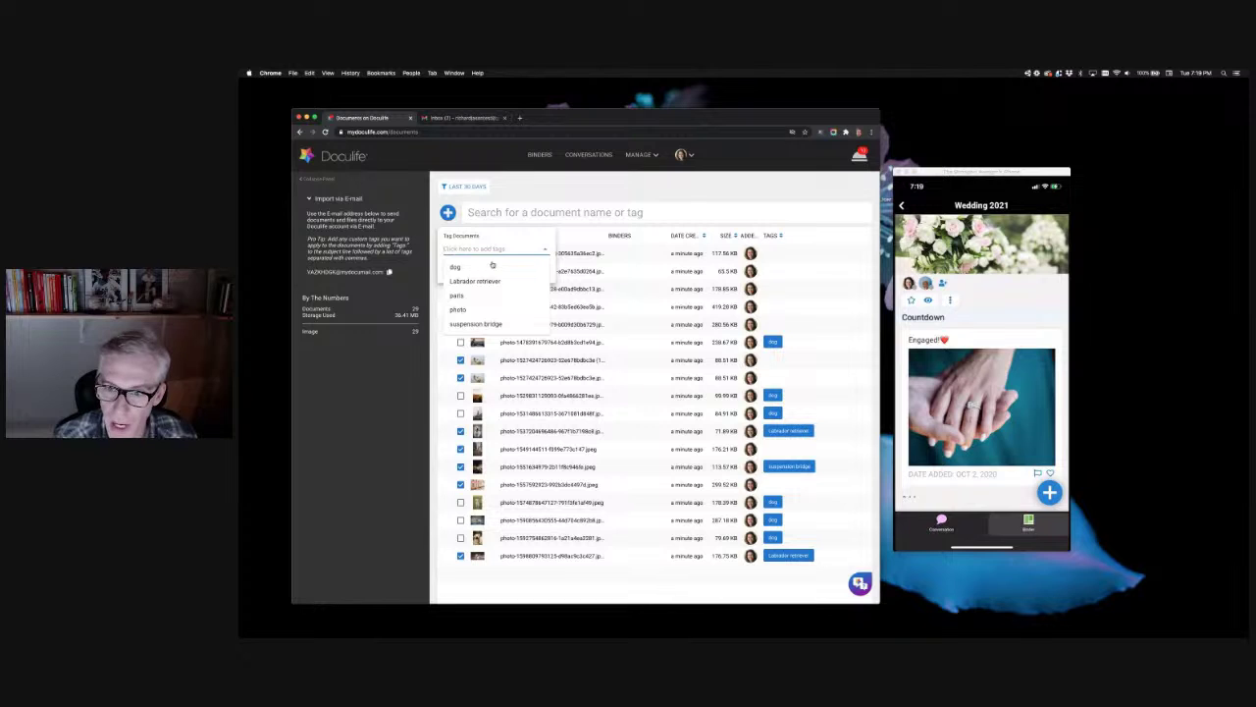
click(490, 267)
click(516, 274)
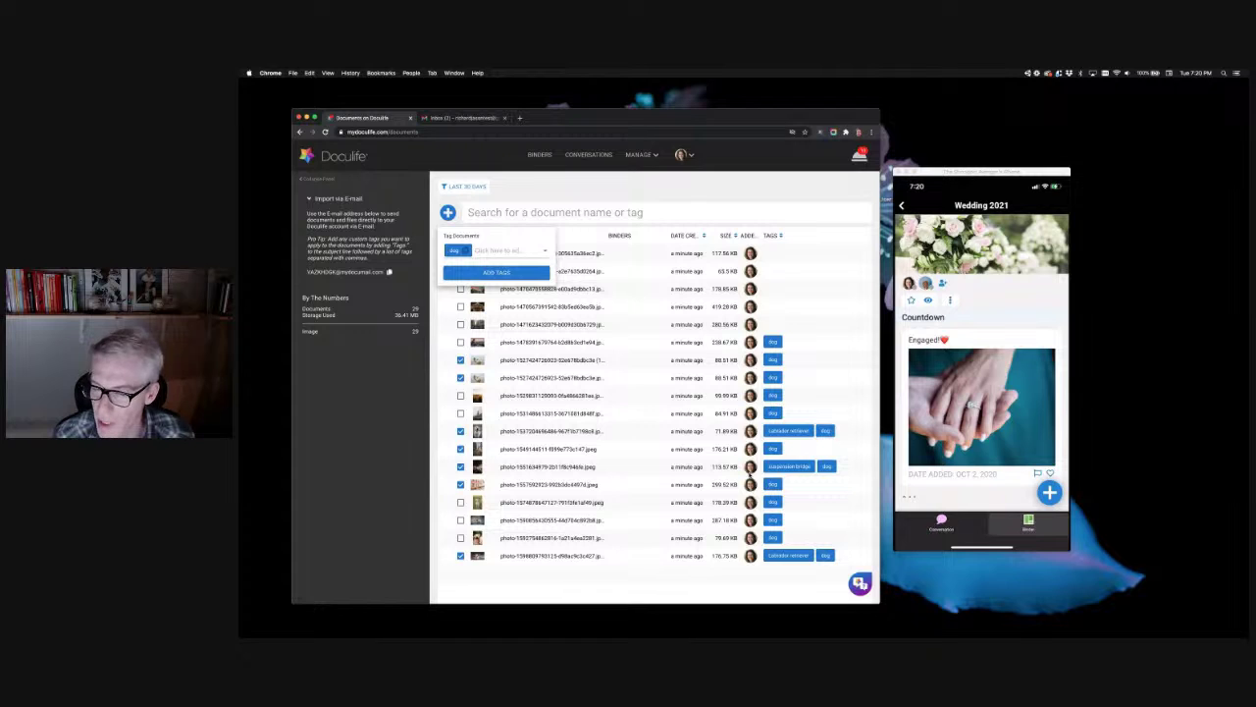
click(815, 295)
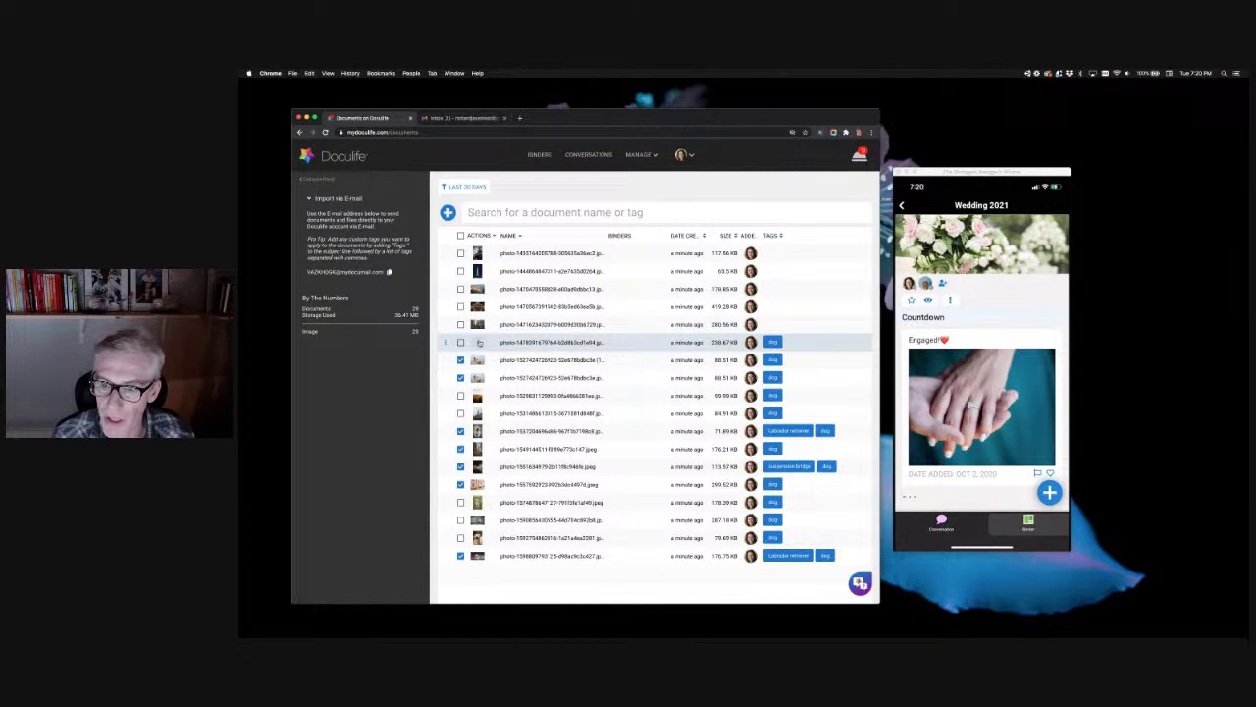
Step: Clear the dog-photo selection and select the photos at the top of the list
click(779, 345)
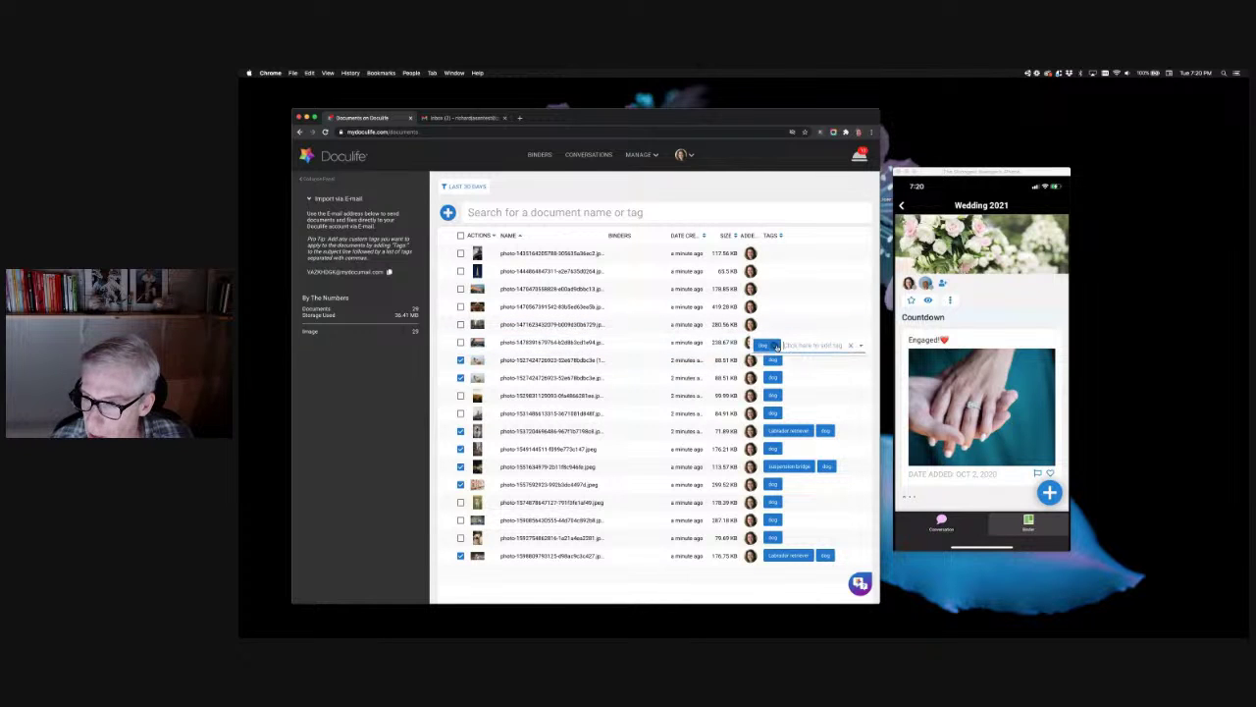
click(805, 324)
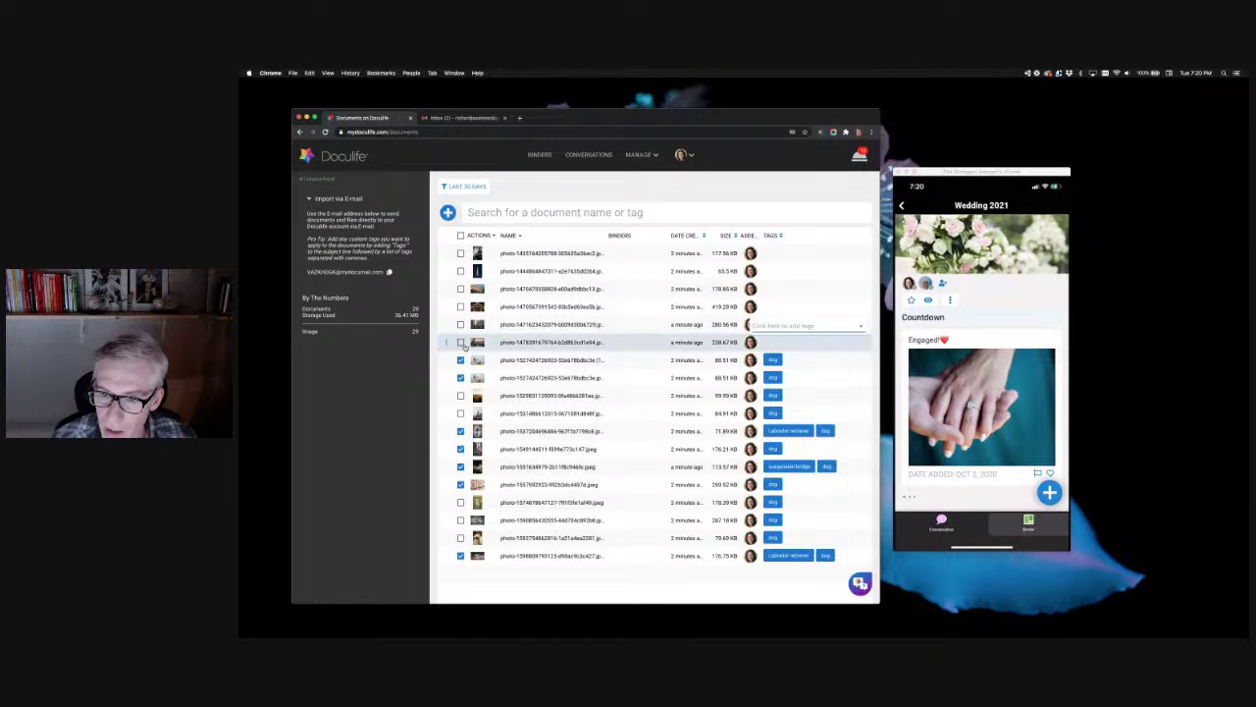
click(461, 236)
click(461, 237)
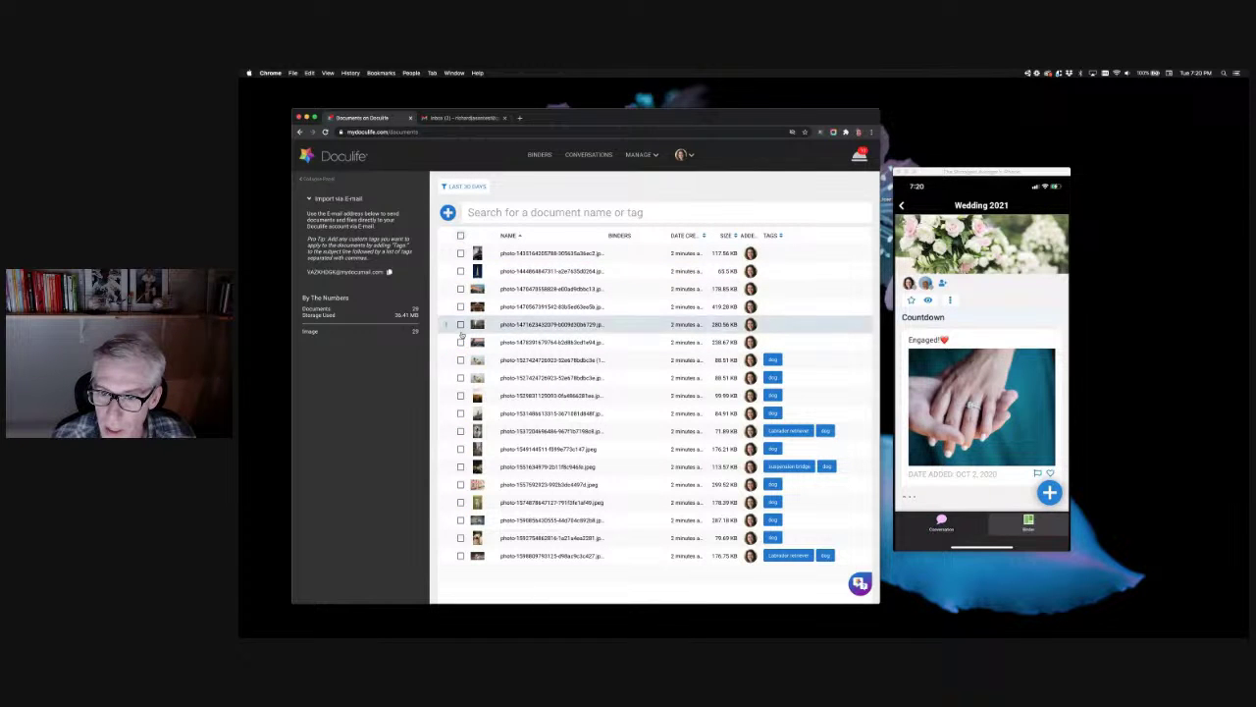
click(460, 342)
click(461, 324)
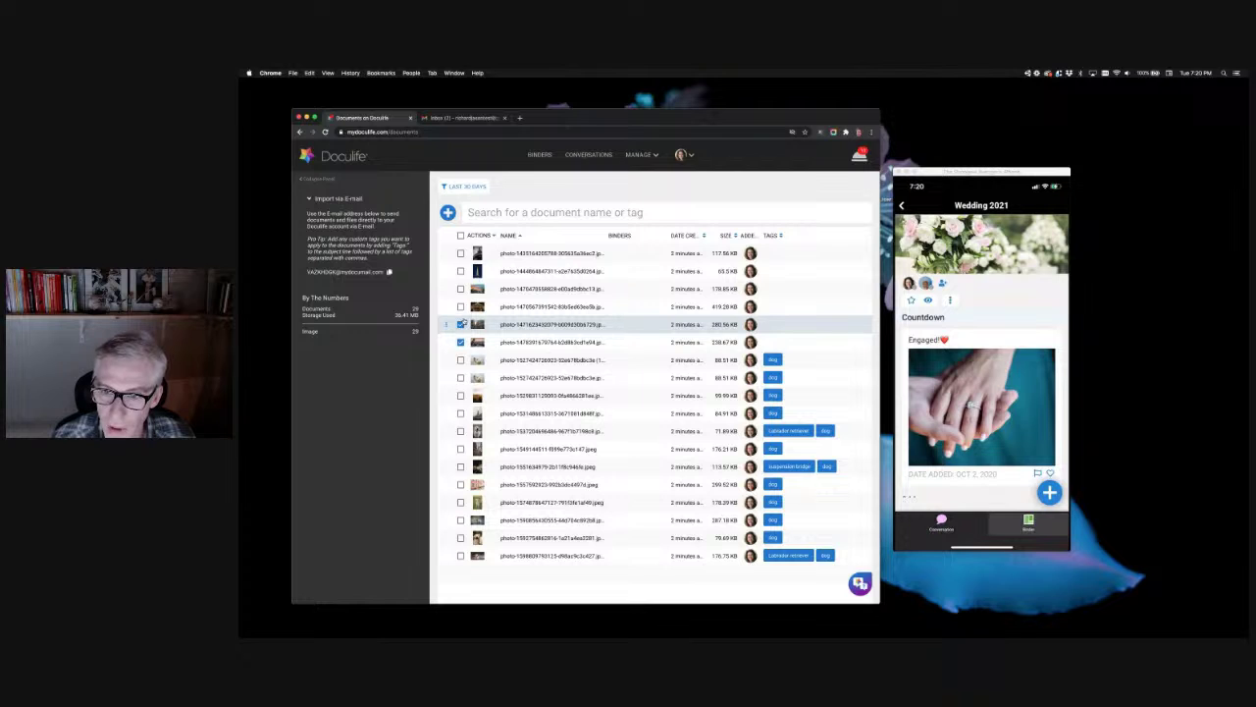
click(462, 306)
click(460, 288)
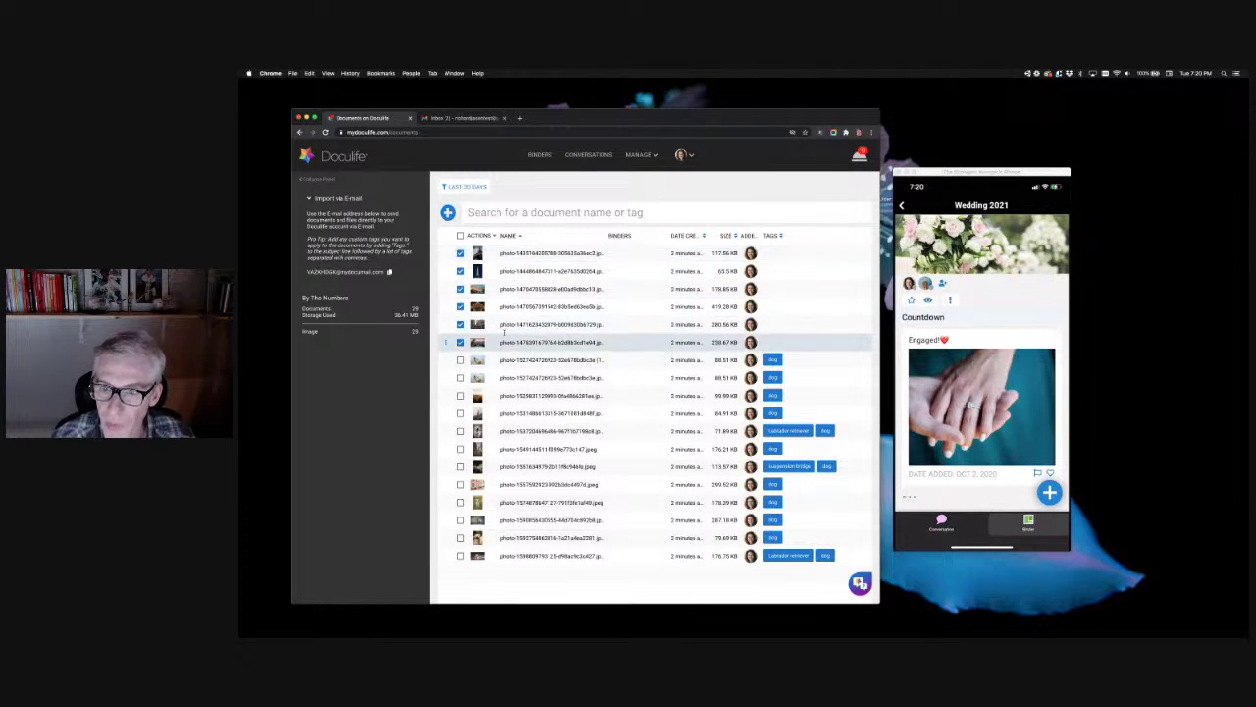
Step: Apply the paris tag to the selected photos instead of the leftover dog tag
click(486, 236)
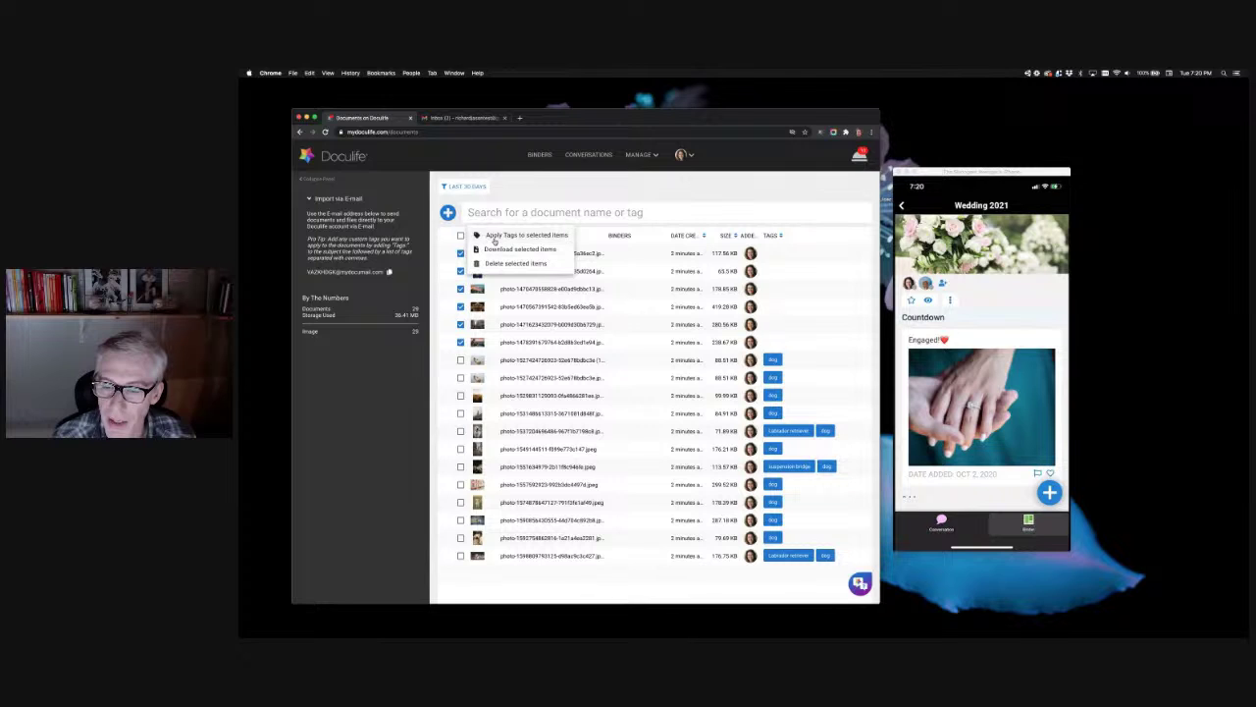
click(494, 238)
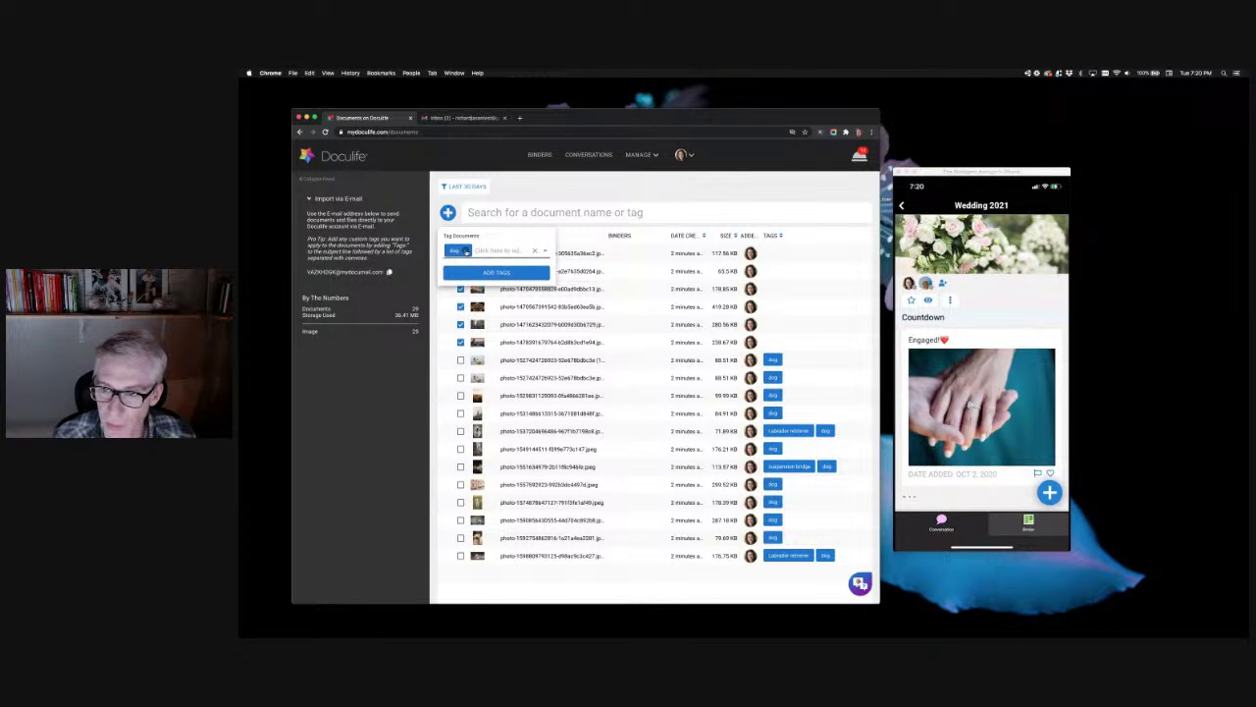
click(467, 250)
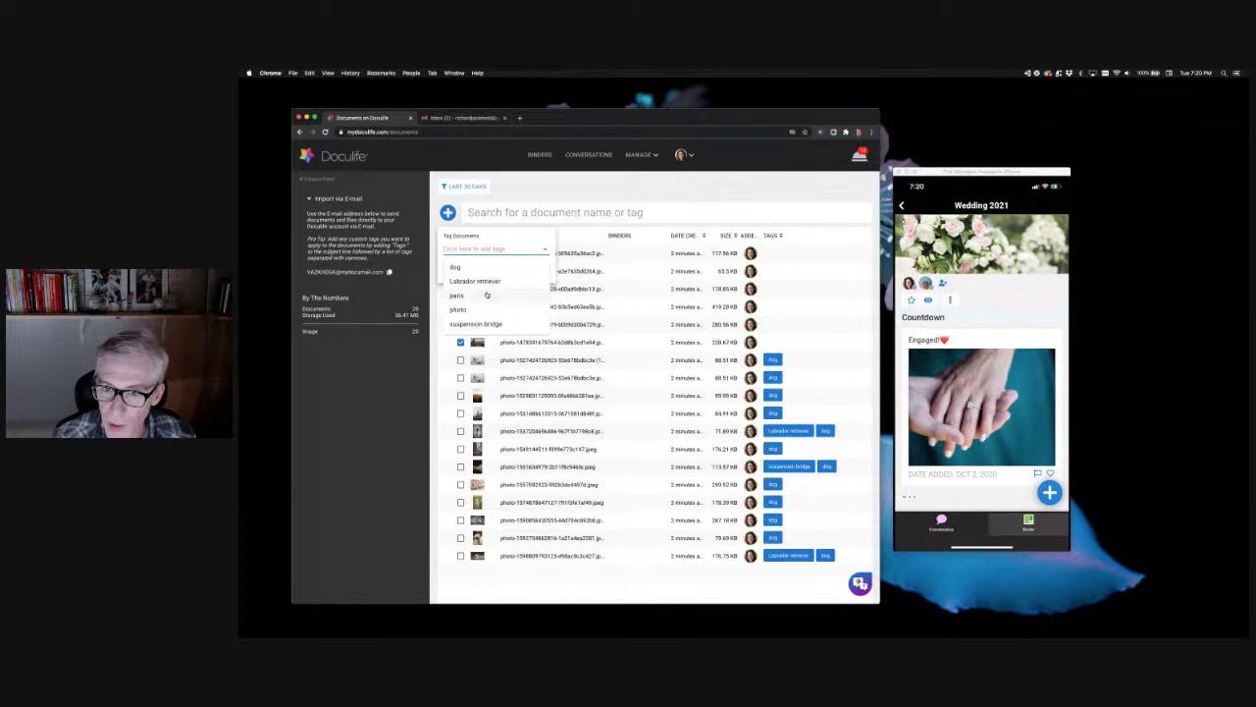
click(485, 297)
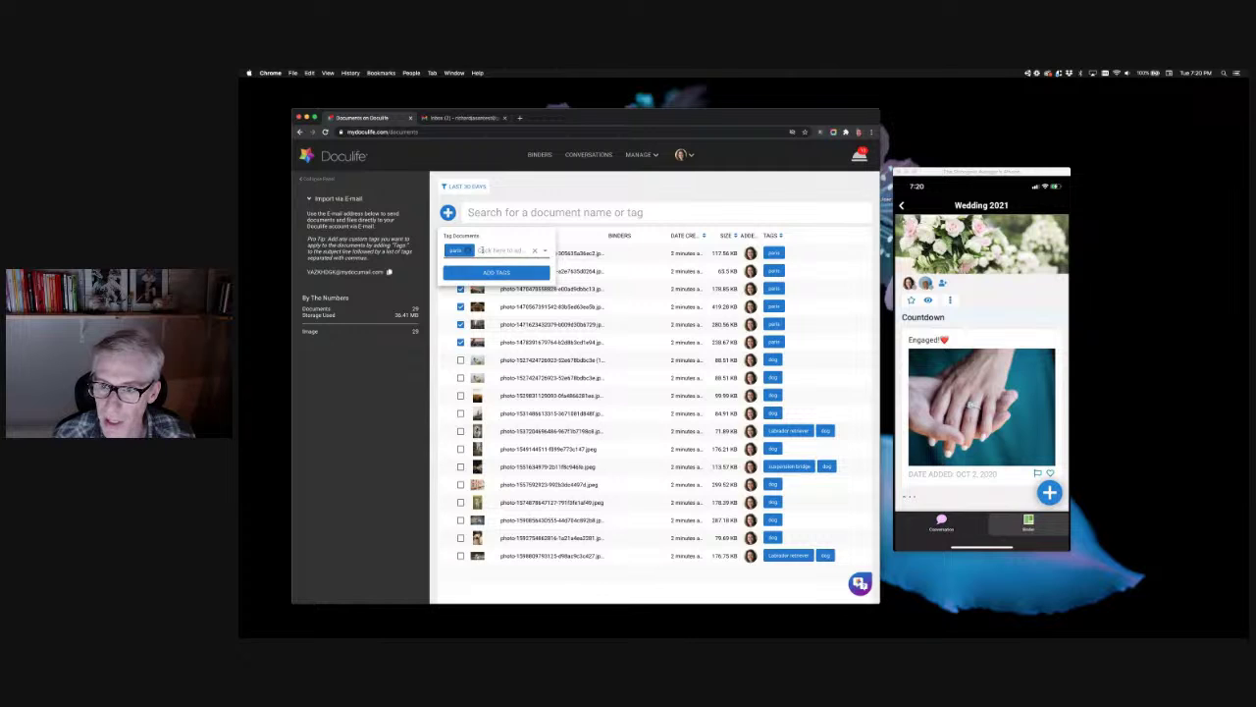
click(458, 272)
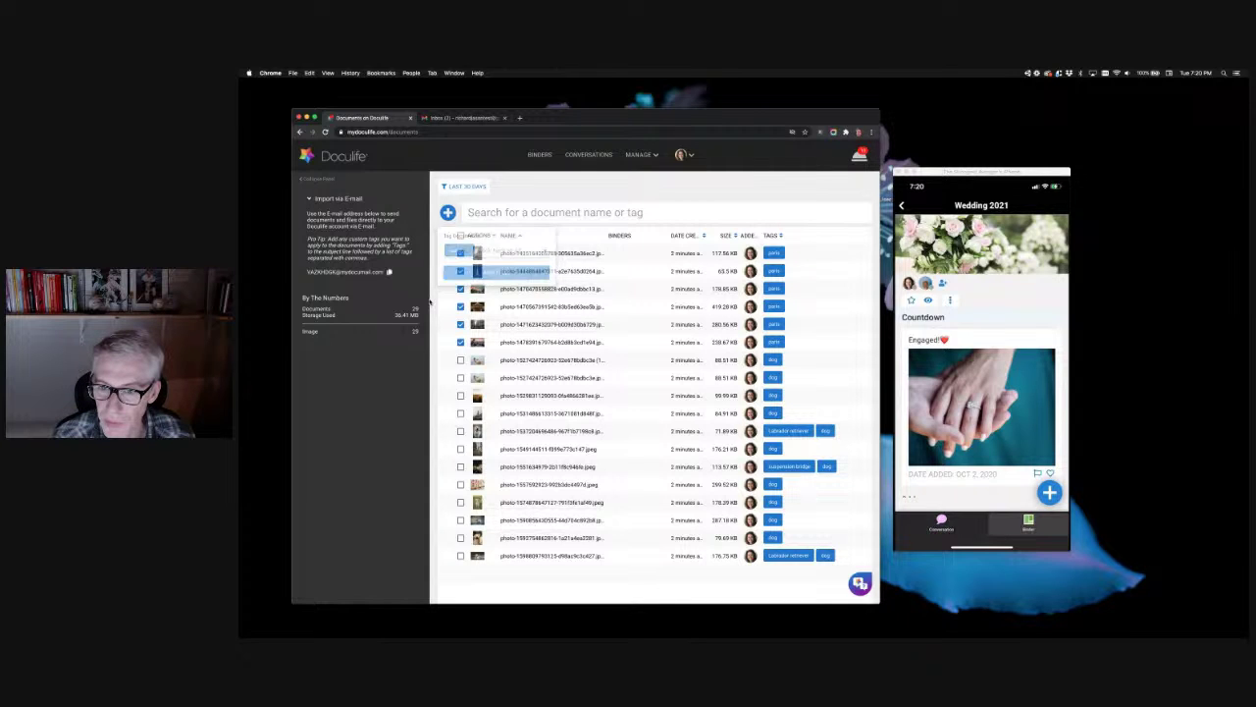
Step: Select all documents, apply the photo tag in place of paris, and open Binders
click(459, 235)
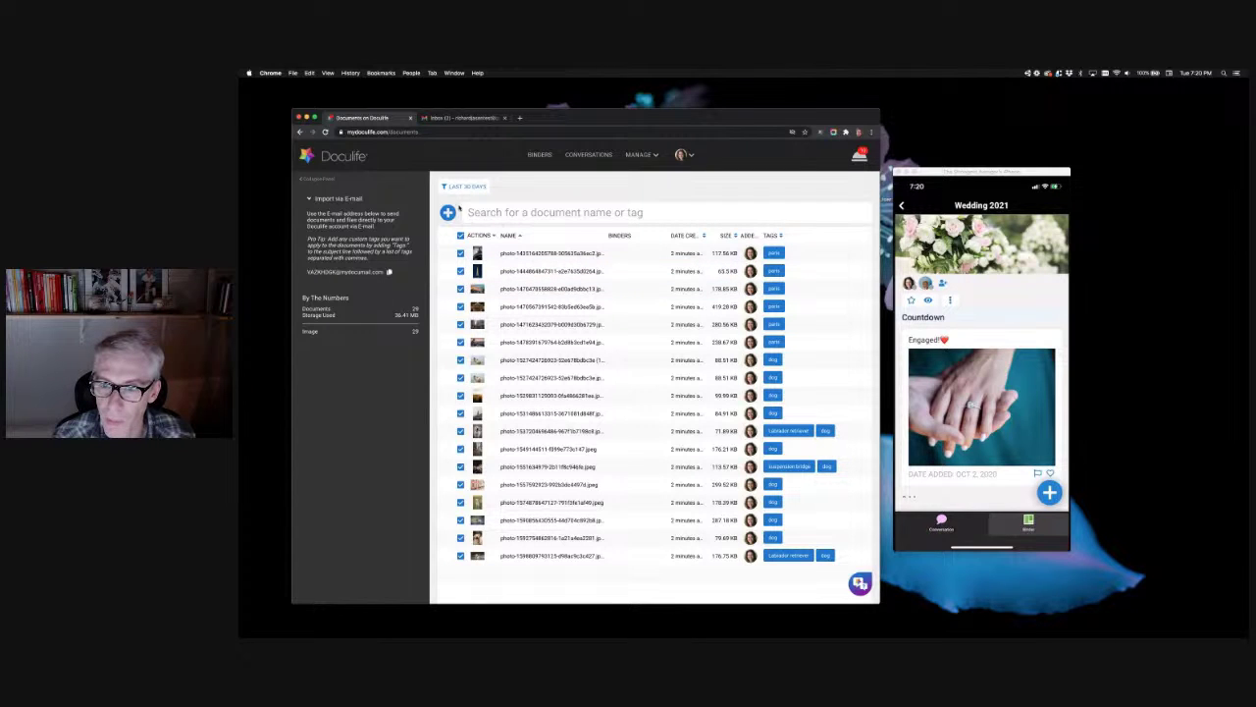
click(481, 236)
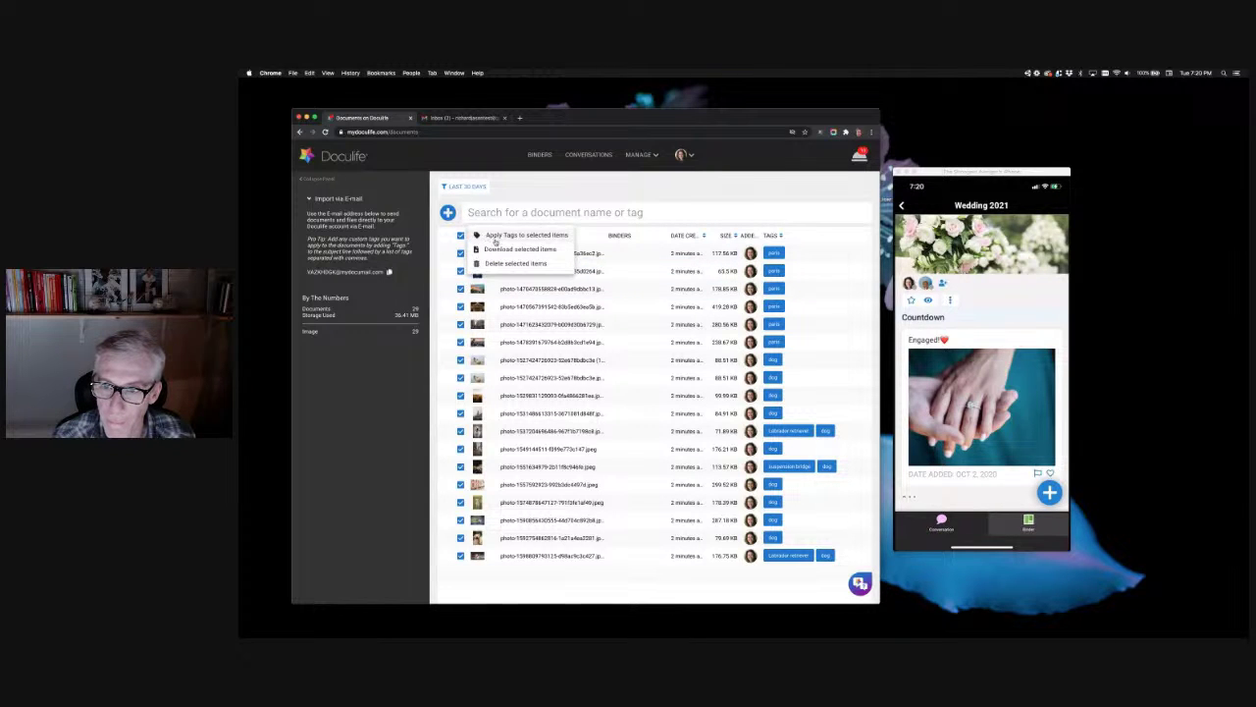
click(507, 237)
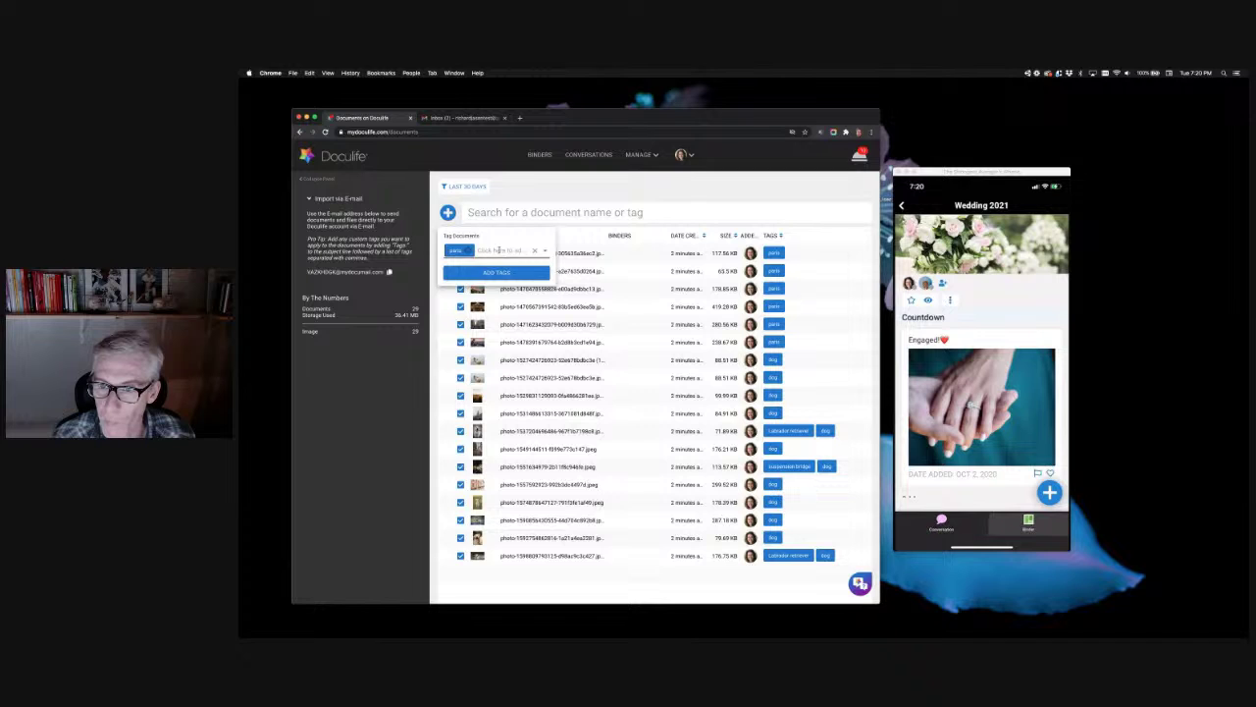
click(499, 250)
click(484, 311)
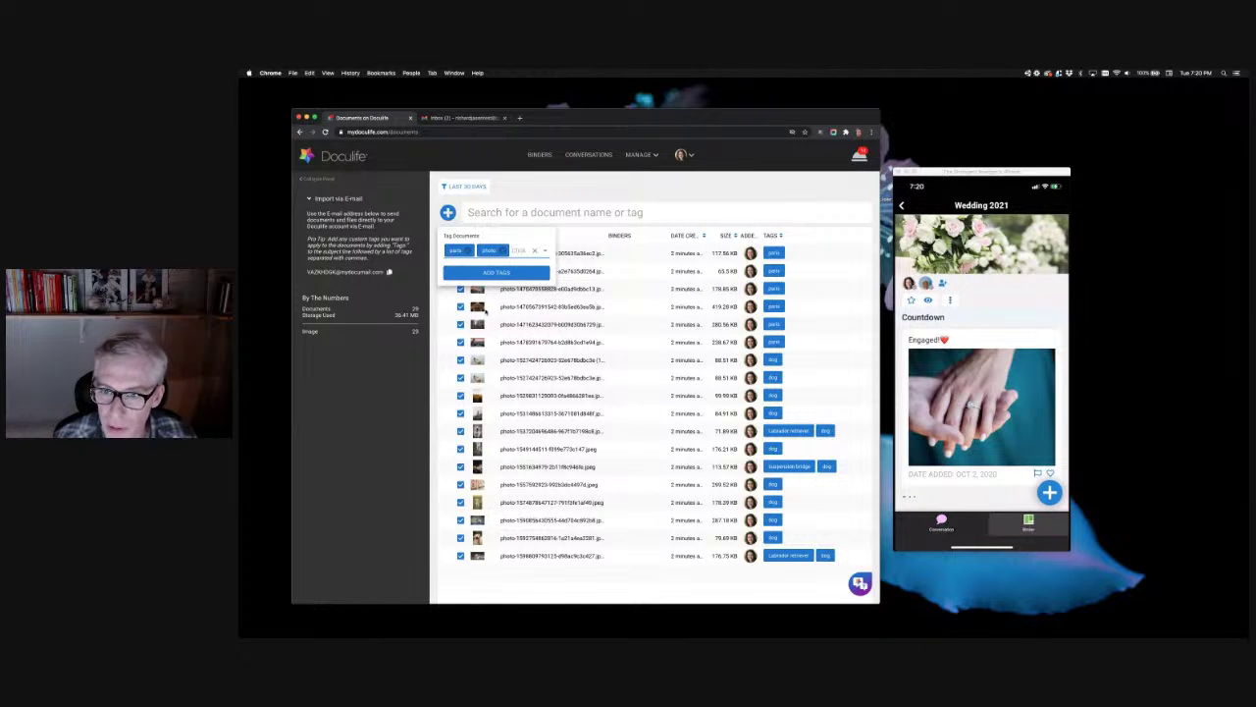
click(469, 250)
click(485, 274)
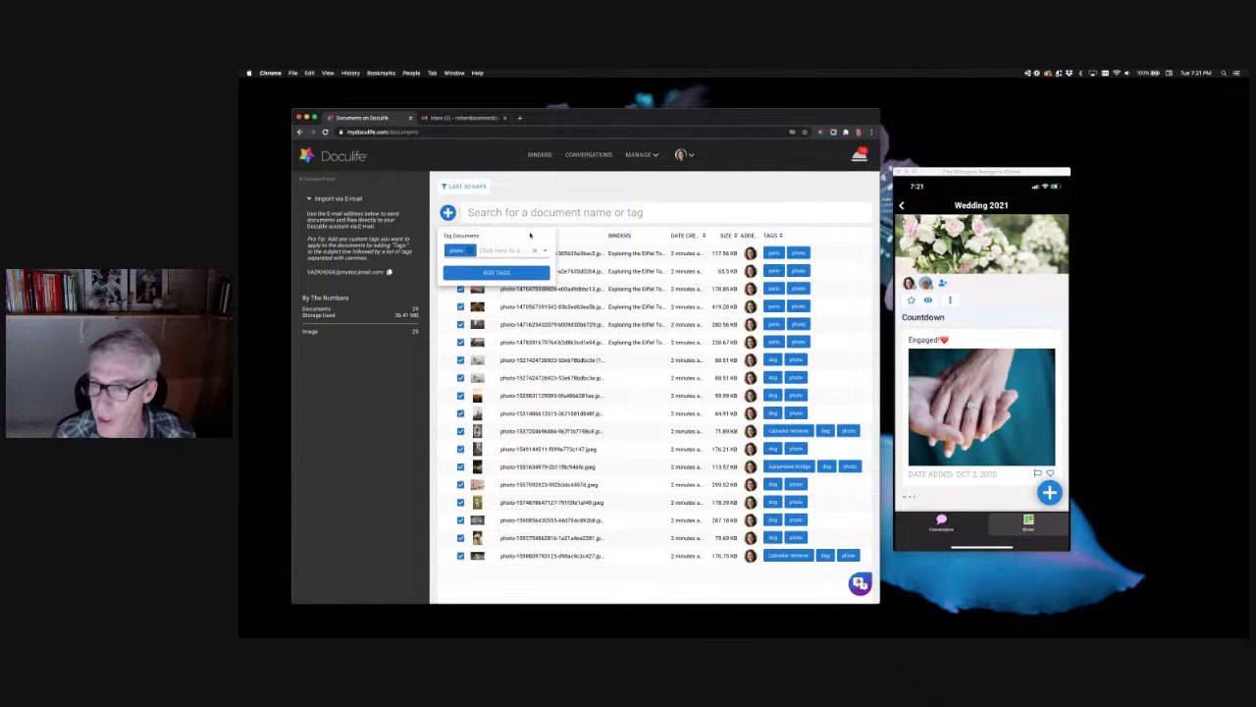
click(702, 189)
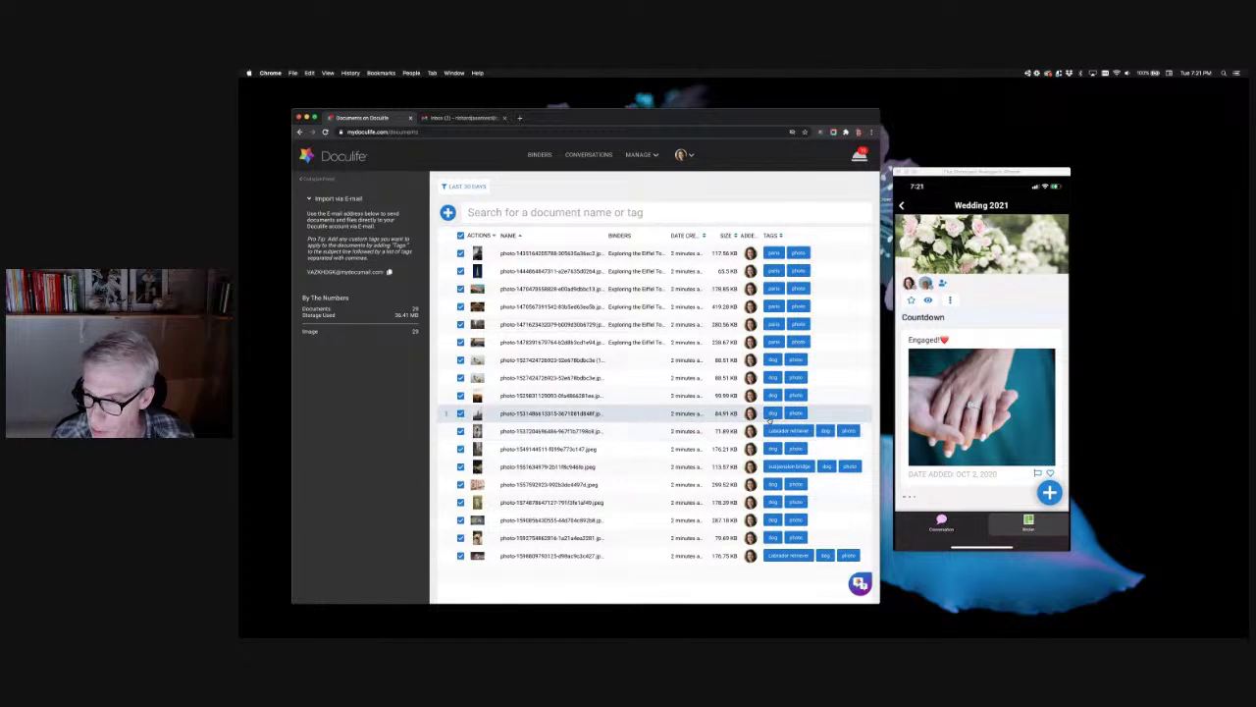
click(538, 155)
Step: Open the test binder and set its Binder Checklist visibility to Owner only
click(488, 312)
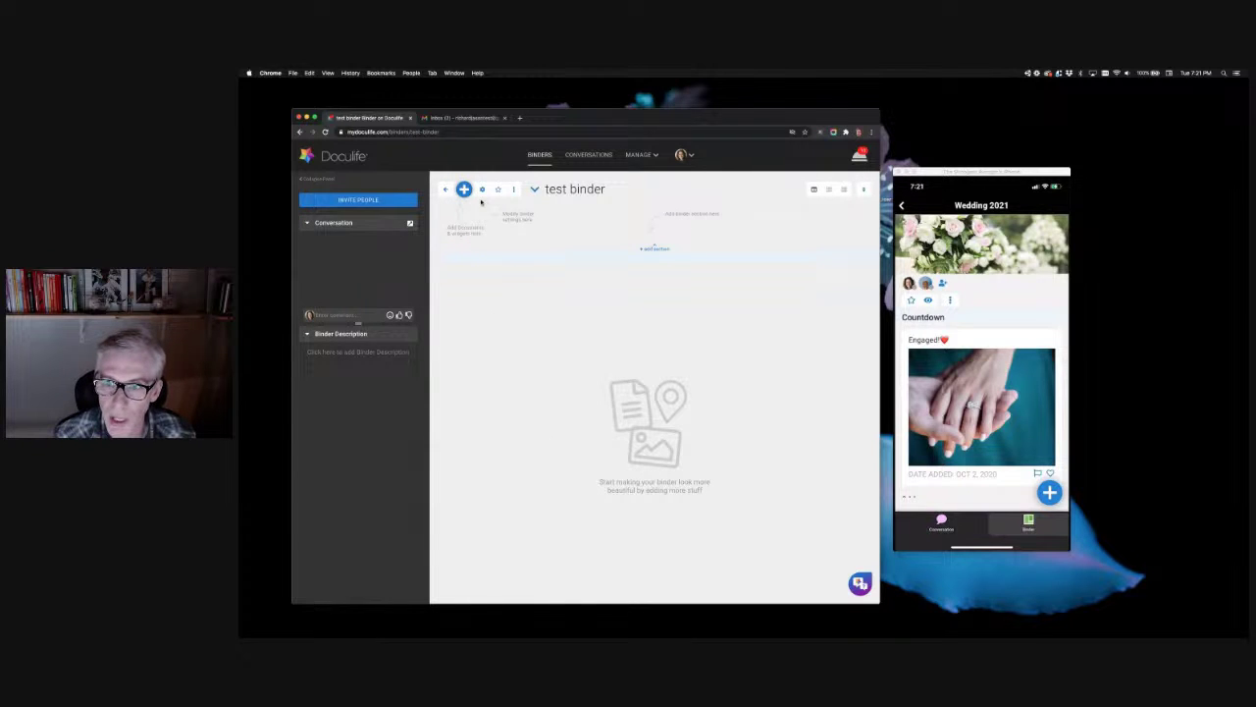
click(482, 189)
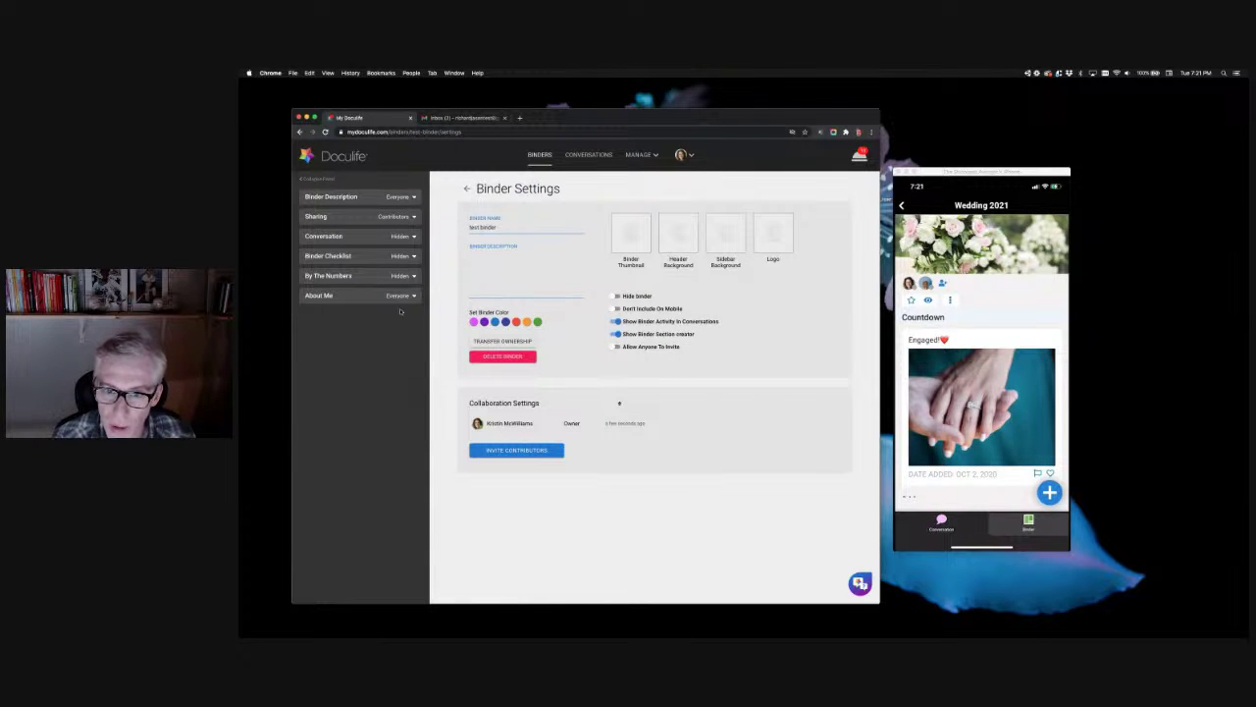
click(414, 256)
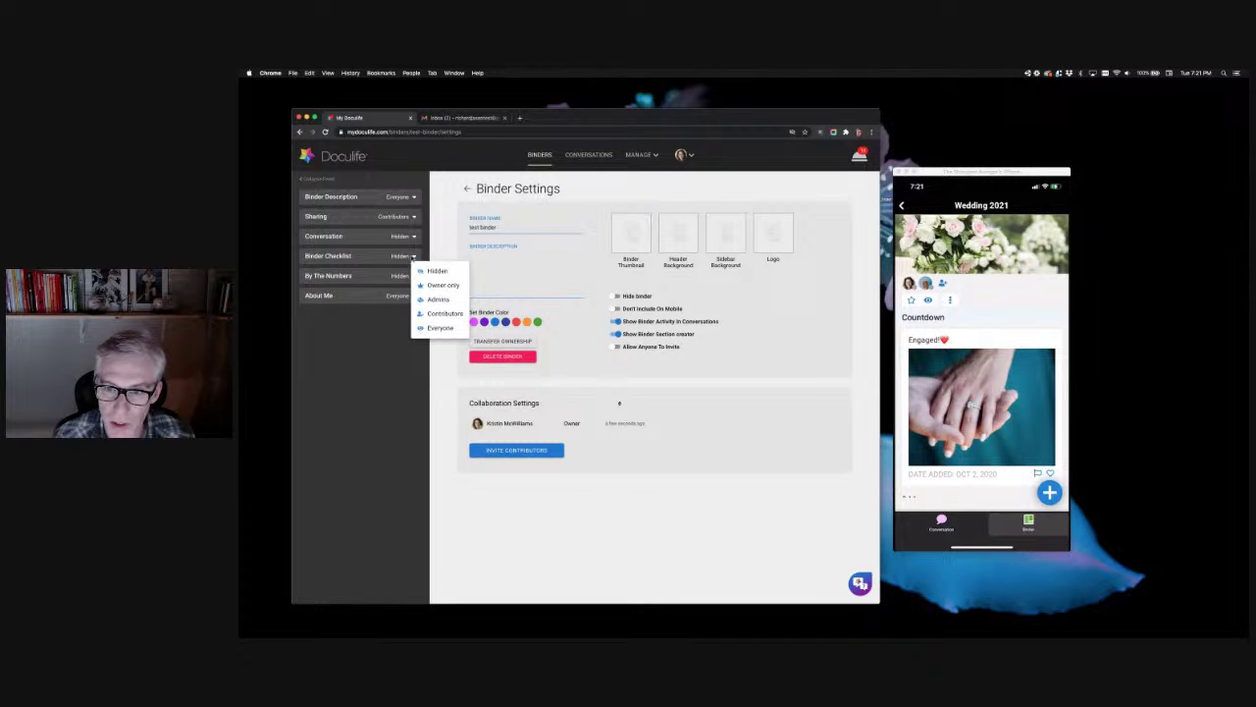
click(440, 285)
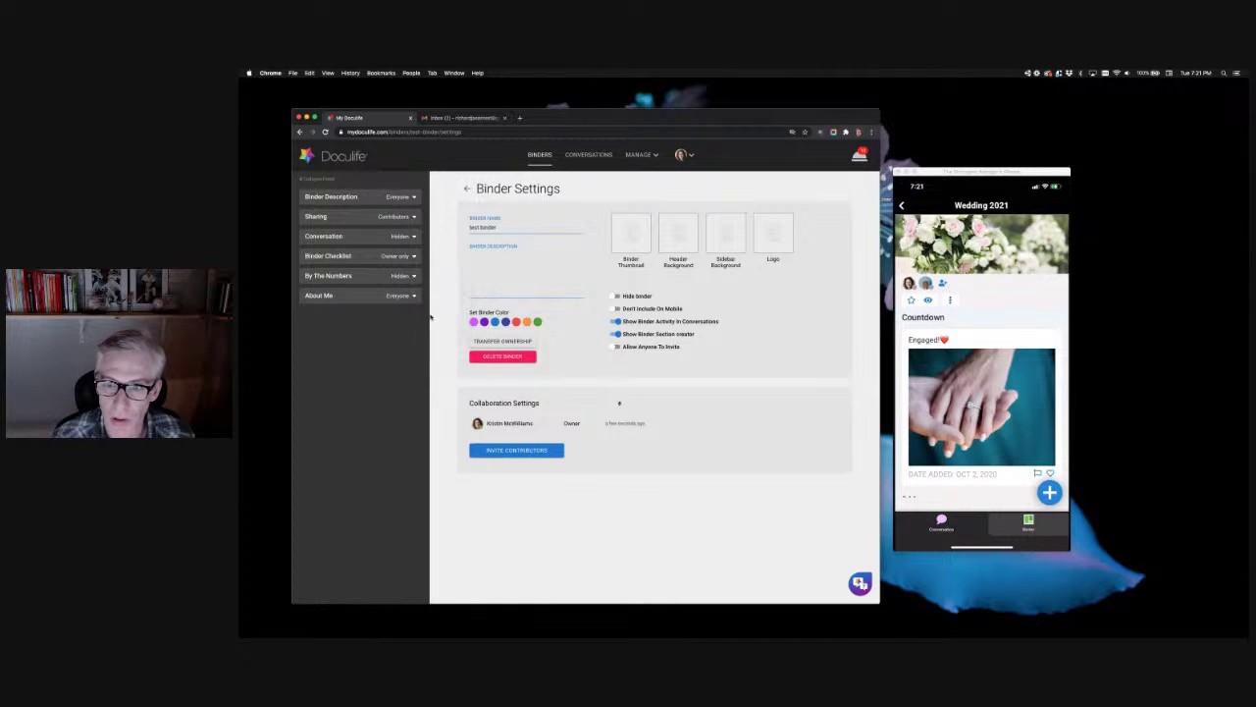
click(469, 189)
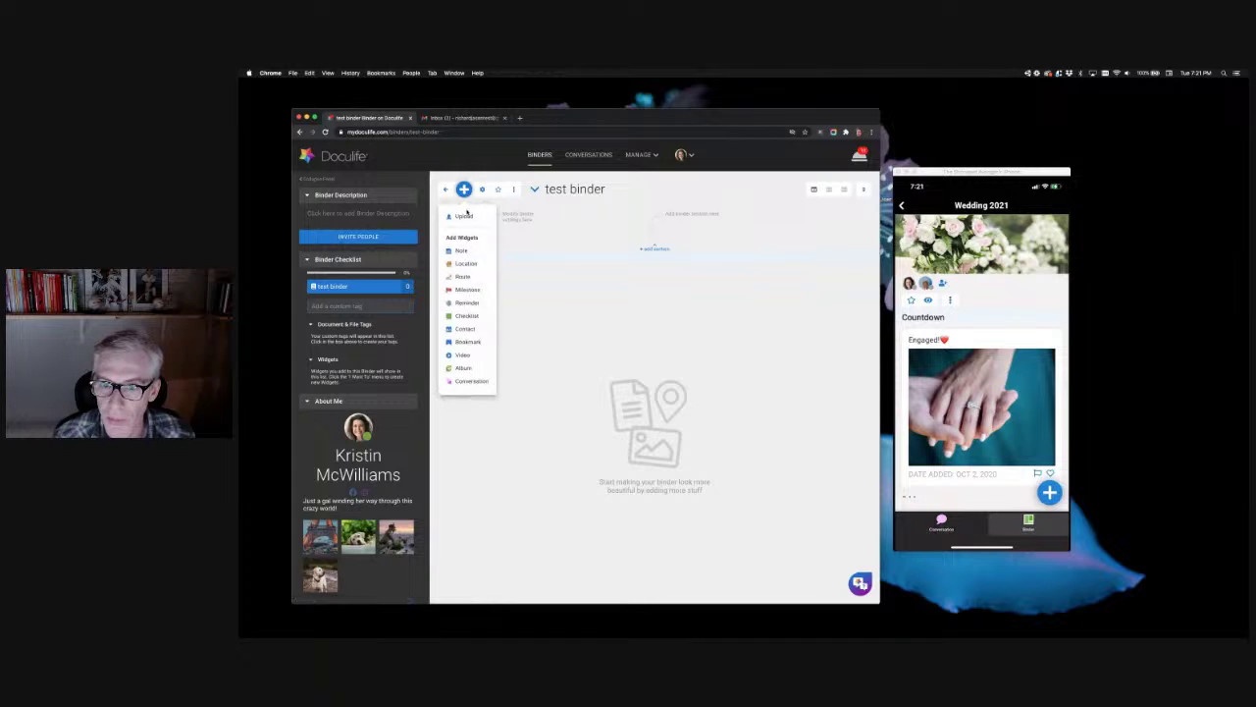
Step: Add the photo tag to the binder, pulling in all 18 tagged pictures
click(370, 307)
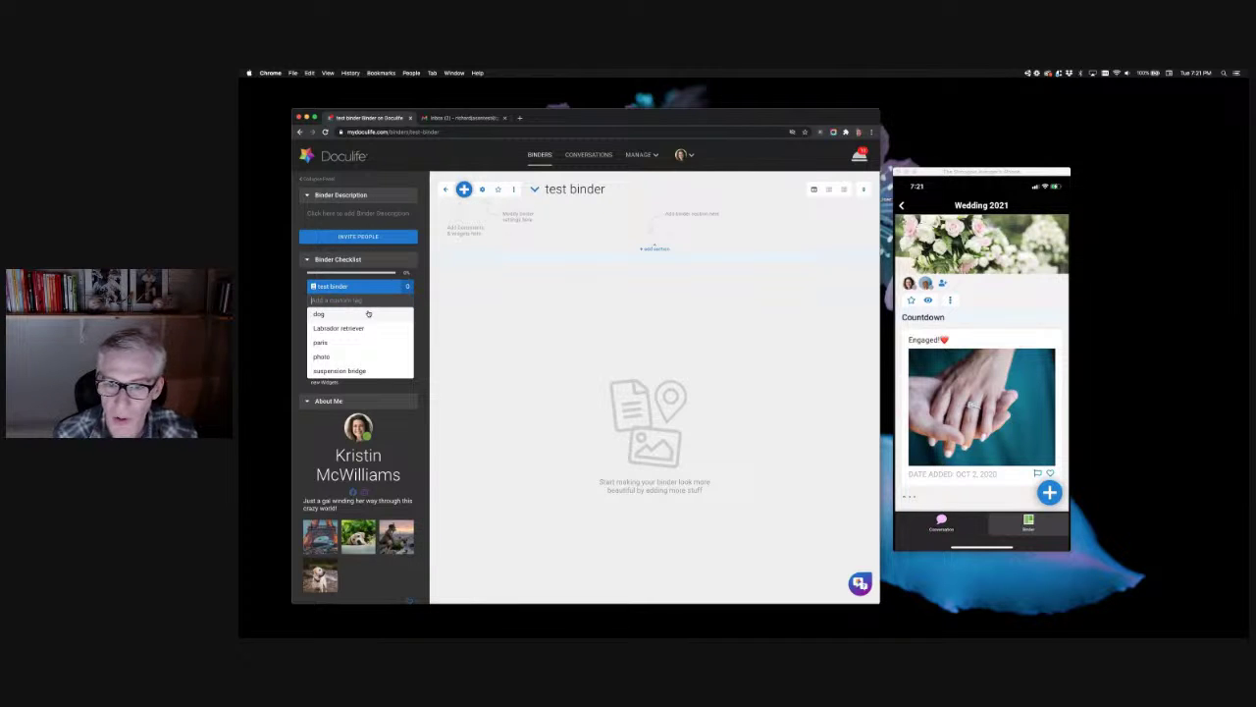
click(345, 359)
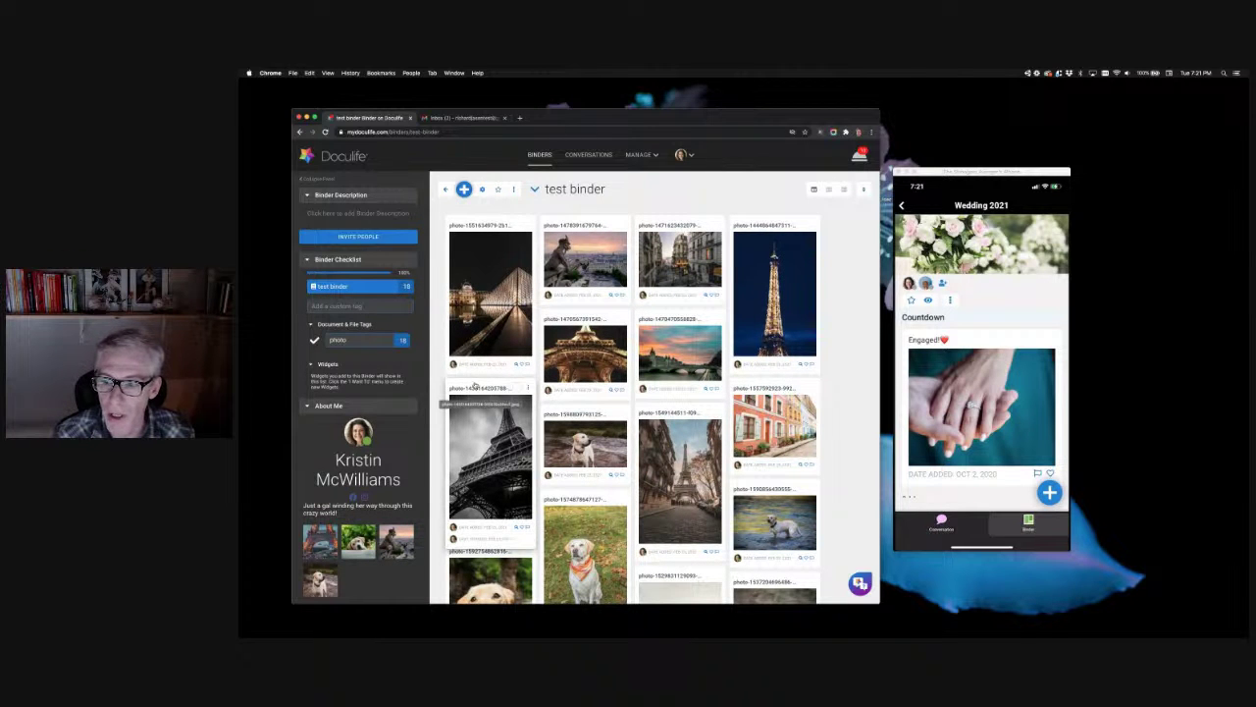
scroll(768, 420, down, 4)
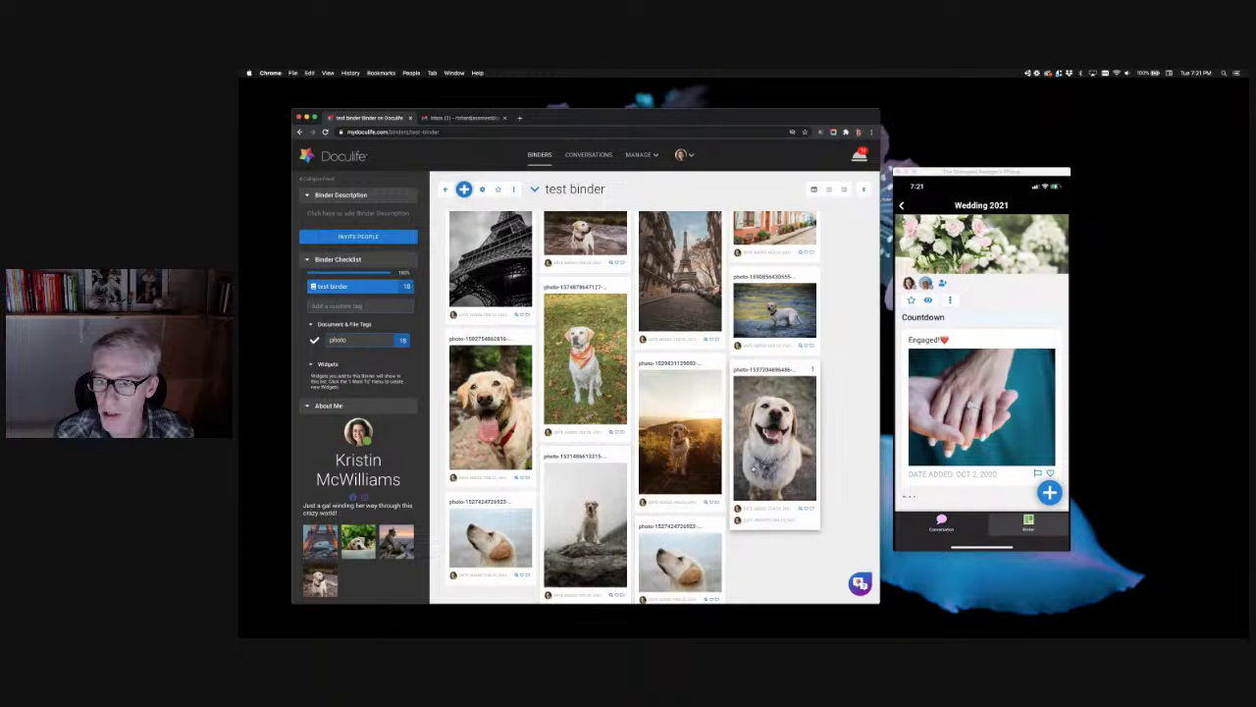
scroll(629, 374, up, 4)
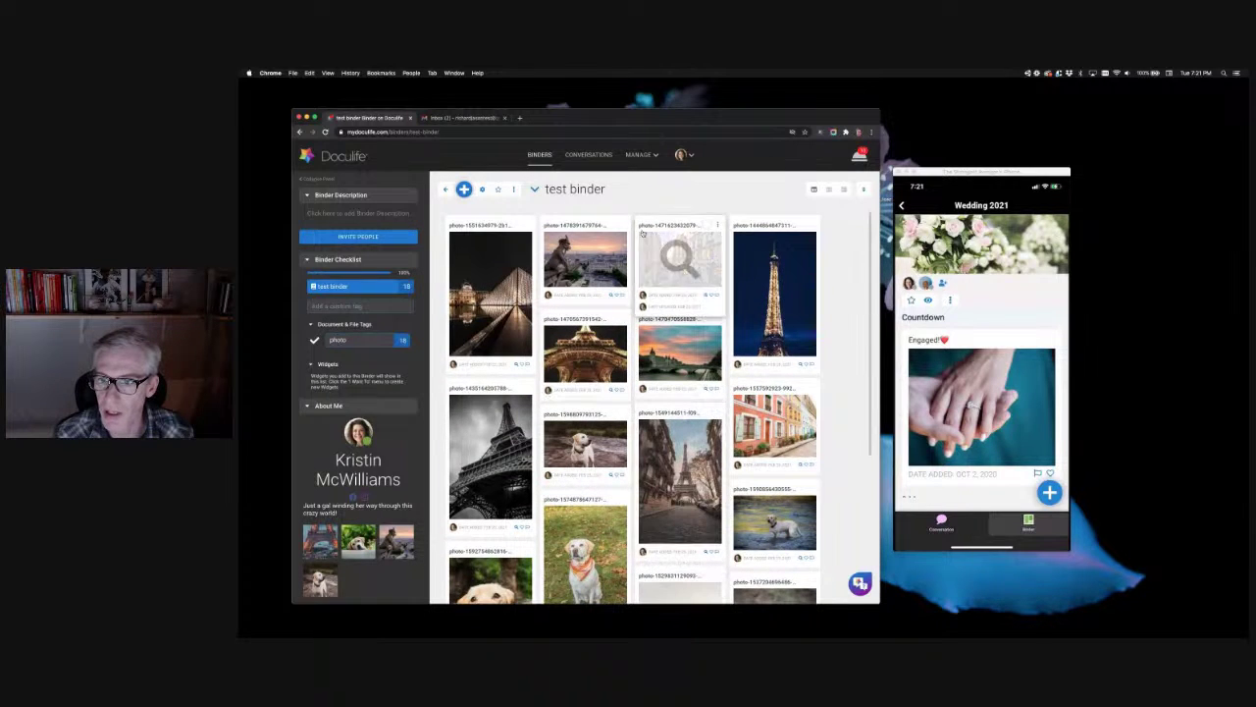
click(579, 189)
Step: Retitle the test binder 'Paris Trip 2022'
triple_click(577, 188)
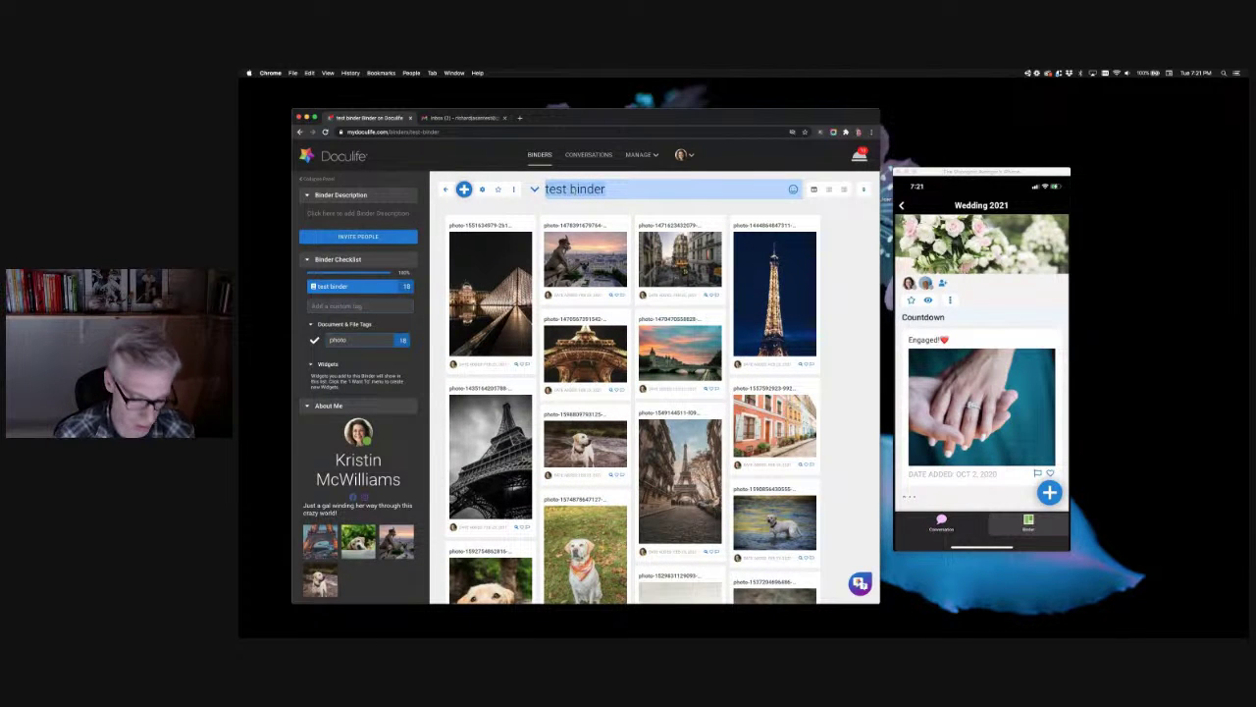
text(Paris Trip 2022)
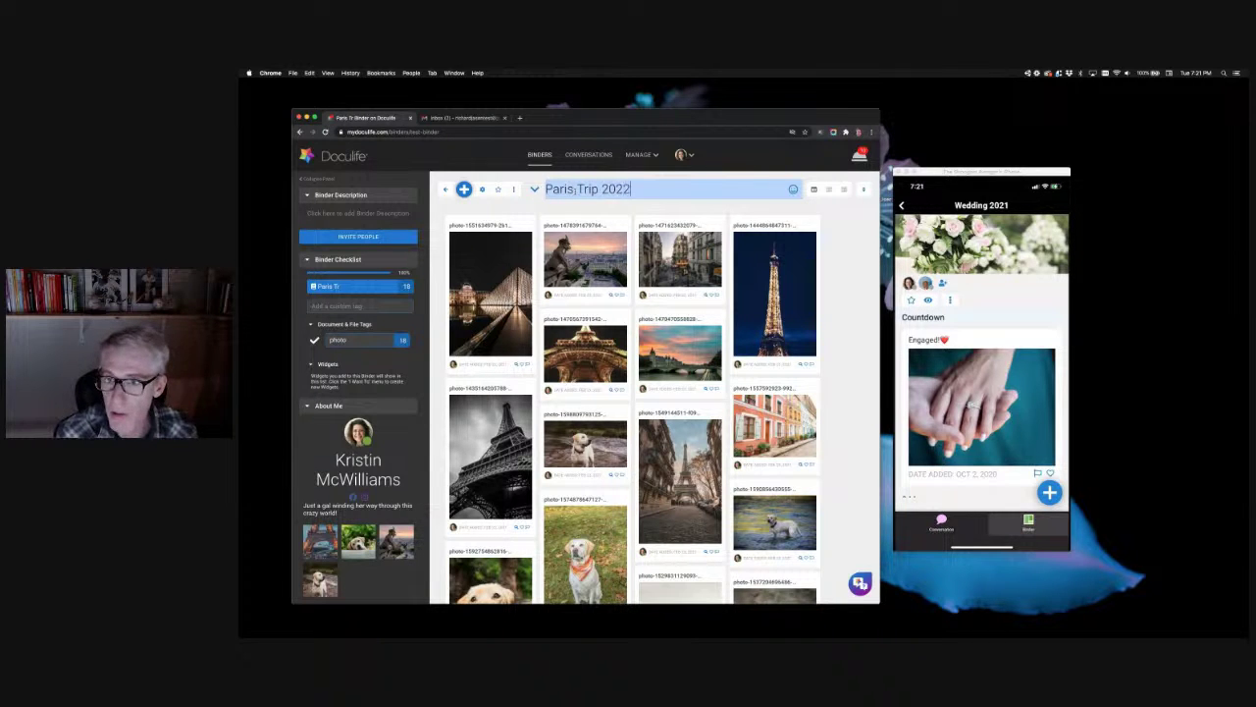
key(Return)
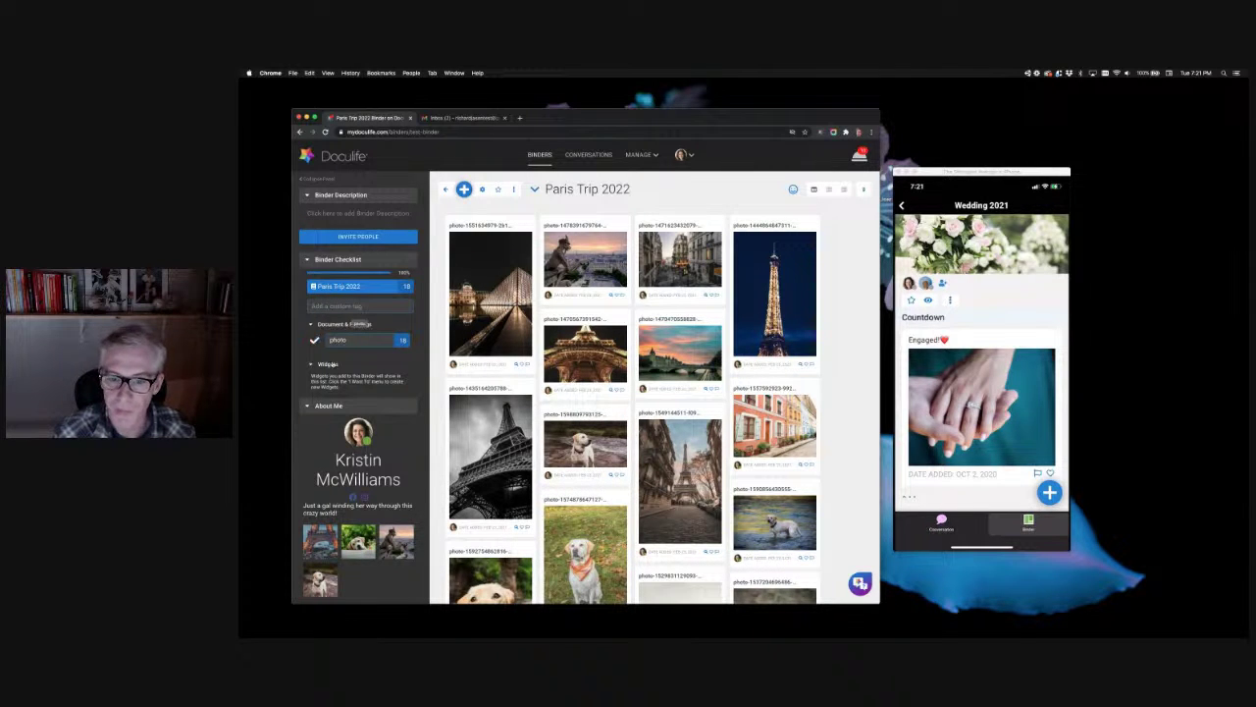
click(364, 305)
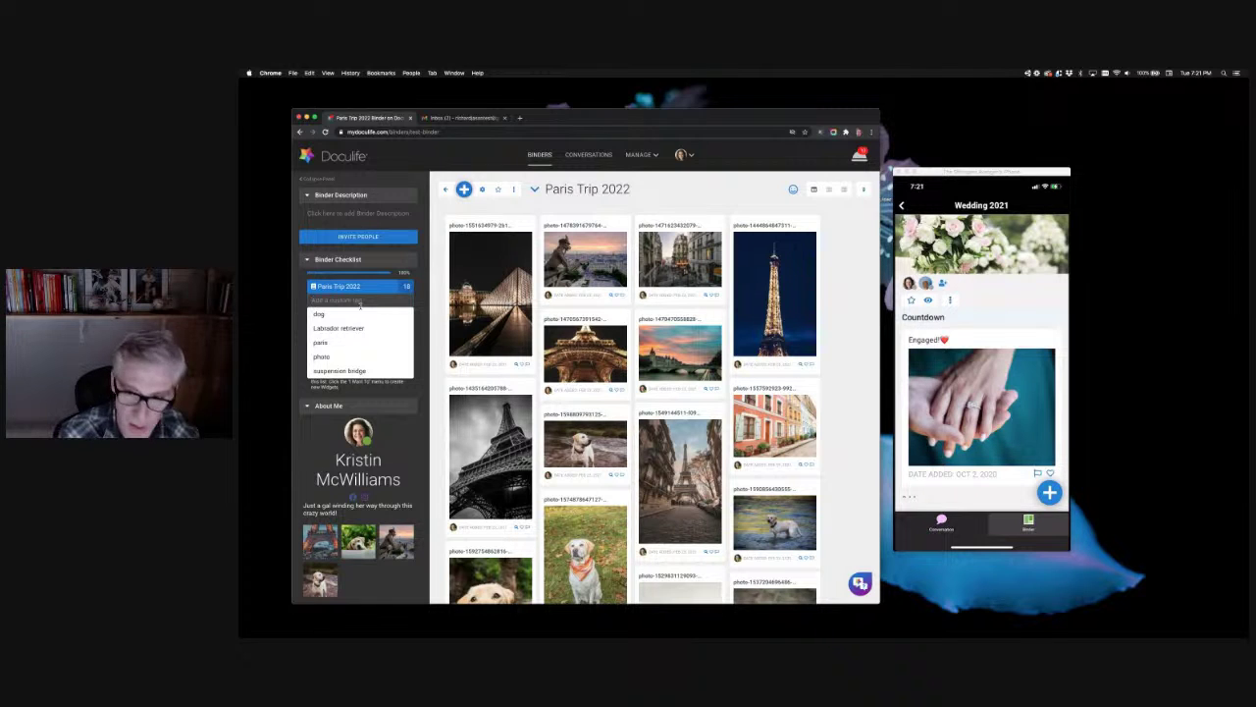
Step: Add paris as a second binder tag, combine it with photo, then remove the binder's tags
click(336, 341)
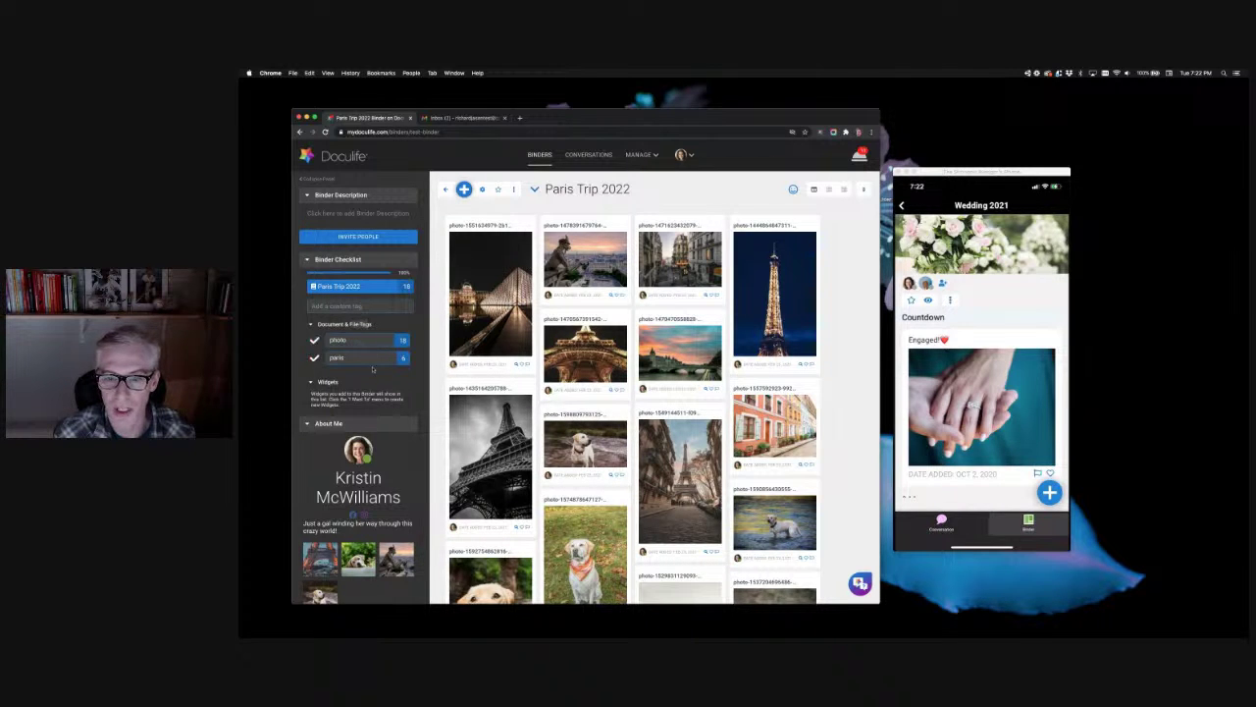
mouse_move(489, 332)
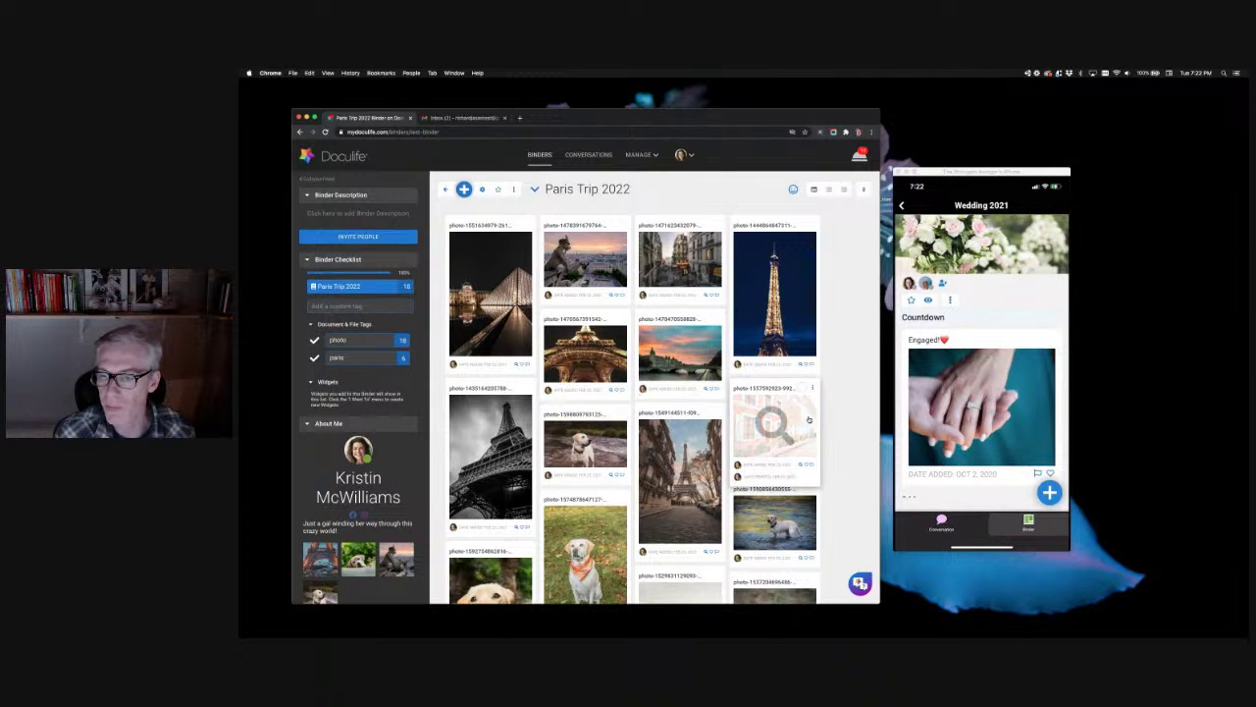
scroll(665, 473, down, 3)
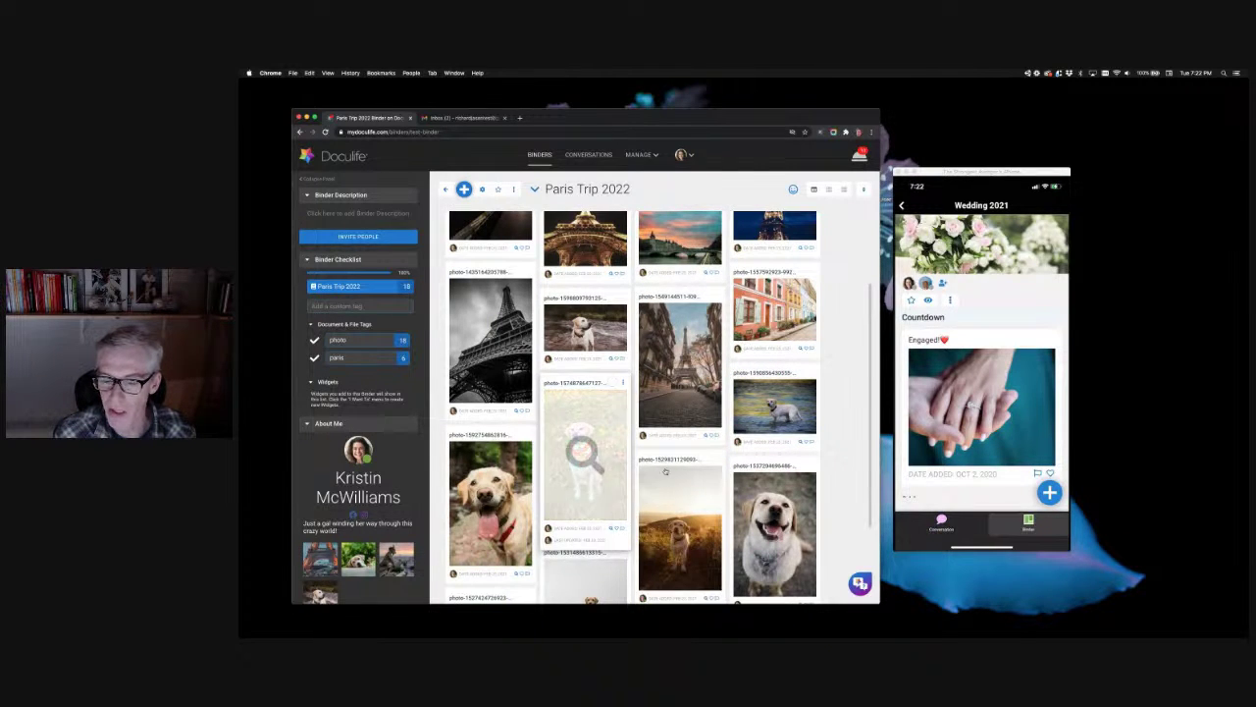
scroll(665, 472, up, 3)
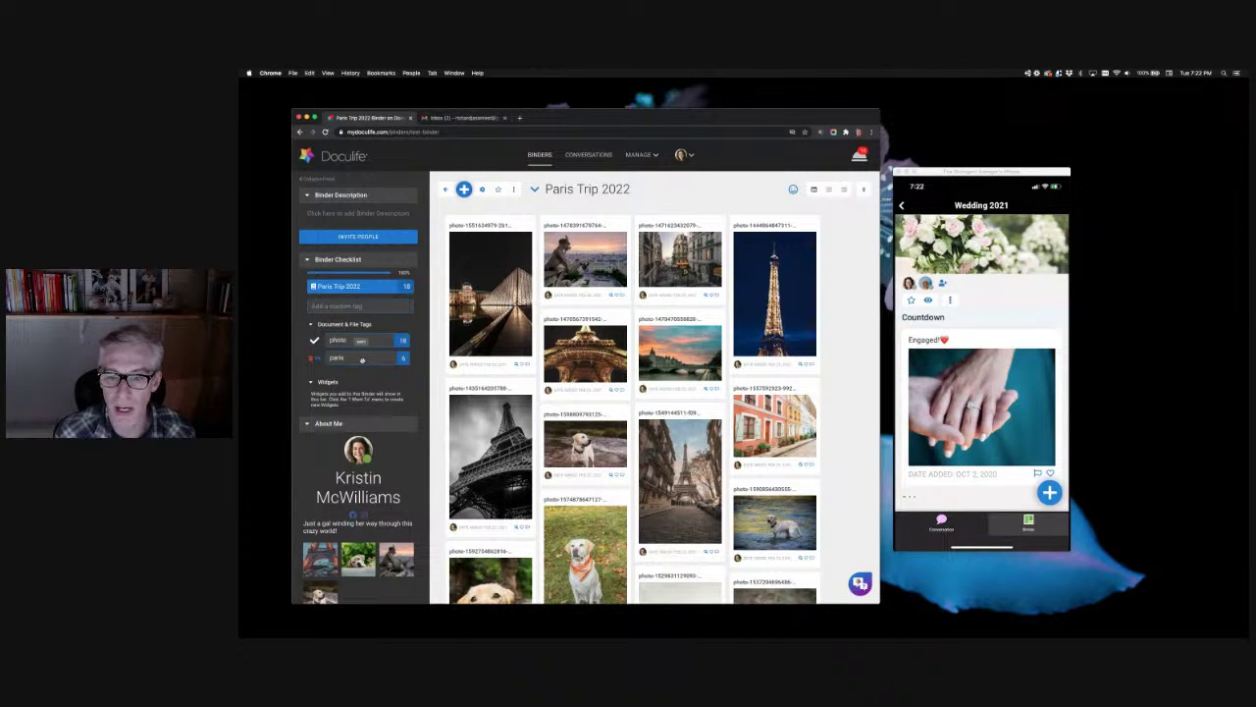
drag(362, 360, 366, 344)
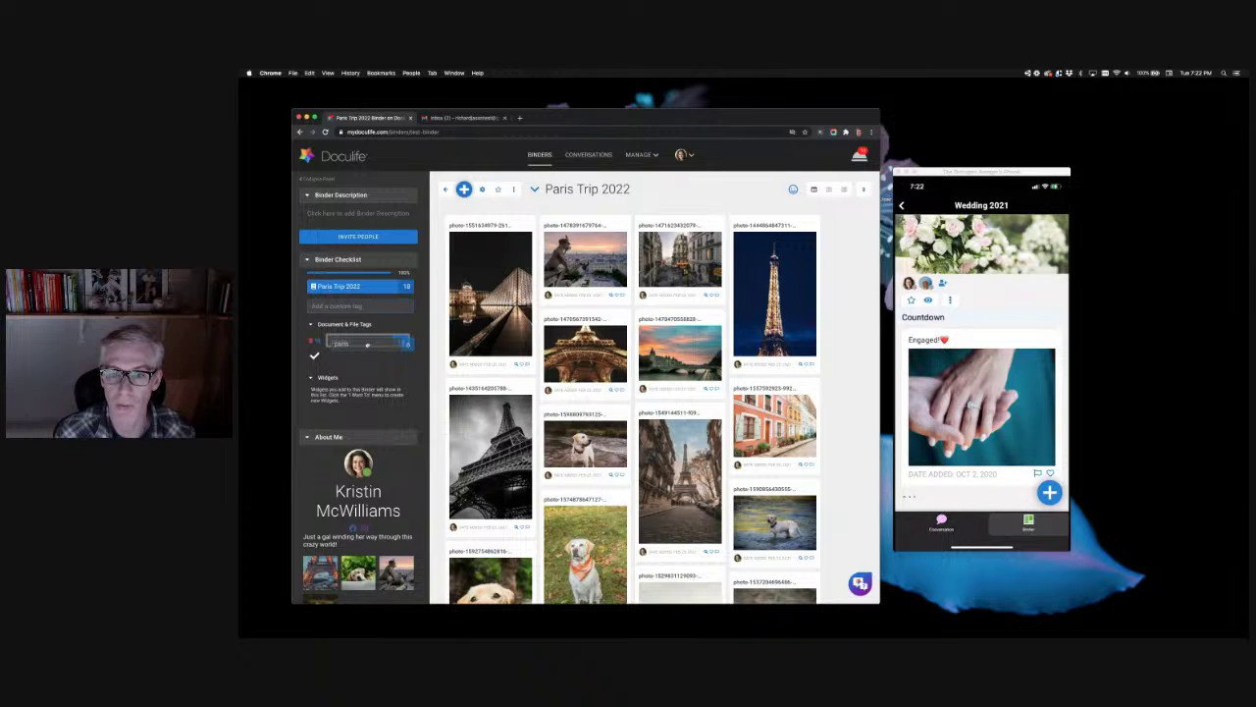
click(367, 344)
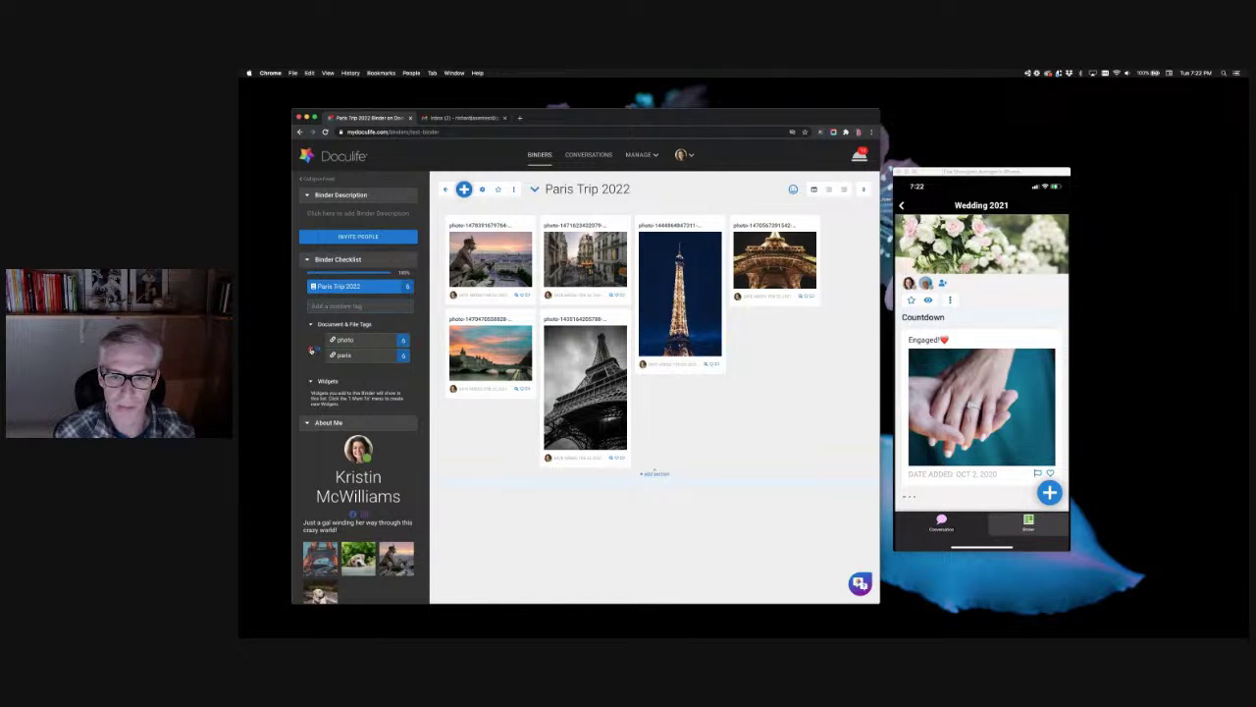
click(312, 349)
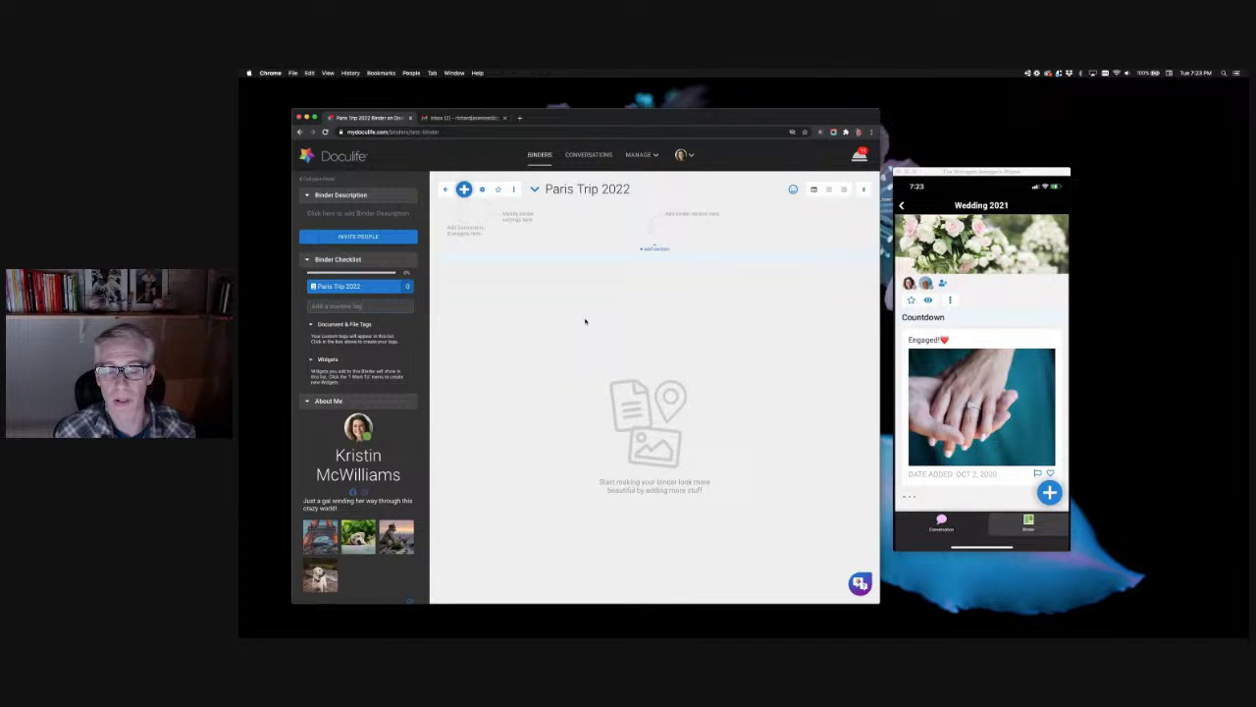
Step: Attach the paris tag to the binder and select the first four Paris photos
click(393, 307)
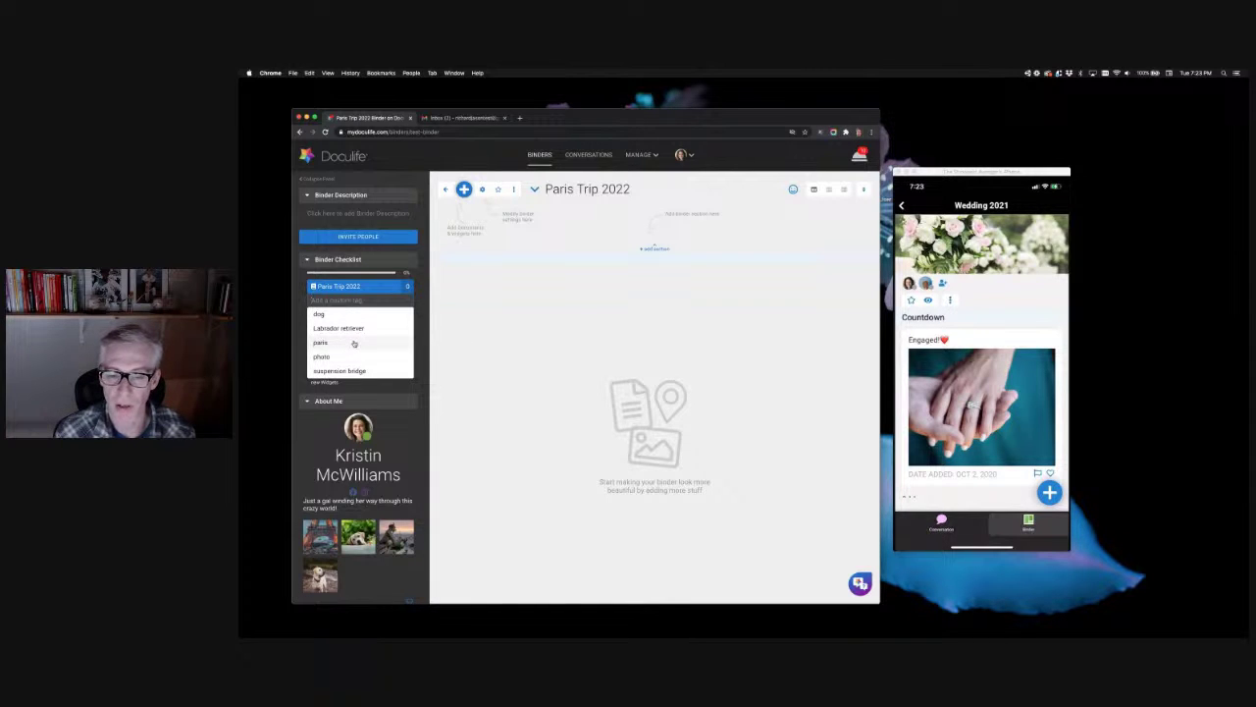
click(354, 342)
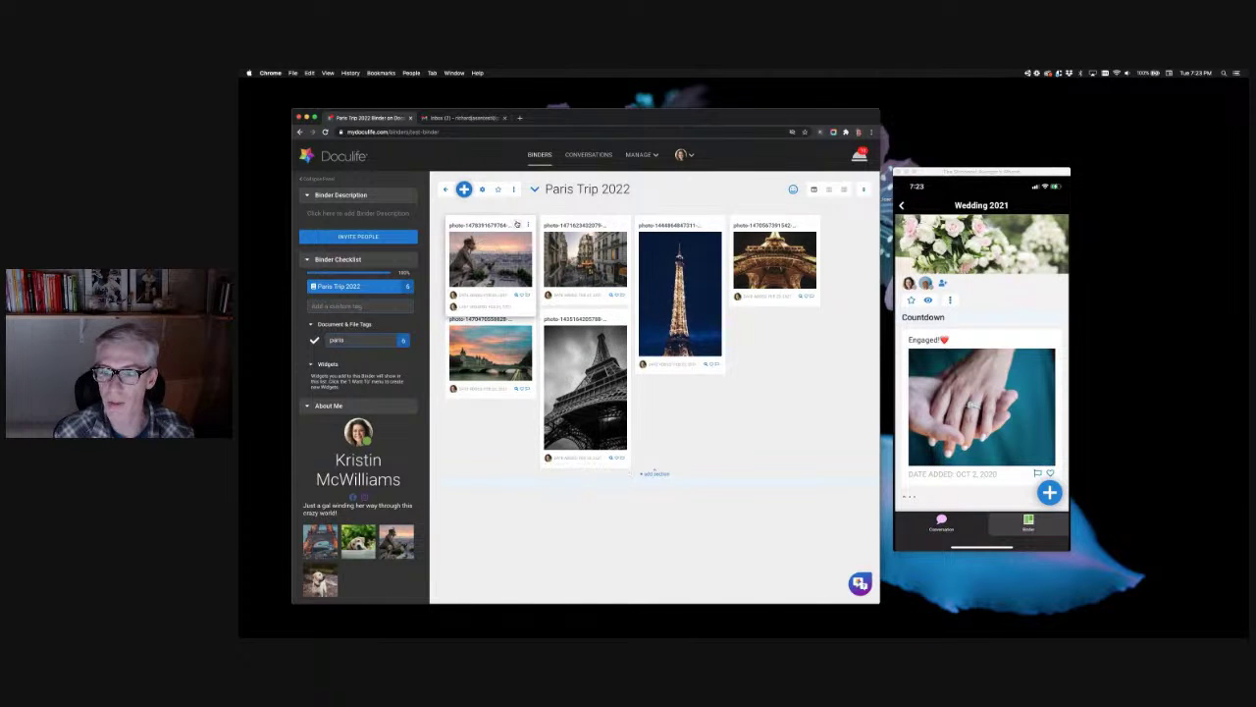
click(517, 224)
click(611, 225)
click(707, 225)
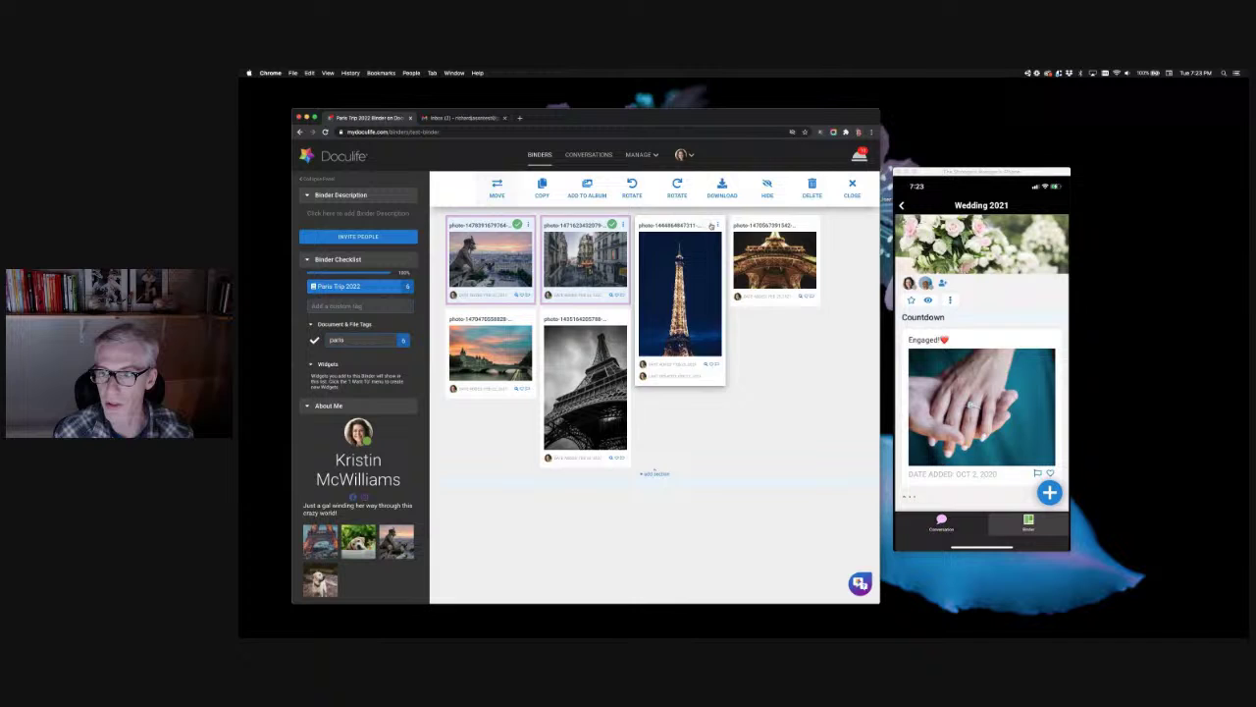
click(802, 225)
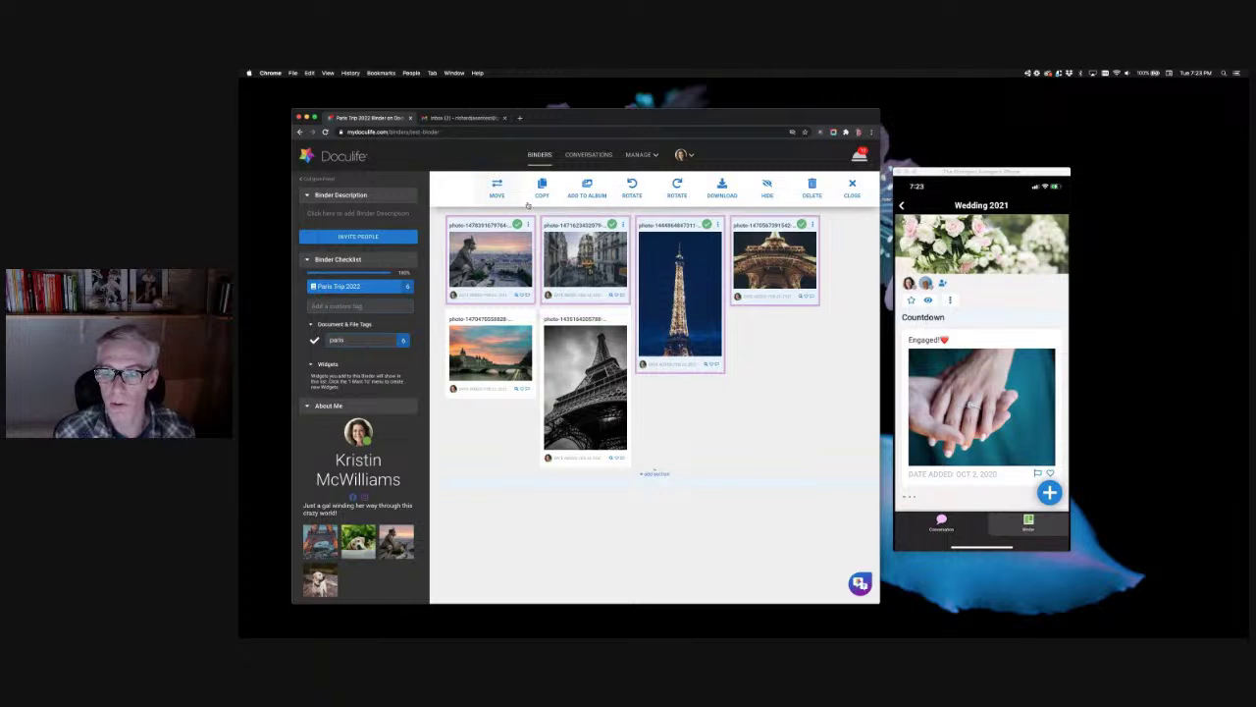
Step: Deselect the four Paris photos again, leaving nothing selected
click(517, 225)
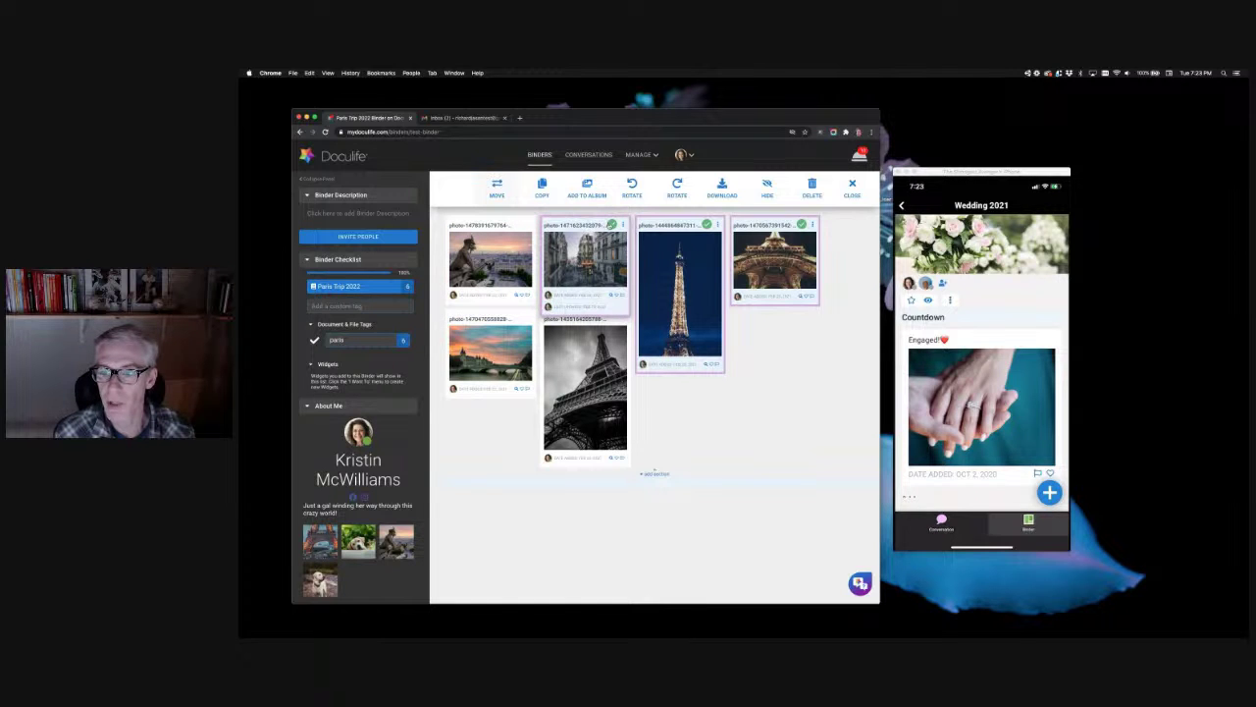
click(611, 225)
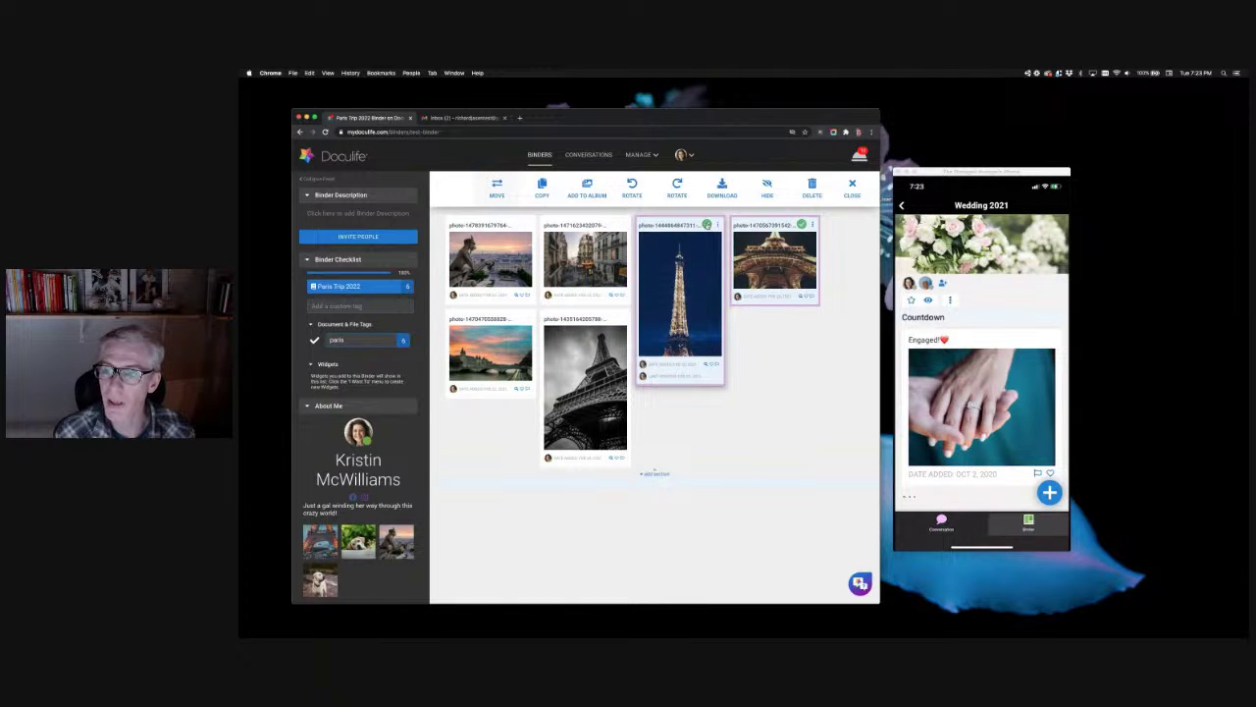
click(707, 225)
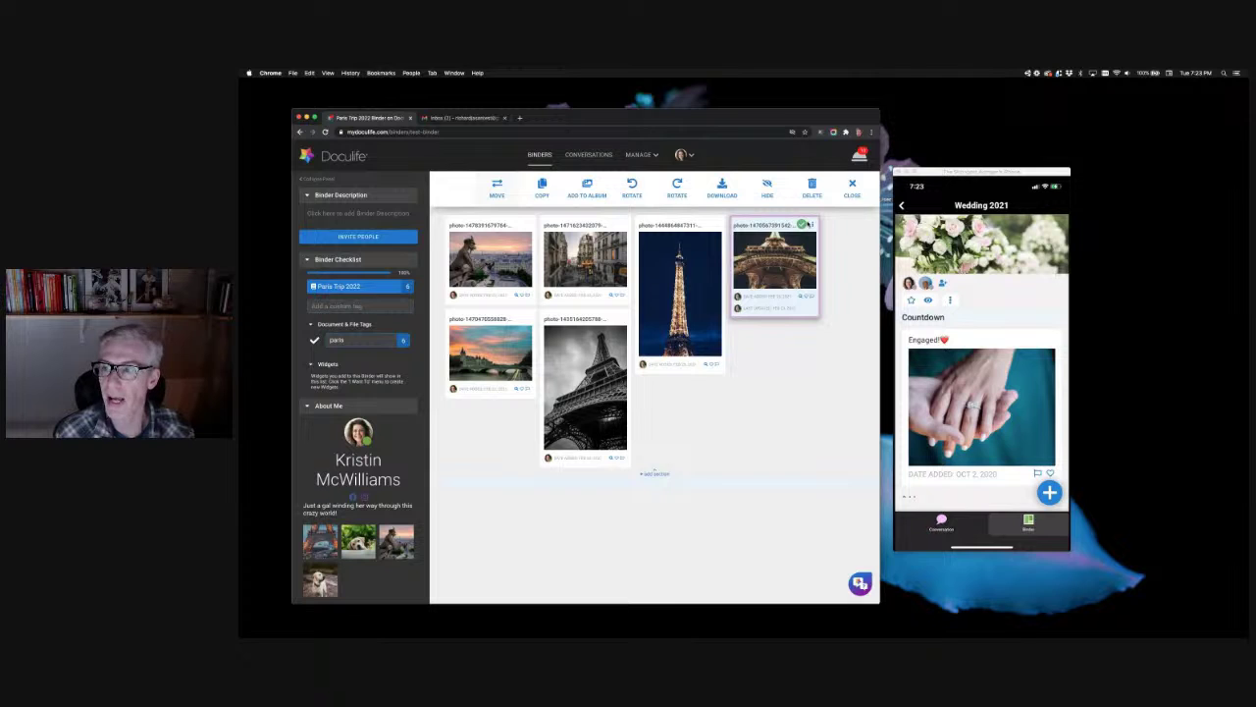
click(803, 225)
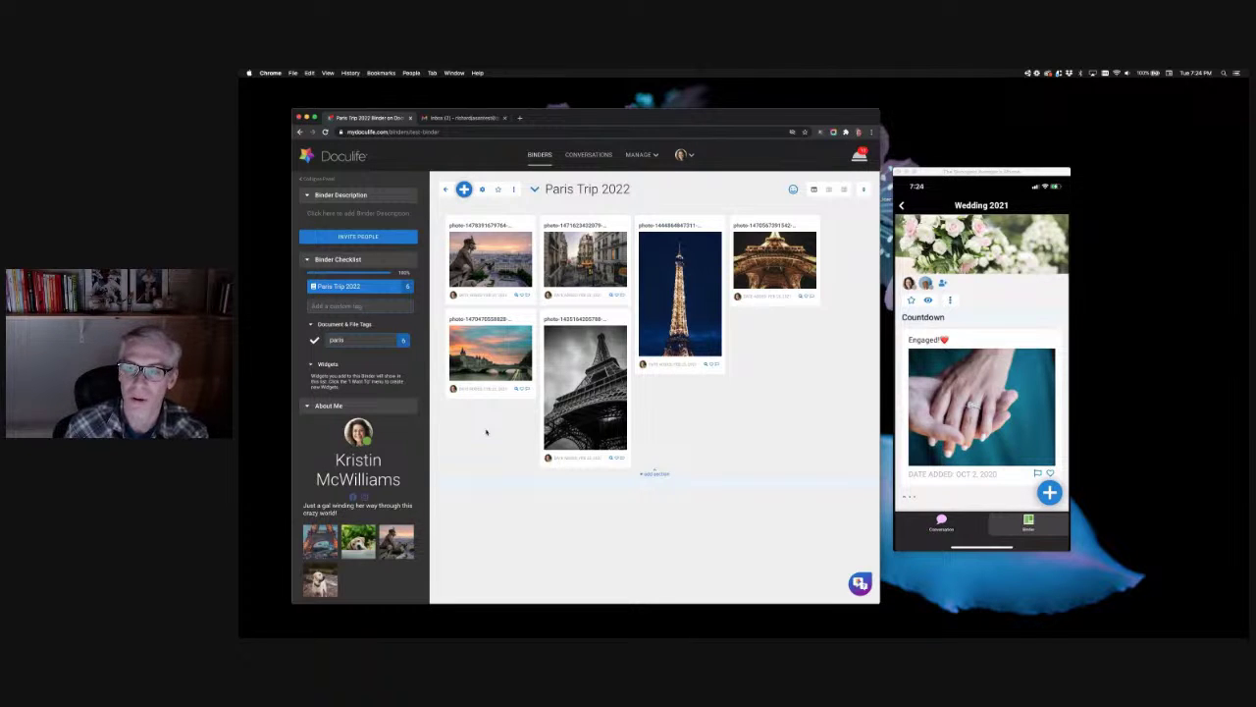
Step: Open the Import Email tab of the Add to Paris Trip 2022 dialog and create an import address
click(463, 189)
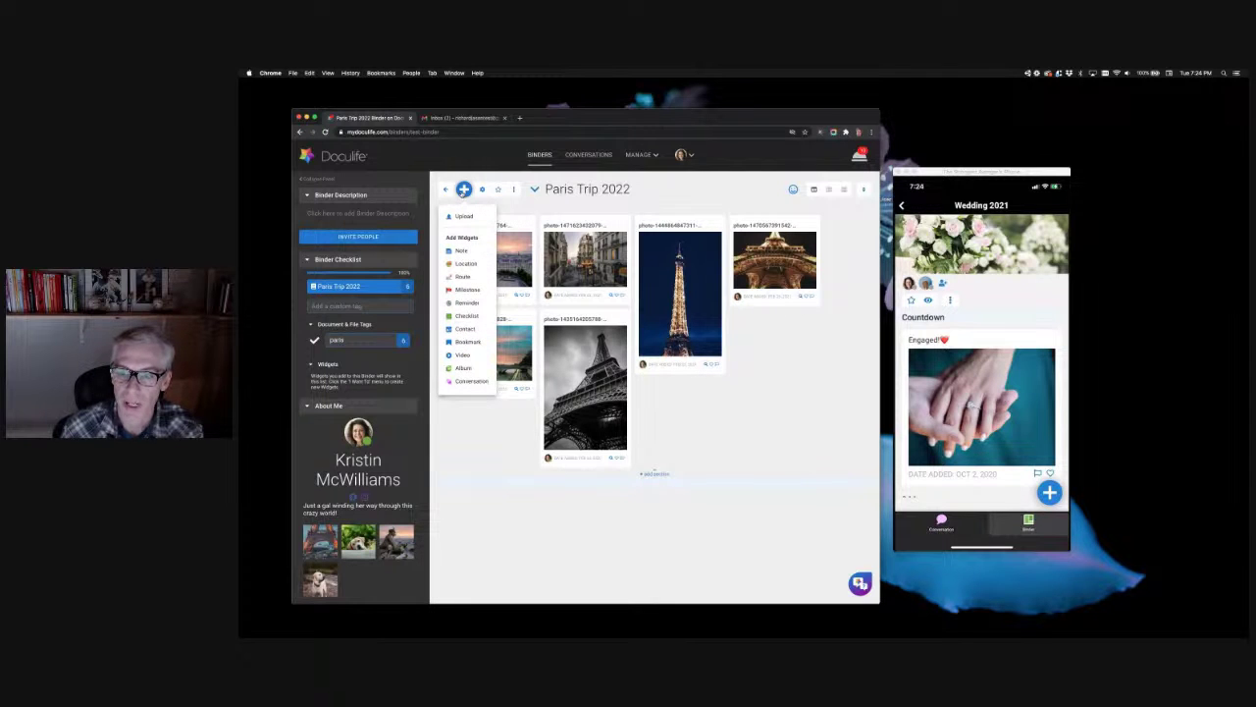
click(462, 216)
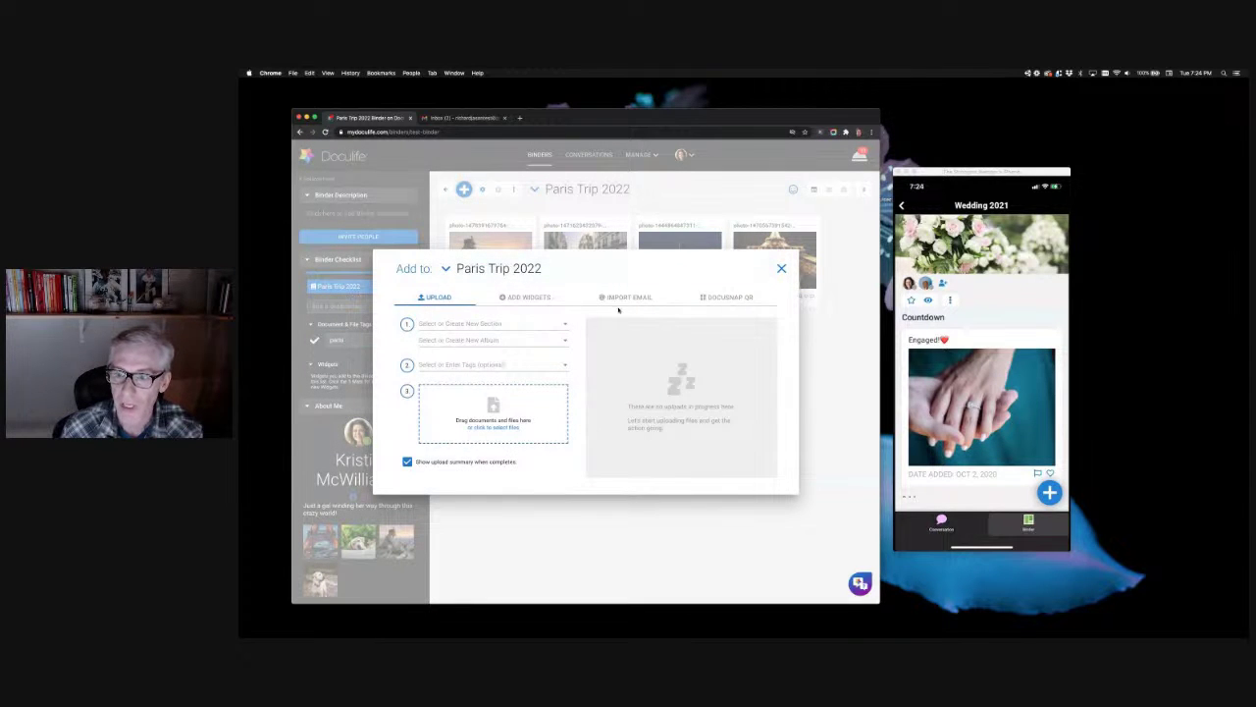
click(627, 298)
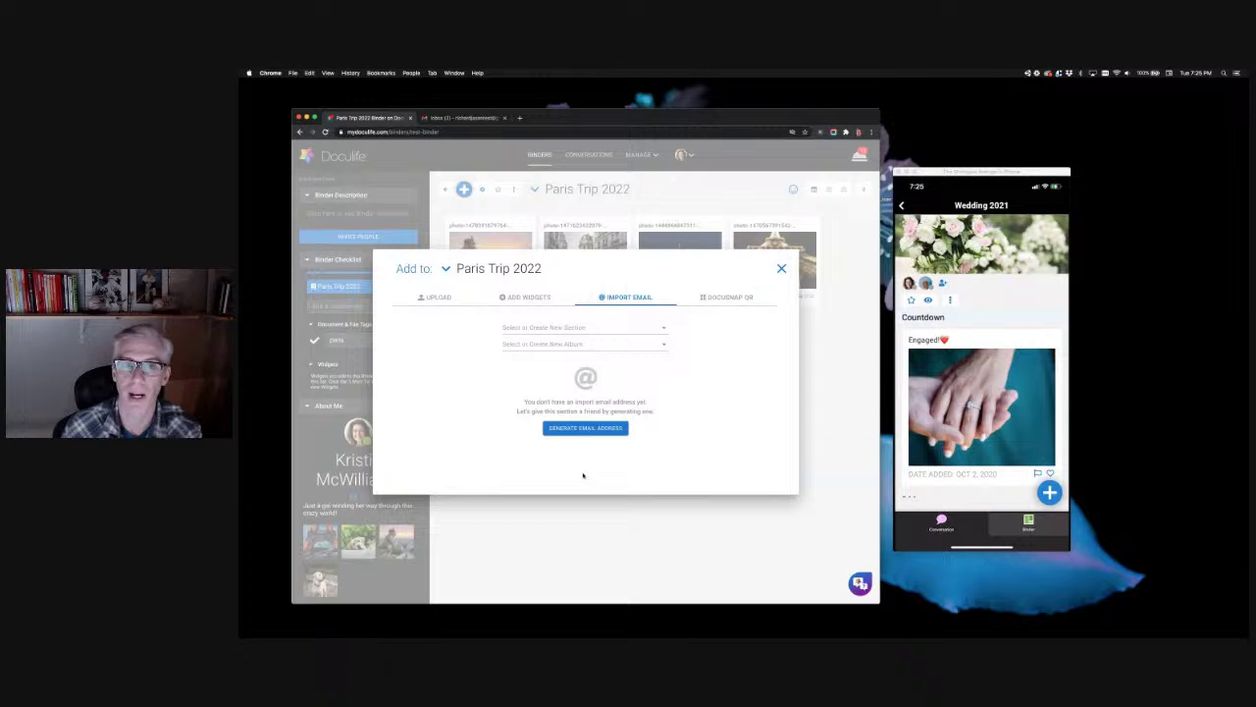
click(586, 429)
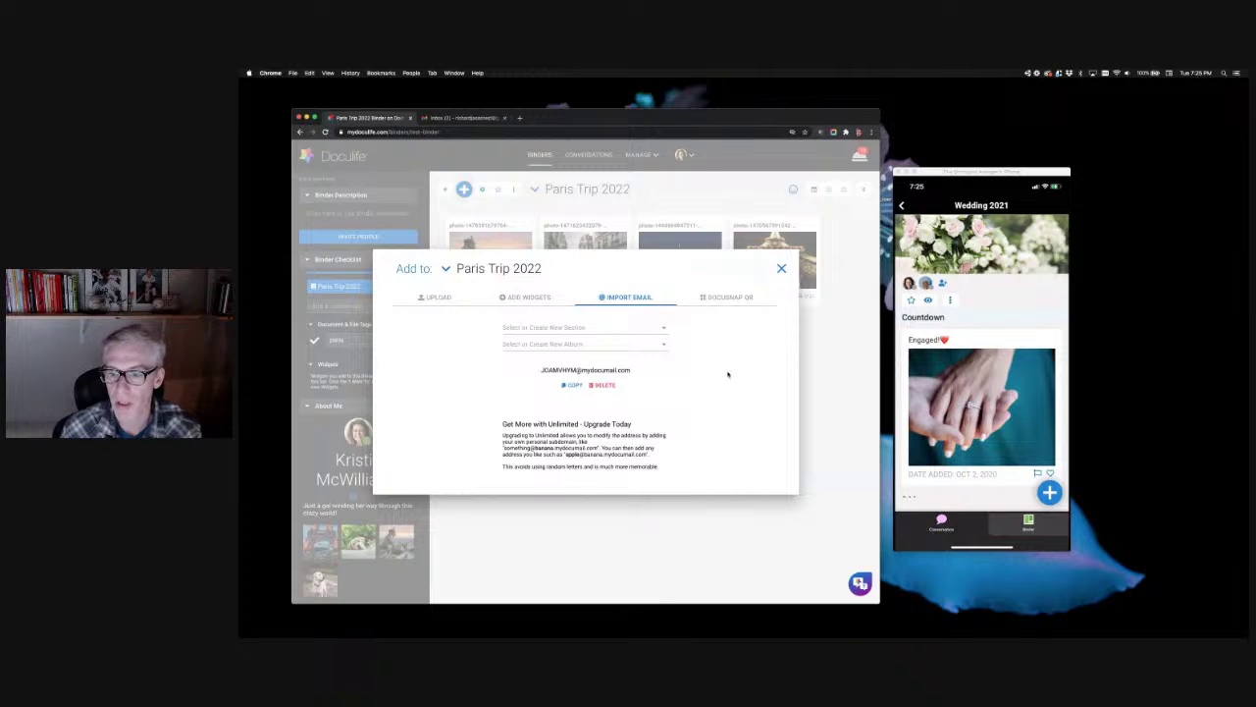
Step: Copy the Paris Trip 2022 binder's generated import email address to the clipboard
triple_click(615, 371)
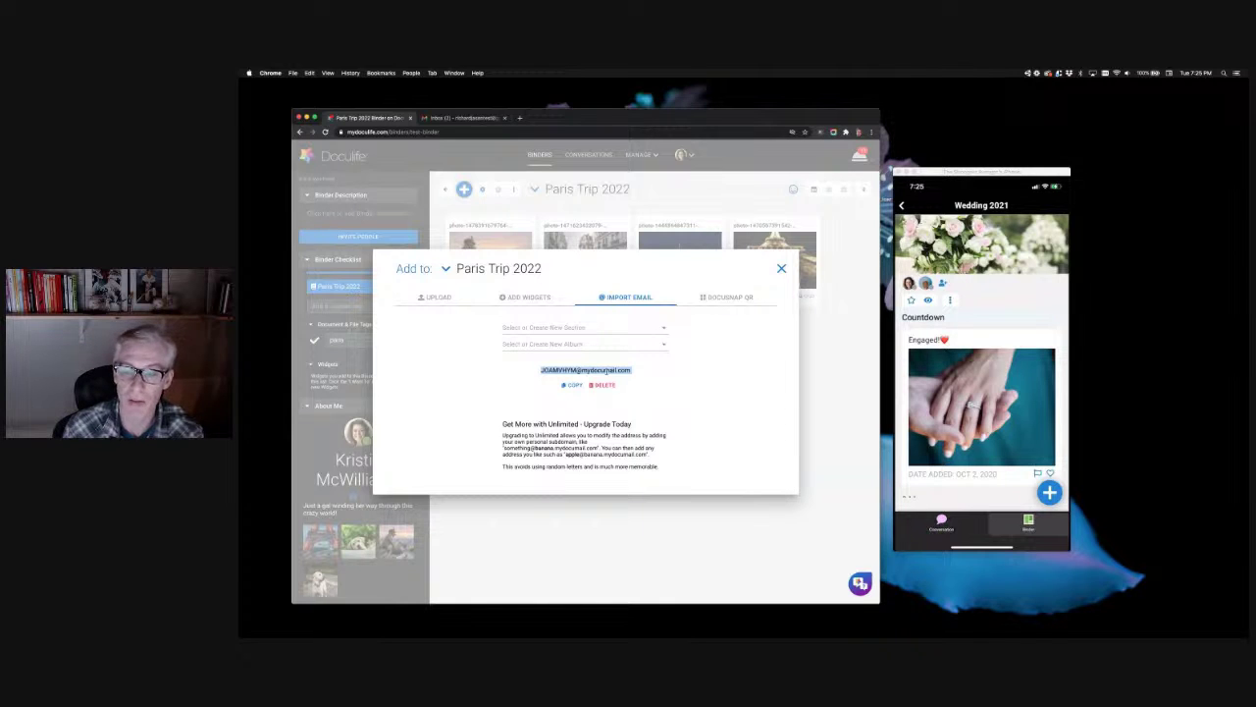
right_click(599, 371)
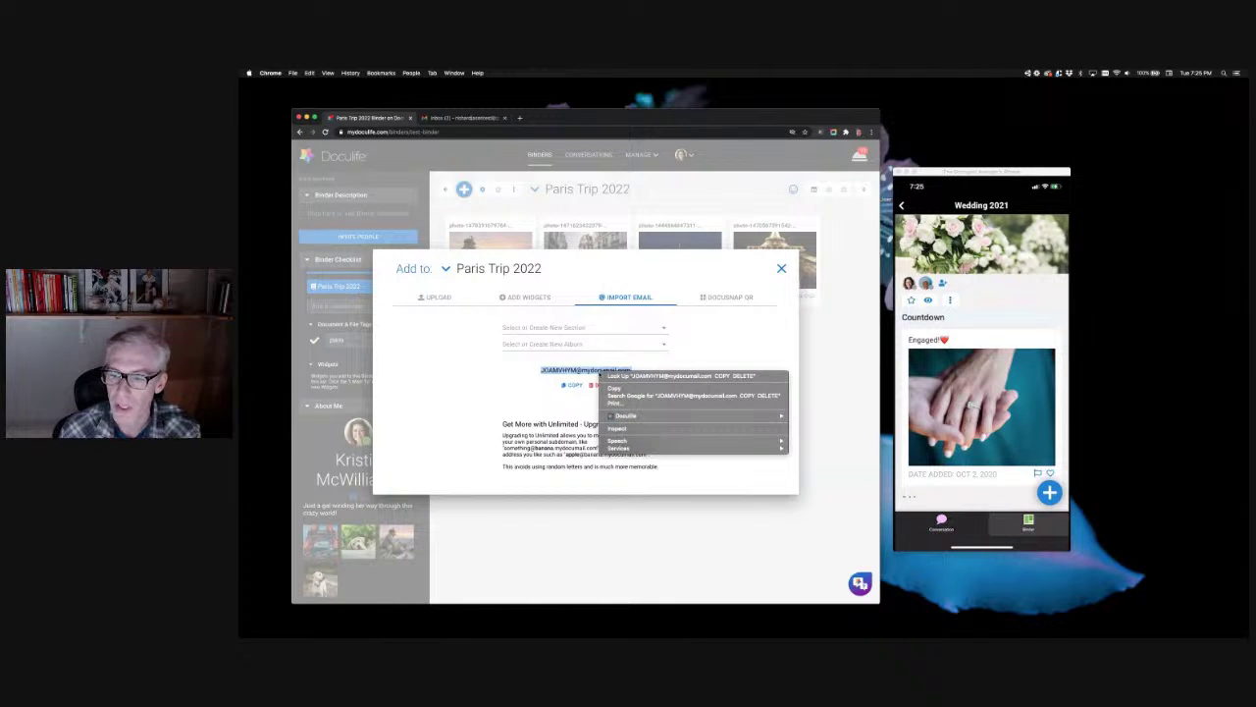
click(566, 385)
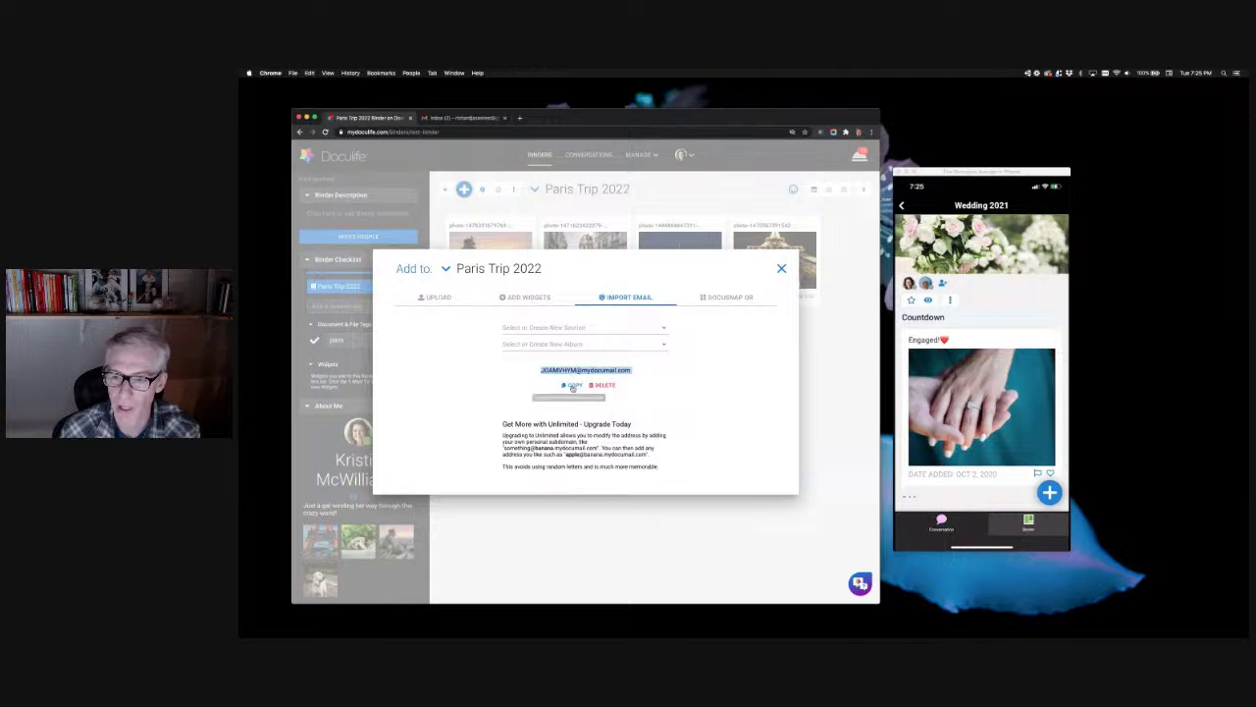
click(567, 386)
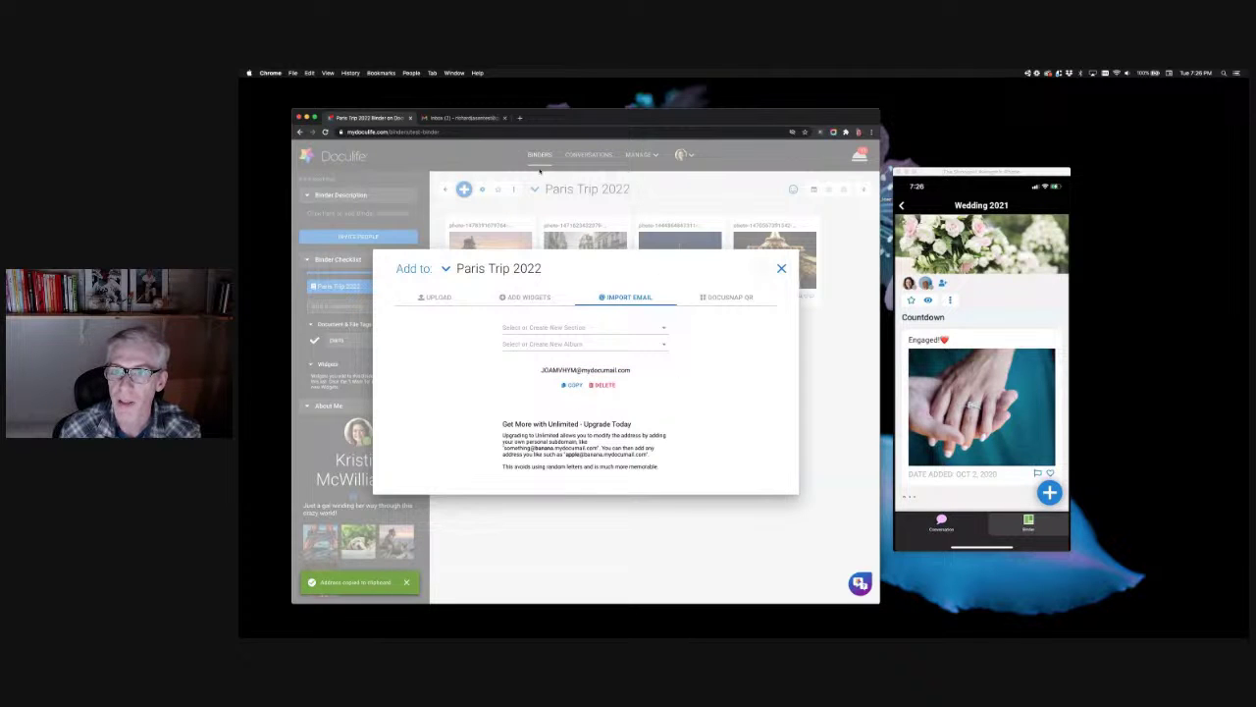
click(468, 118)
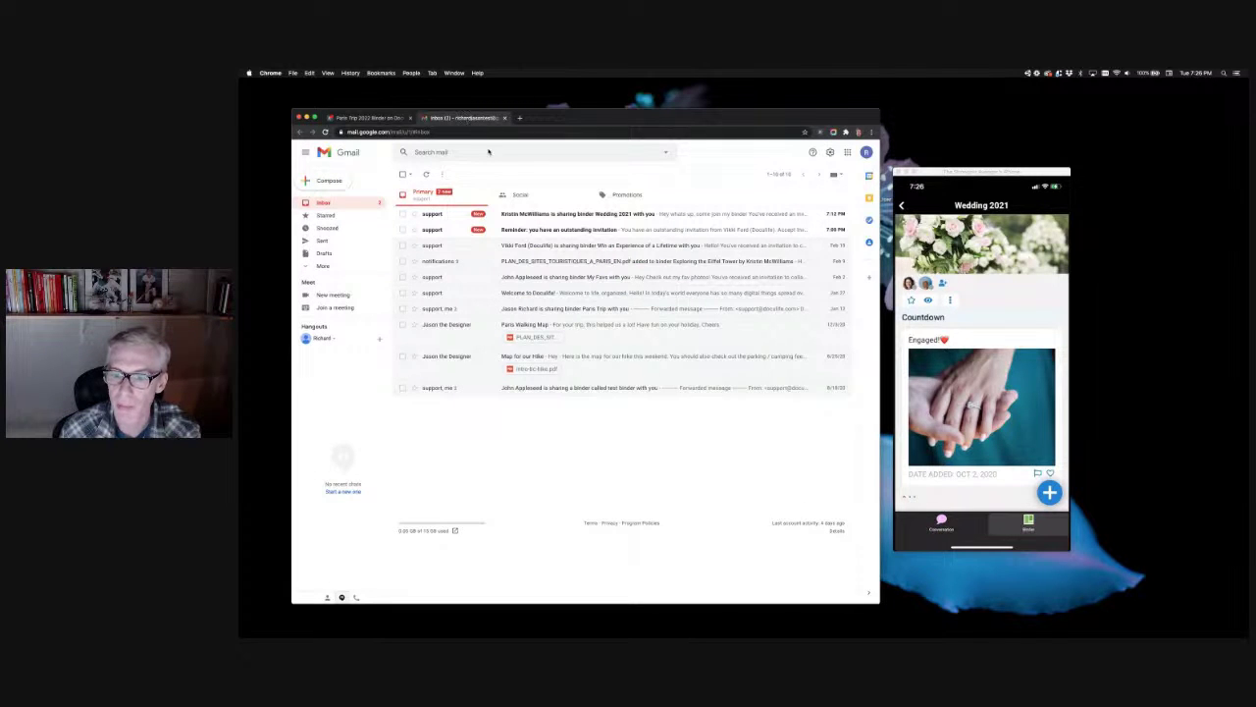
Step: Forward the Paris Walking Map email with its PDF to the pasted binder import address
click(583, 325)
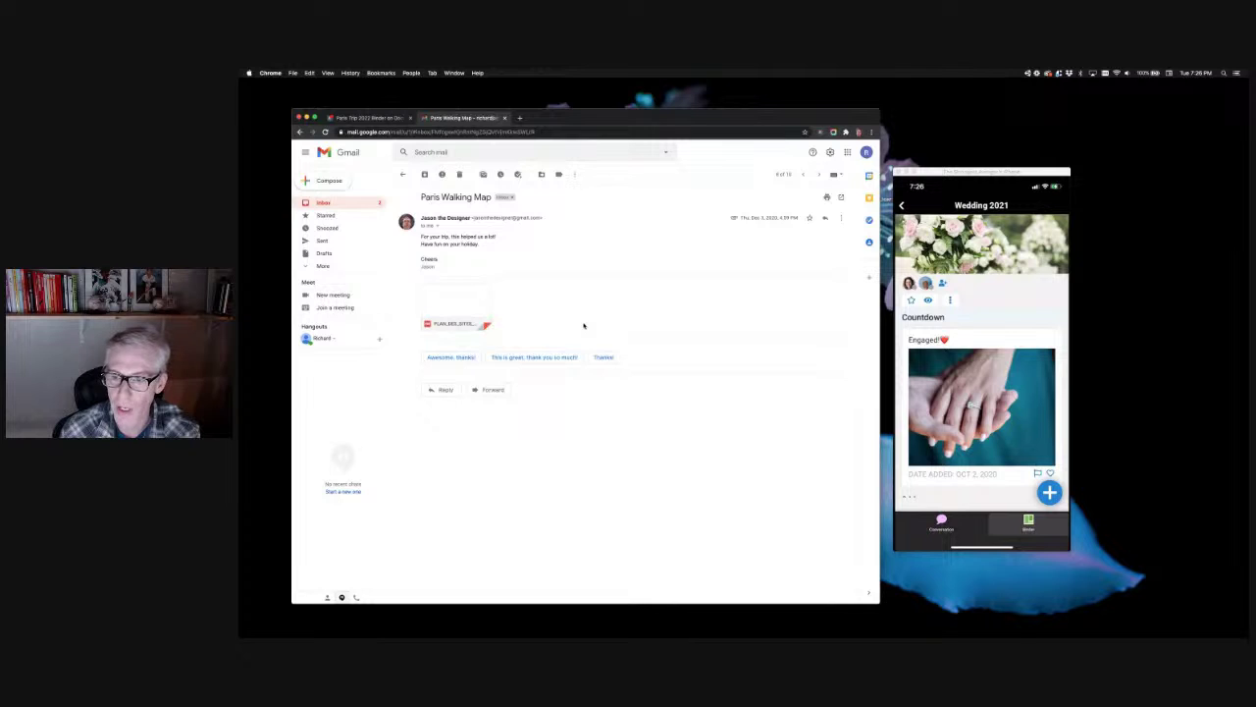
click(841, 218)
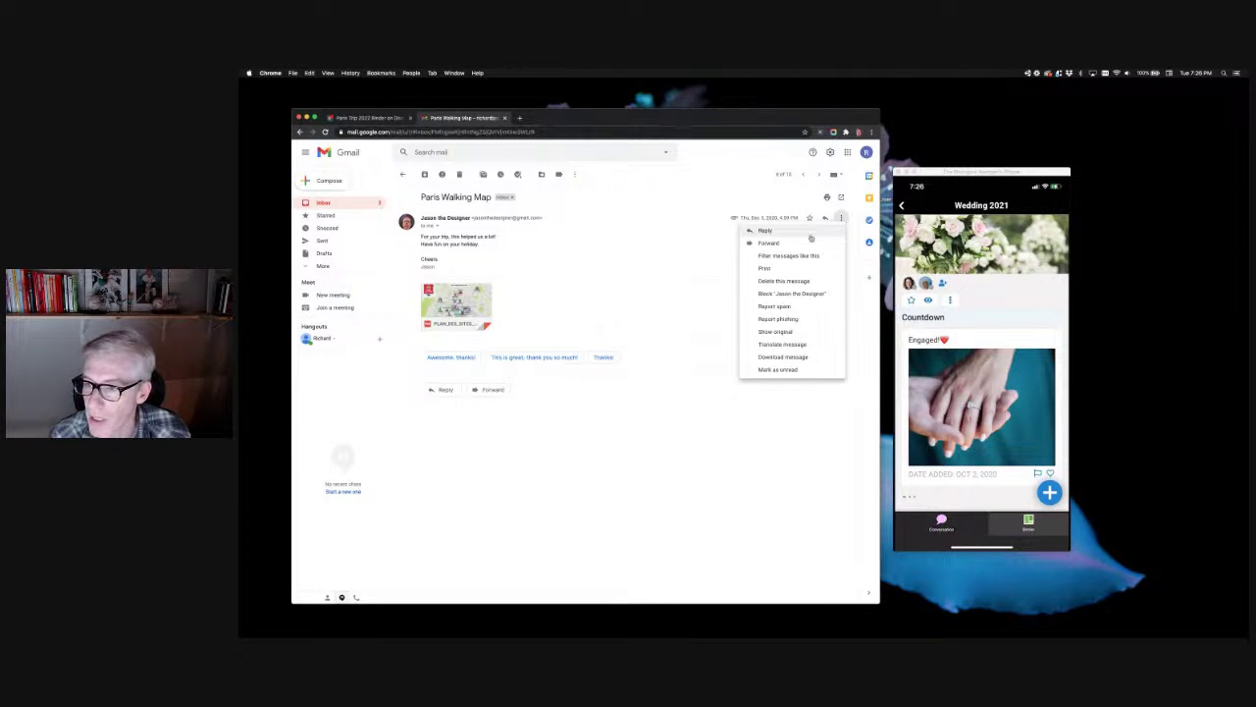
click(808, 241)
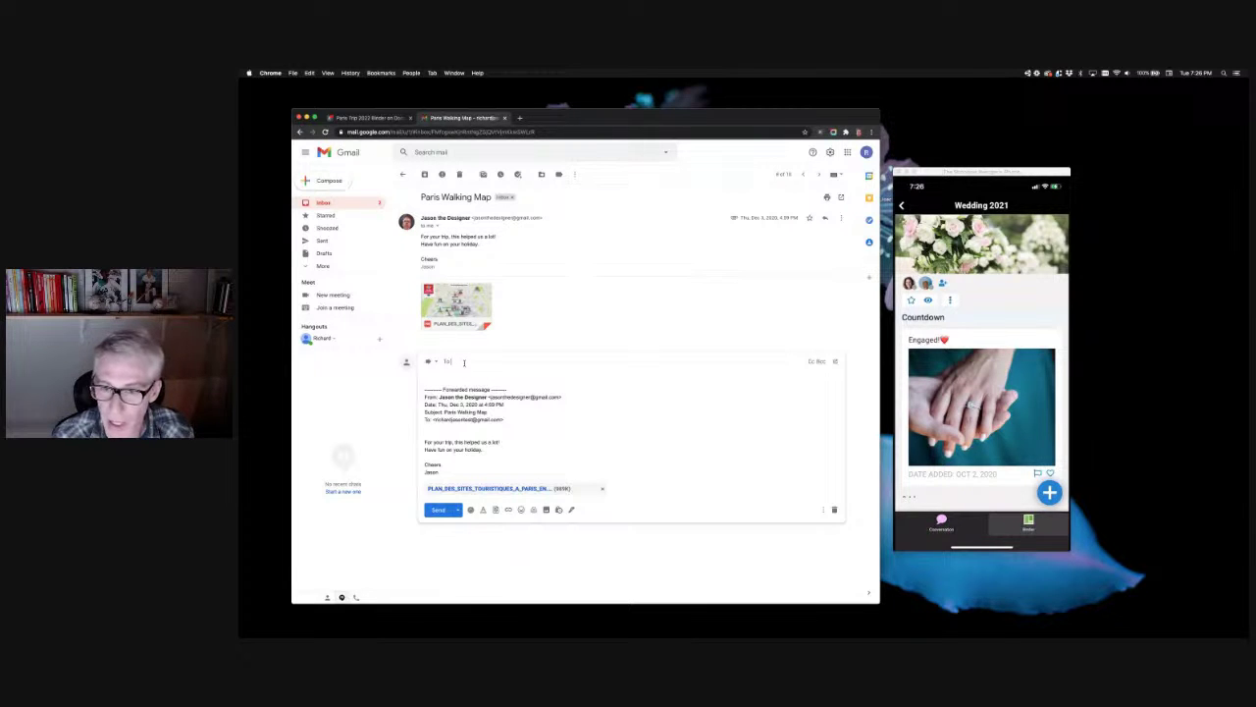
key(super+v)
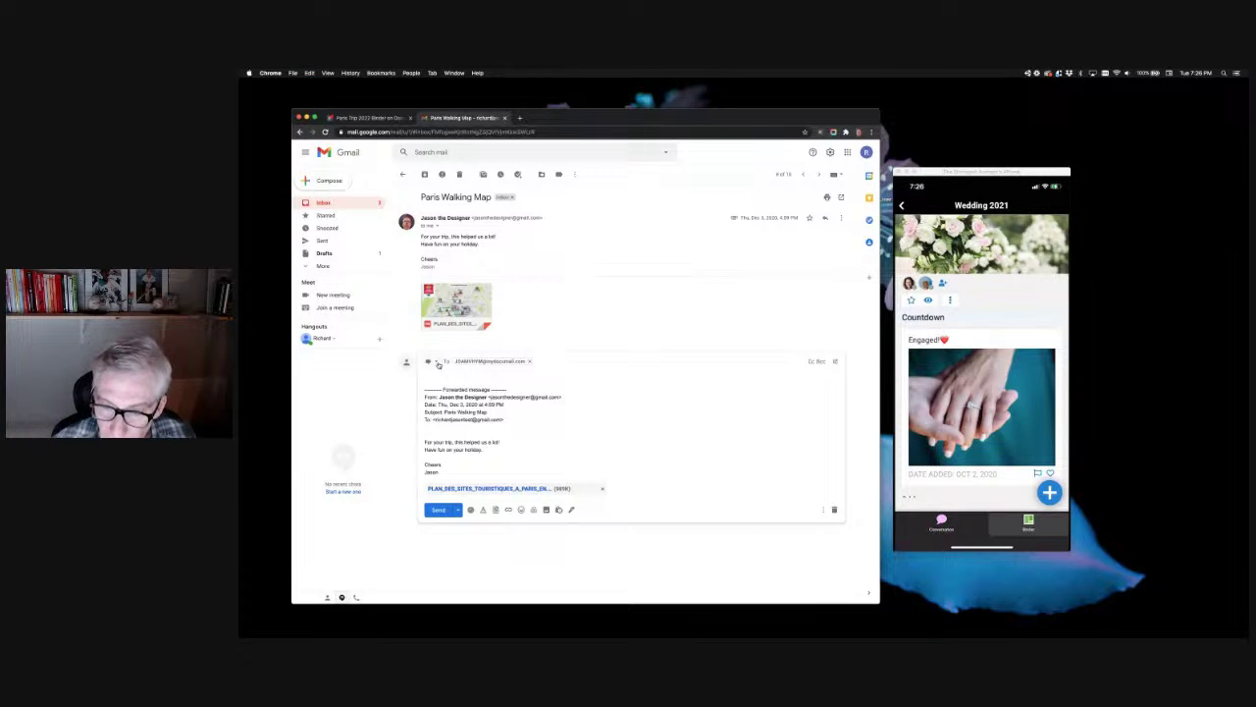
Step: Change the forward's subject to 'tags: paris, map' and send it
click(439, 362)
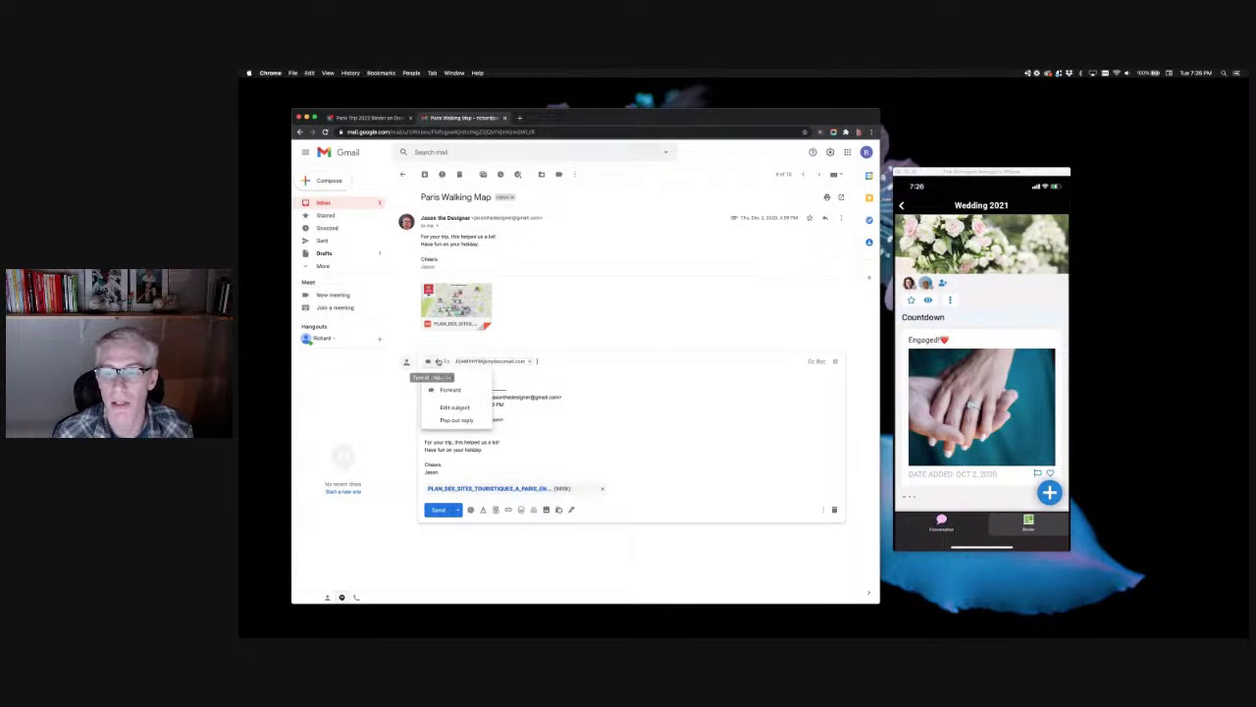
click(463, 408)
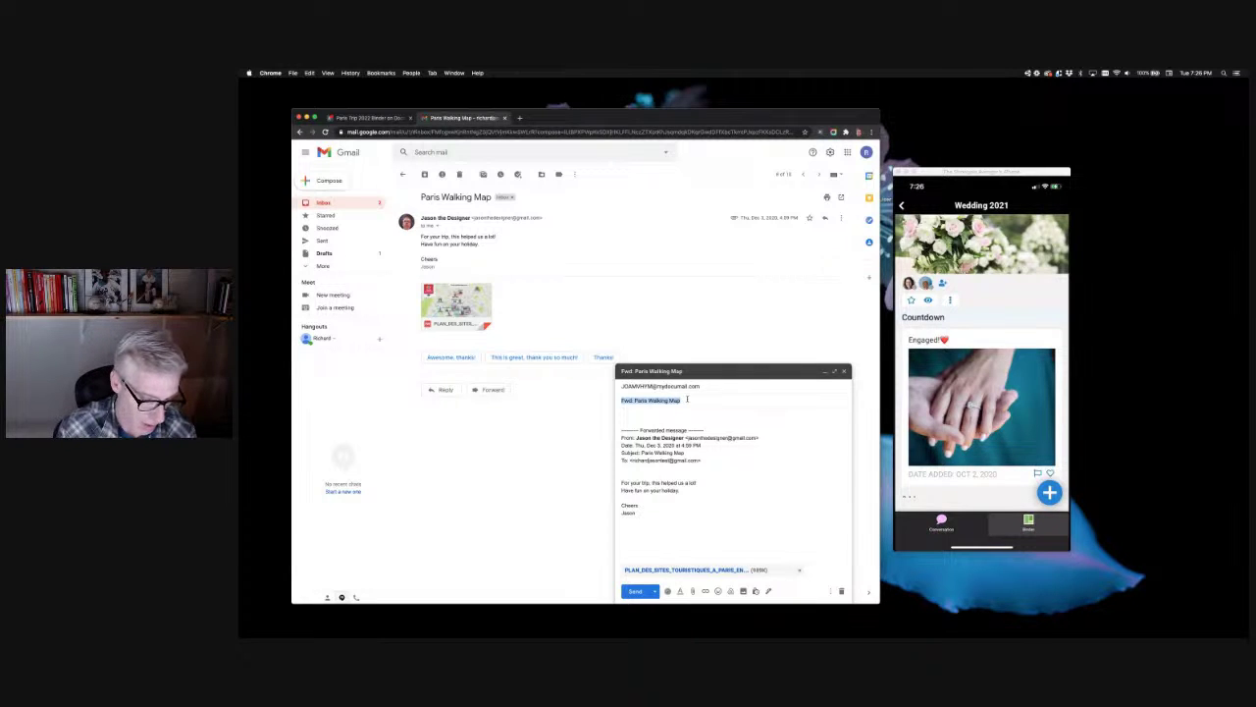
text(tags:)
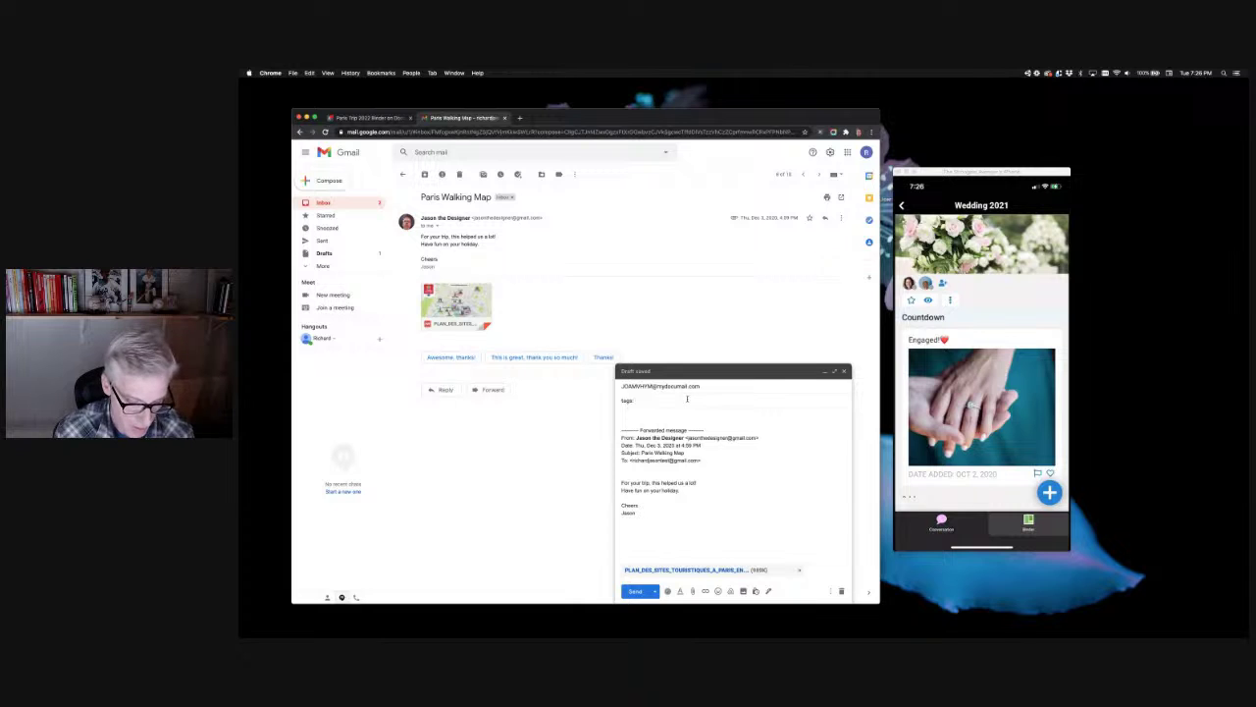
text(, maps)
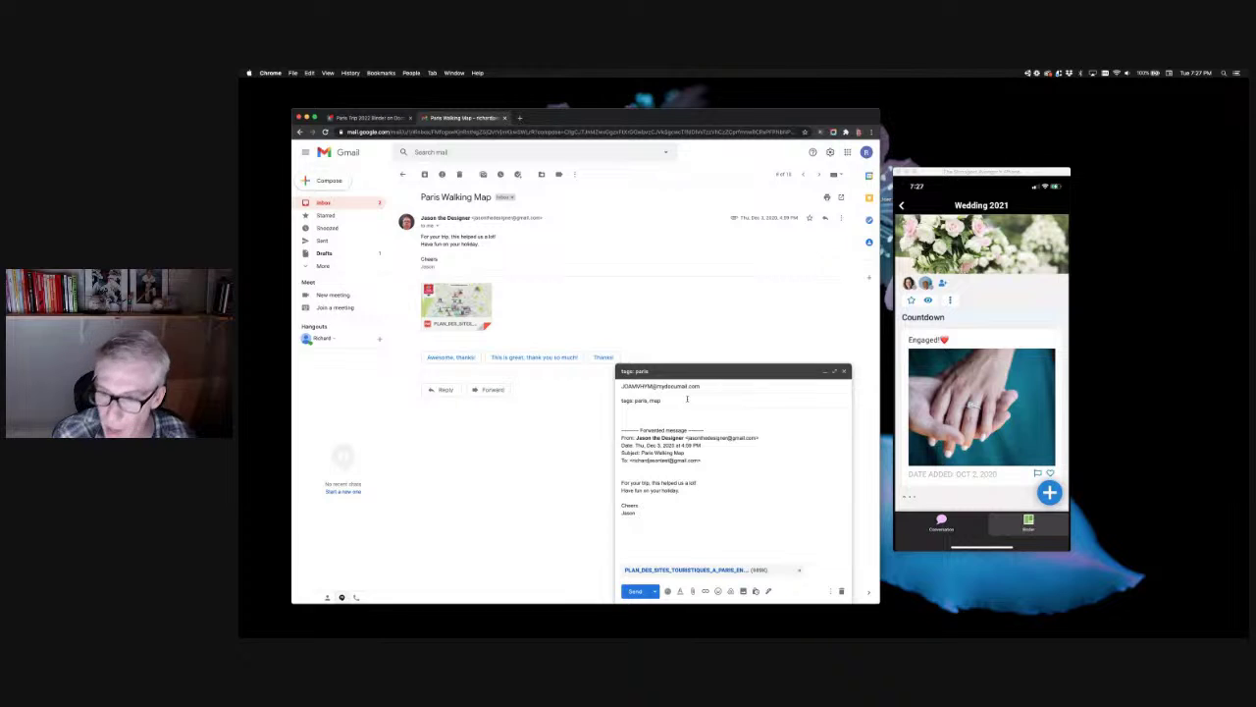
click(687, 414)
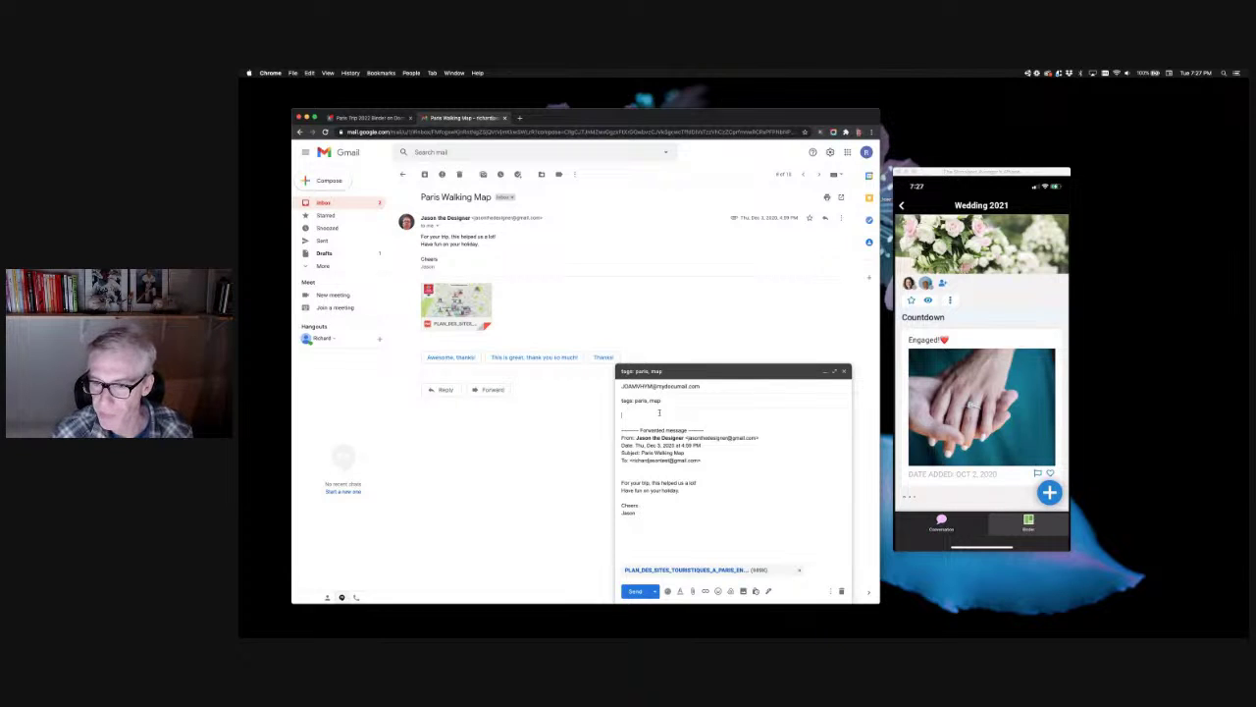
click(638, 592)
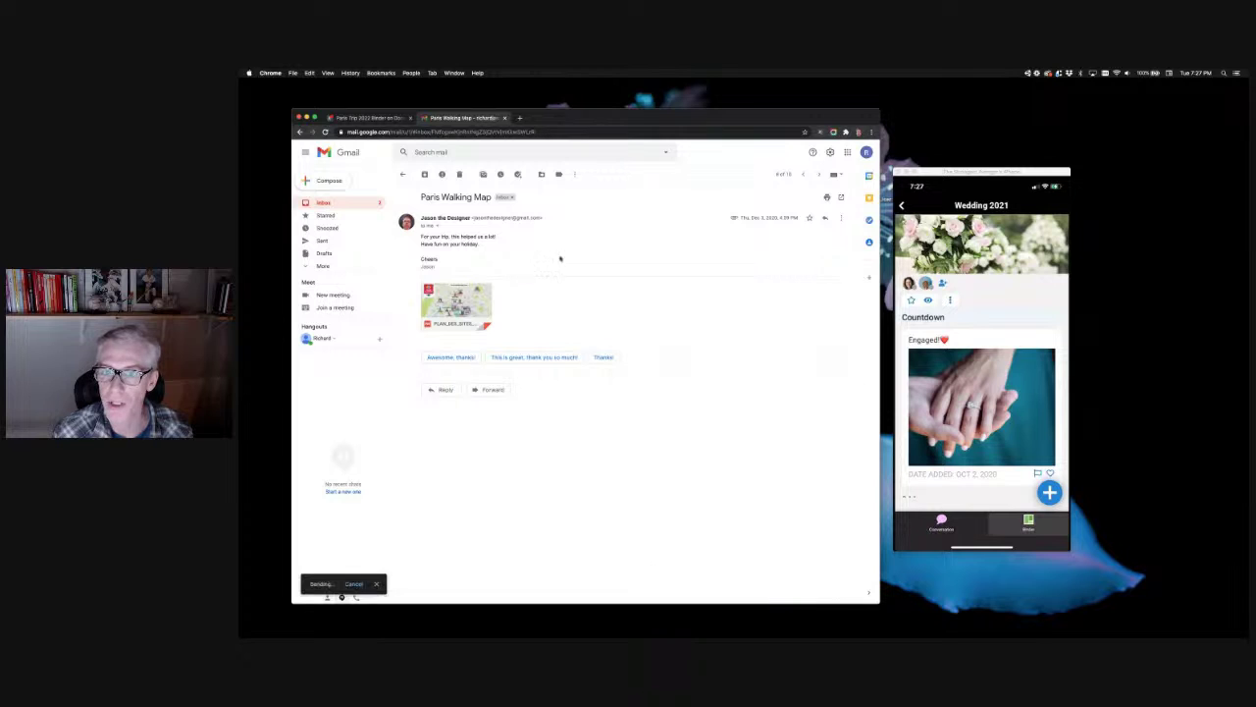
click(379, 118)
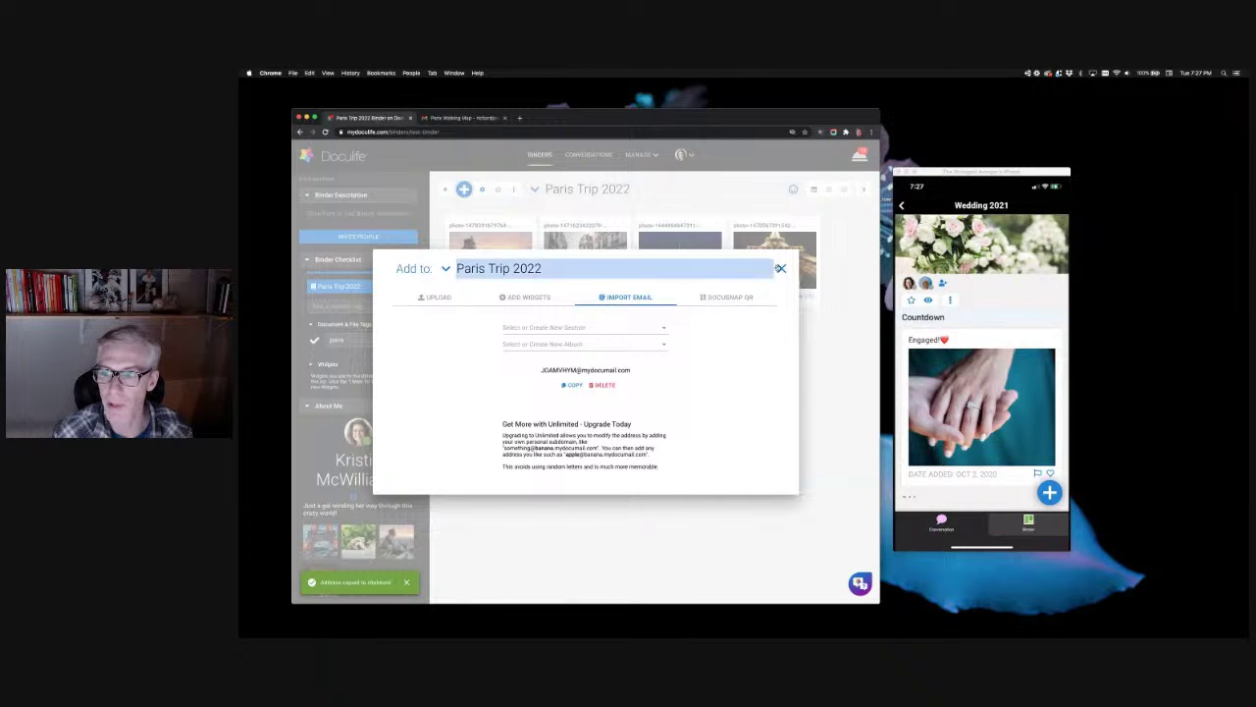
Step: Dismiss the email import dialog and preview the emailed Paris map PDF in the binder
click(782, 268)
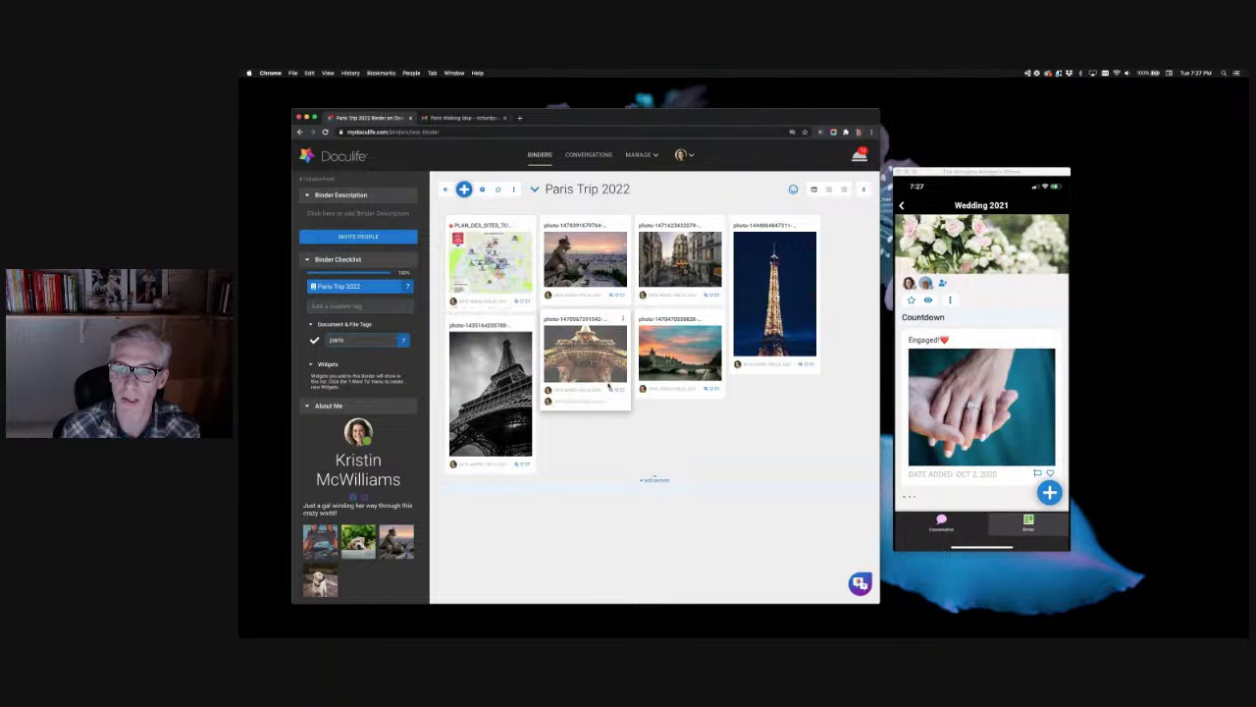
click(491, 263)
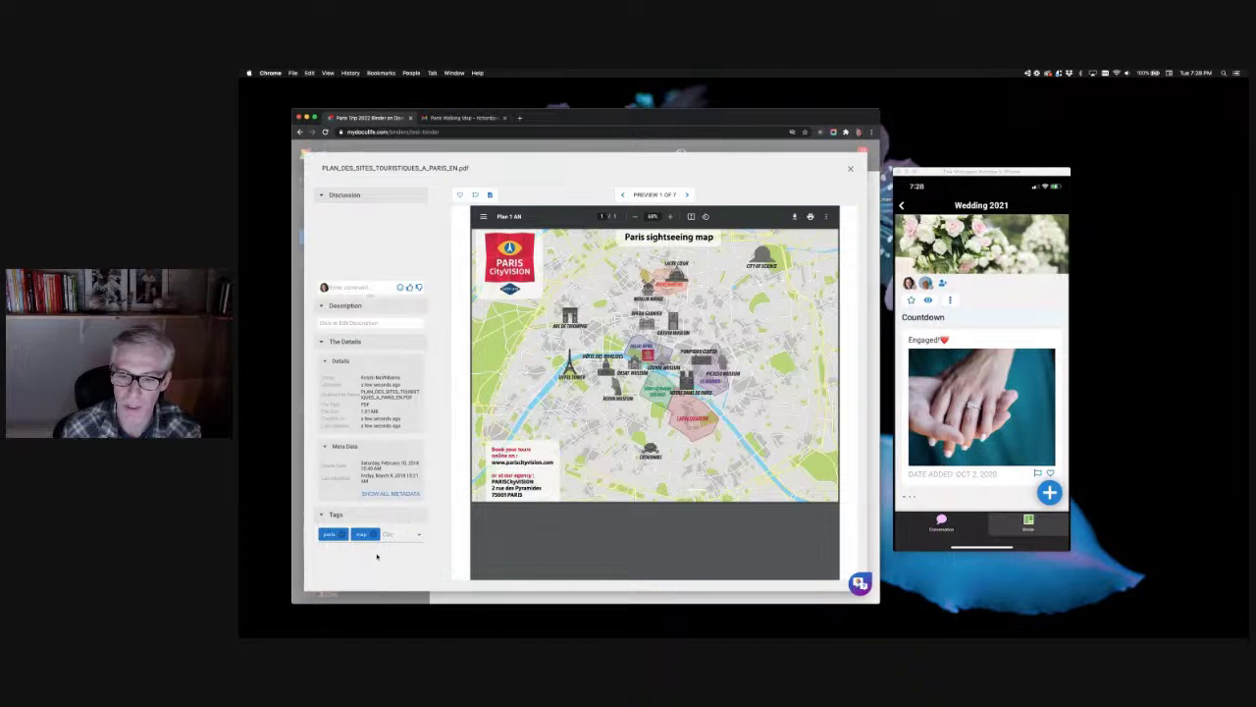
click(670, 216)
Step: Zoom in on the Paris sightseeing map, then close the preview
click(670, 216)
click(670, 216)
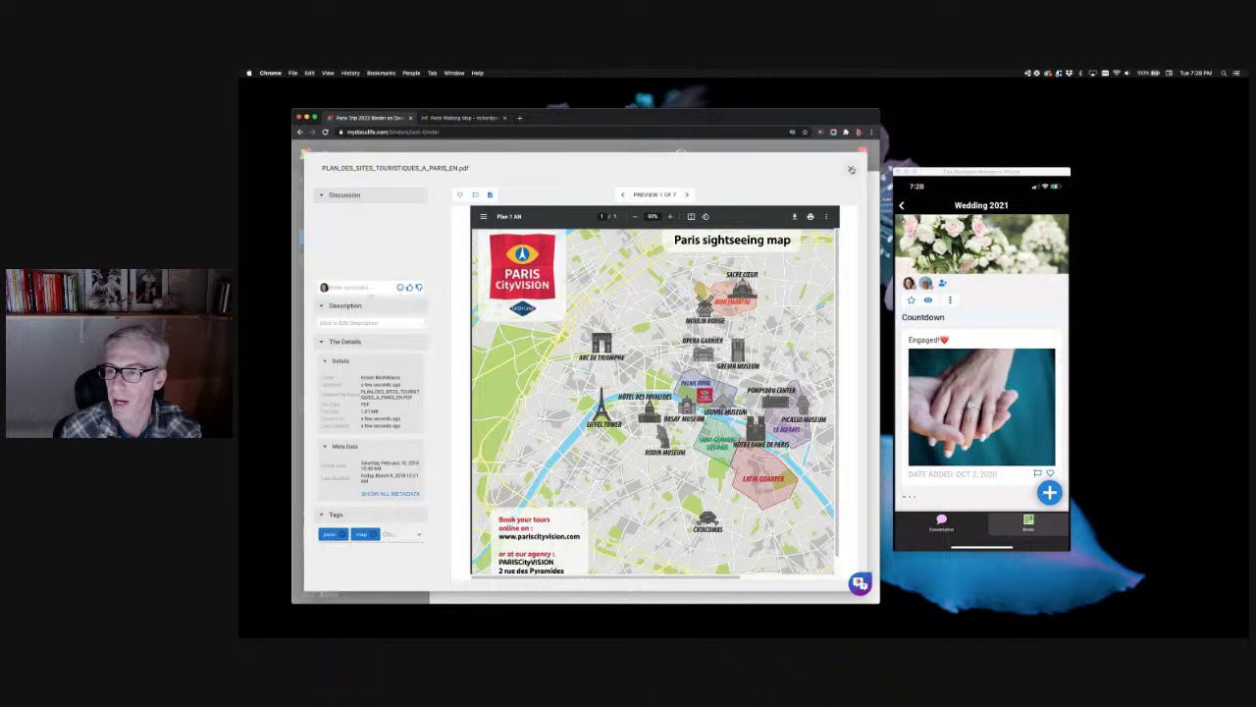
click(850, 169)
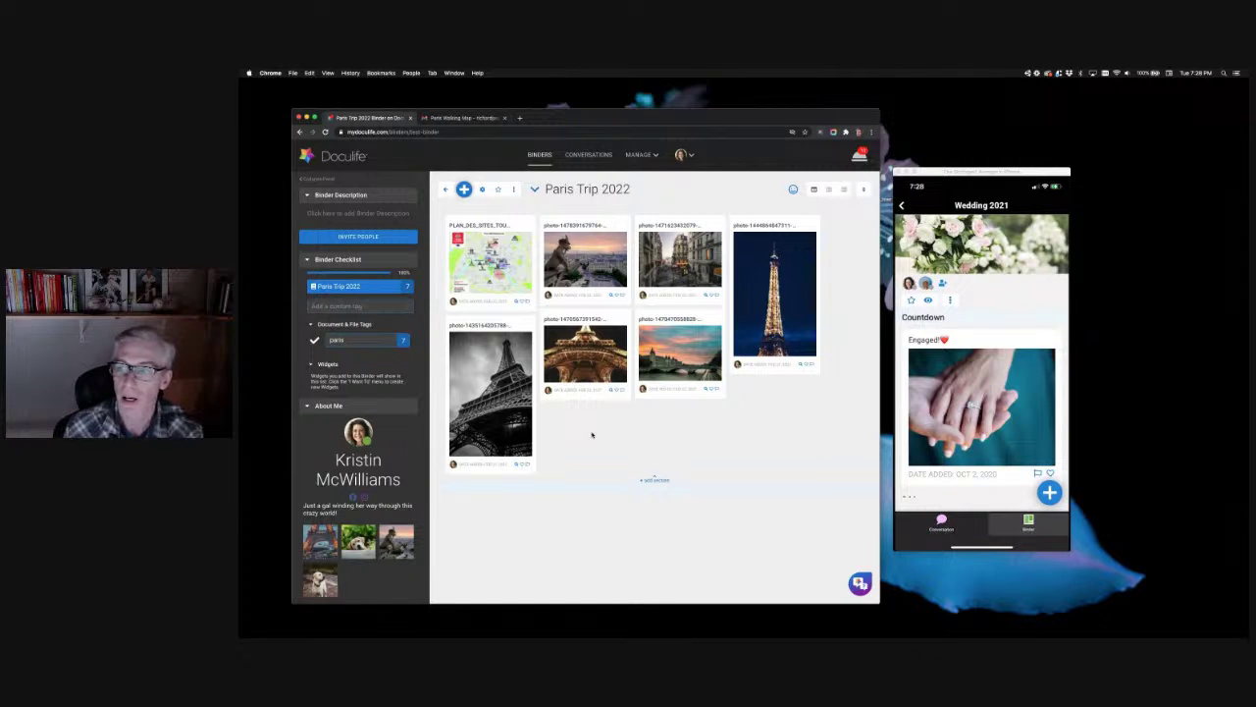
Step: View the Paris Trip 2022 binder's photos in the mirrored iPhone app, then return to Chrome
click(1015, 293)
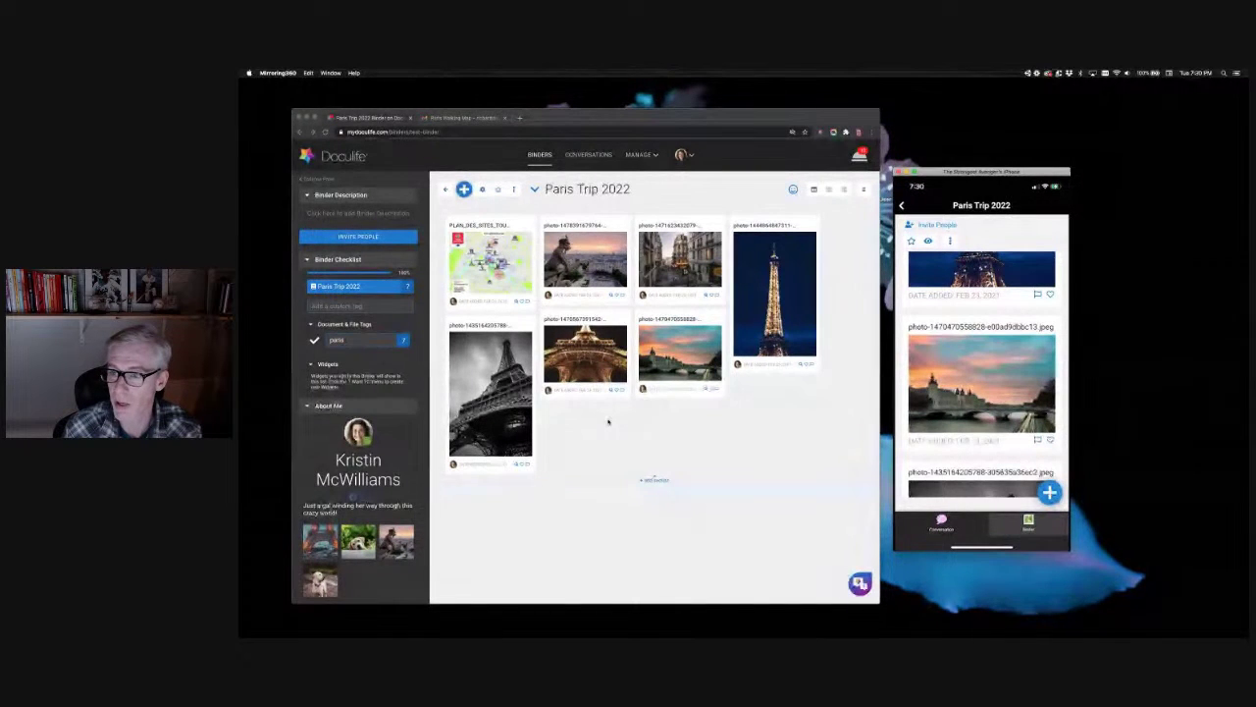
click(623, 428)
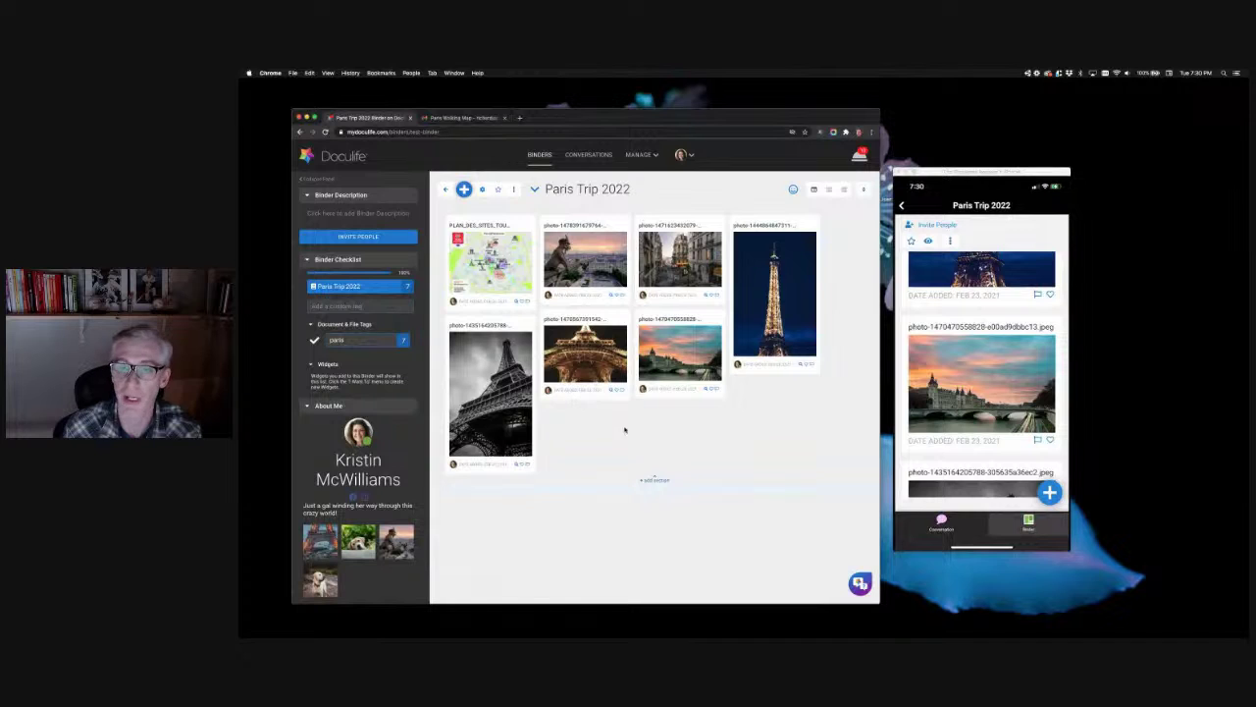